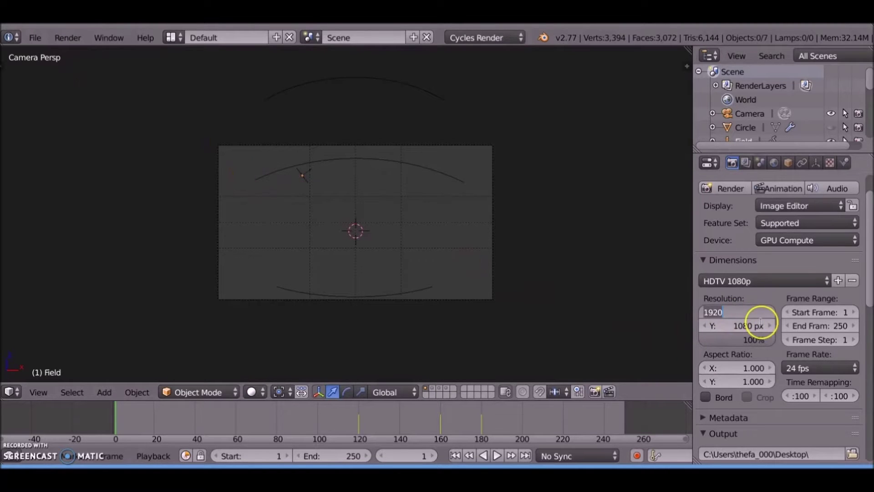
Set the render resolution to 1124 px wide by 1600 px high
{"action": "key", "text": "Return"}
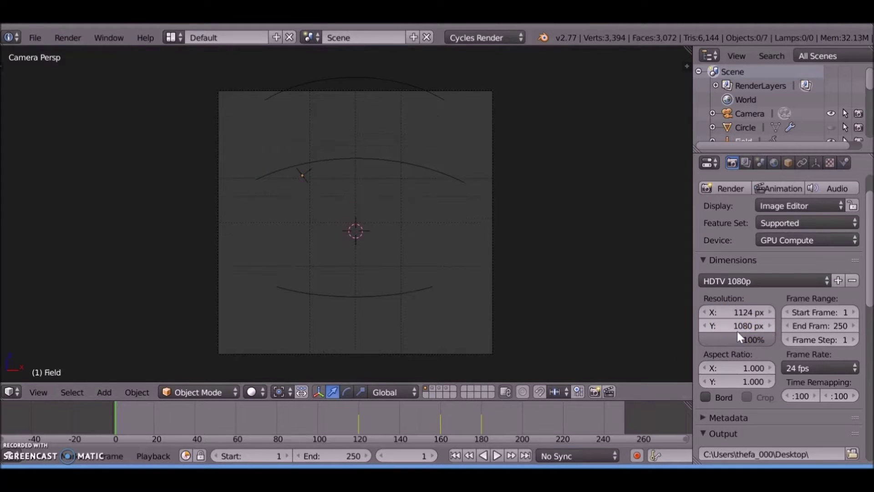
{"action": "left_click", "coordinate": [736, 329]}
{"action": "type", "text": "160"}
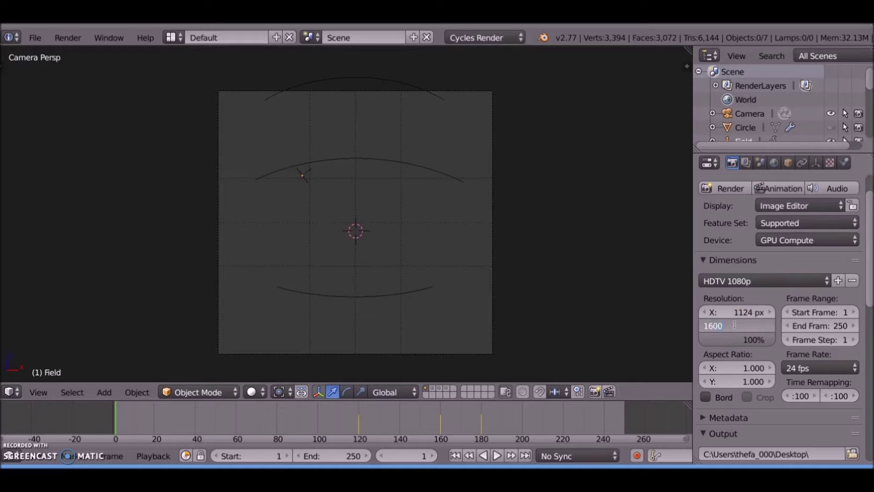
{"action": "type", "text": "0"}
{"action": "key", "text": "Return"}
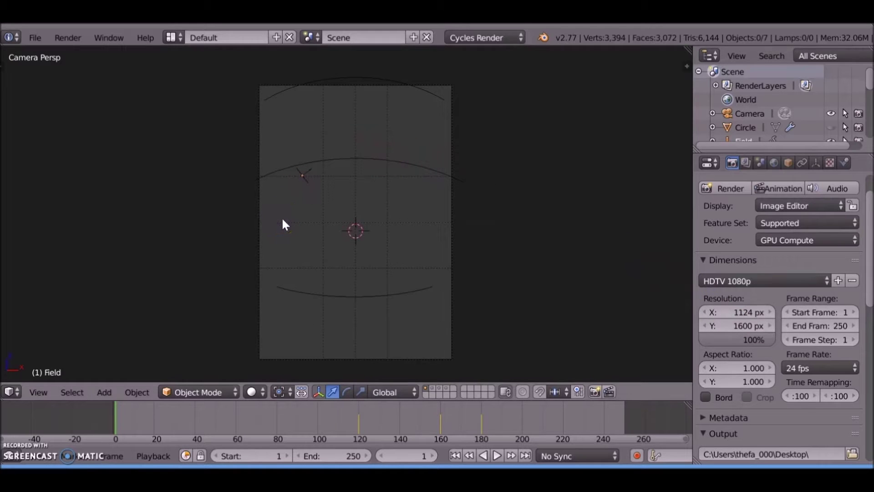
Unhide the cauldron object and inspect its mesh up close in Edit Mode
{"action": "key", "text": "alt+h"}
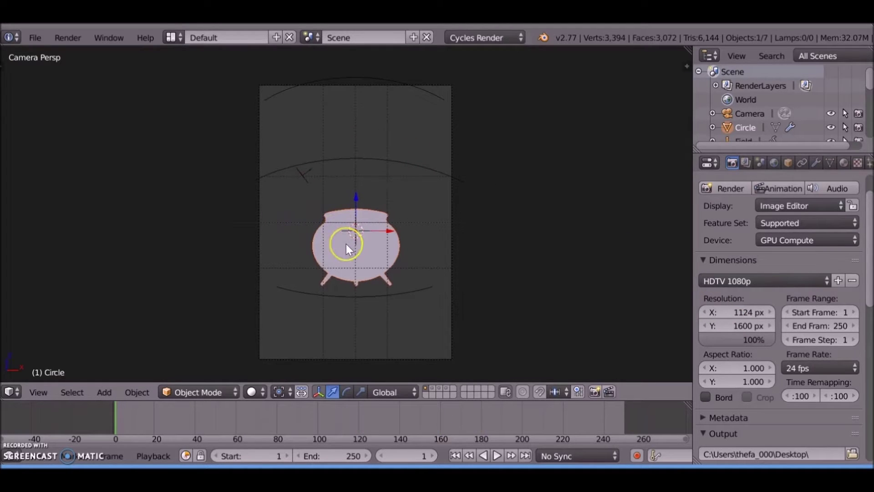
{"action": "key", "text": "Tab"}
{"action": "scroll", "coordinate": [345, 244], "scroll_direction": "up", "scroll_amount": 4}
{"action": "key", "text": "c"}
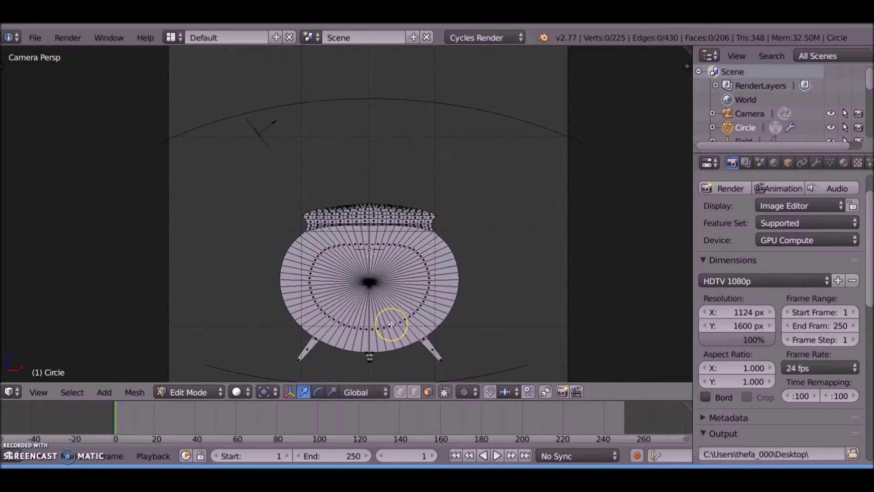
{"action": "scroll", "coordinate": [391, 324], "scroll_direction": "down", "scroll_amount": 4}
{"action": "key", "text": "Tab"}
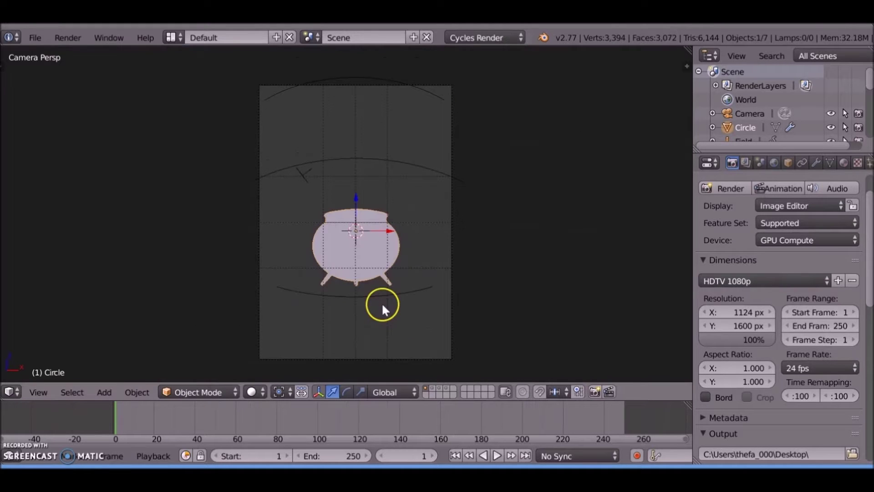
Show the second and third layers alongside the first to bring in the poster's lettering, underlines and corner ornaments
{"action": "left_click", "coordinate": [433, 387], "text": "shift"}
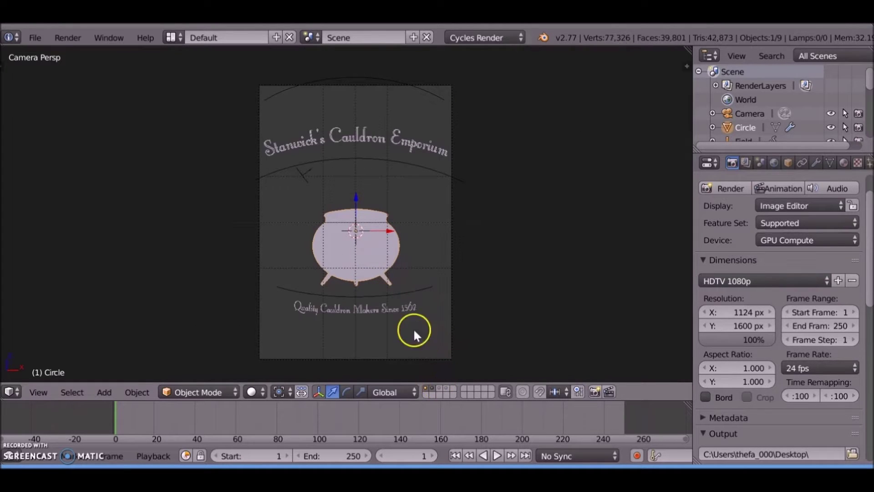
{"action": "right_click", "coordinate": [384, 292]}
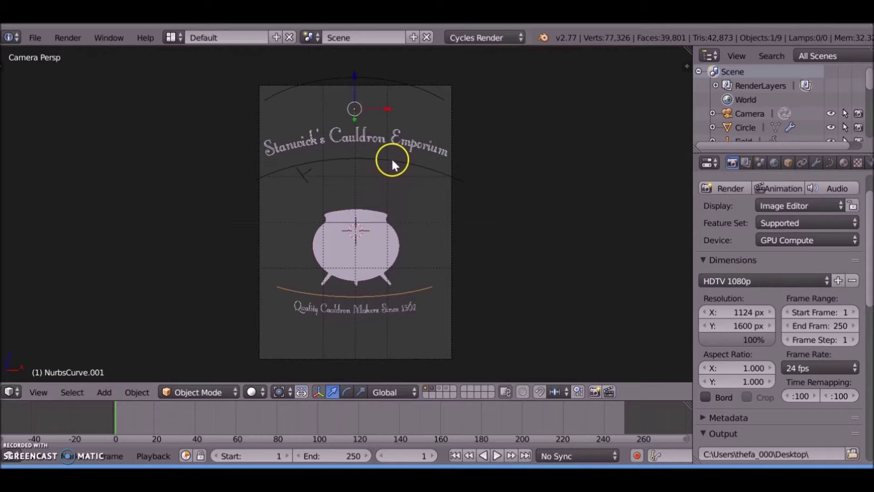
{"action": "key", "text": "a"}
{"action": "left_click", "coordinate": [440, 387], "text": "shift"}
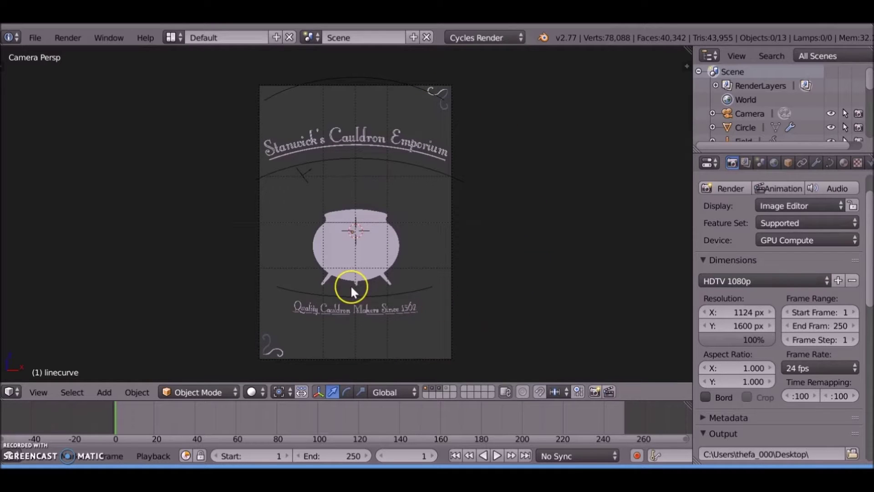
Render the poster as a still image and view its save-as-image options without saving
{"action": "left_click", "coordinate": [726, 187]}
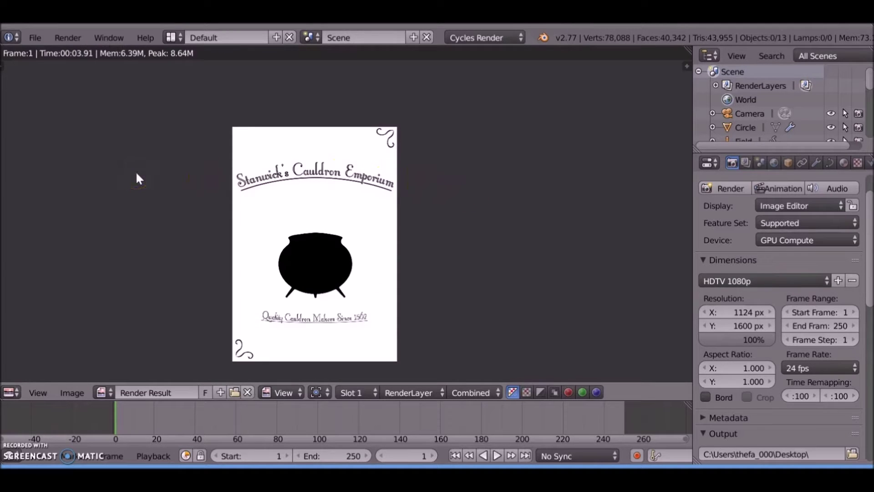
{"action": "key", "text": "F3"}
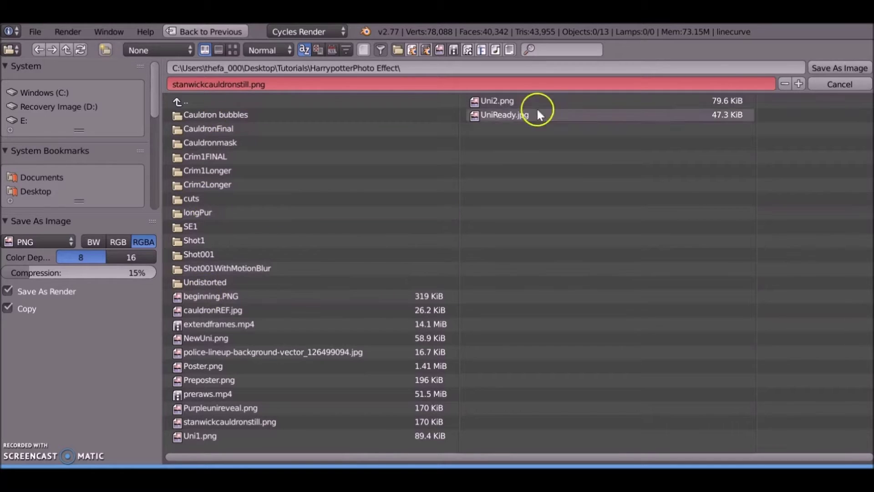
{"action": "left_click", "coordinate": [827, 87]}
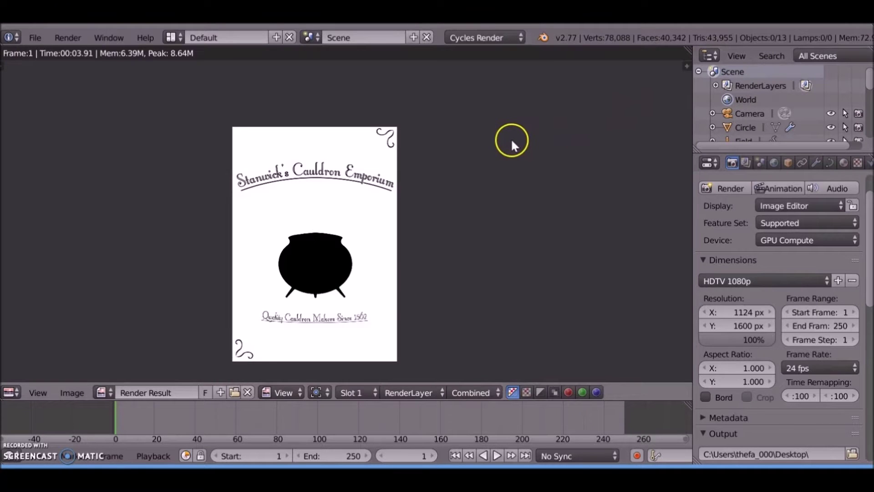
{"action": "key", "text": "Escape"}
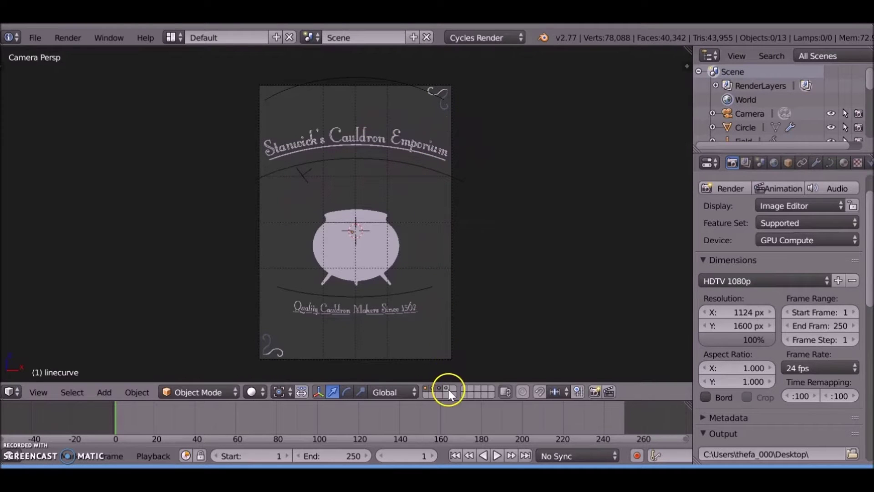
Show the fourth layer as well and play the bubble particle animation from the camera view with the emitter plane selected
{"action": "left_click", "coordinate": [448, 391], "text": "shift"}
{"action": "middle_click_drag", "start_coordinate": [412, 218], "coordinate": [360, 302]}
{"action": "right_click", "coordinate": [354, 221]}
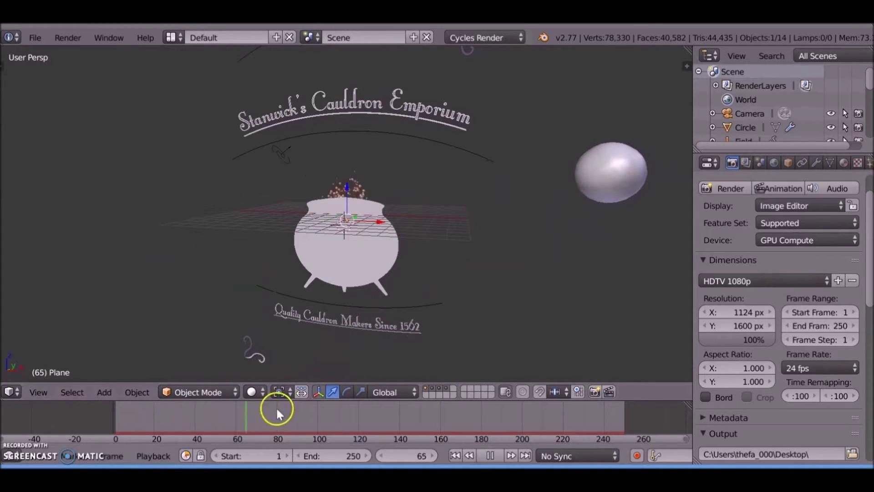
{"action": "key", "text": "KP_0"}
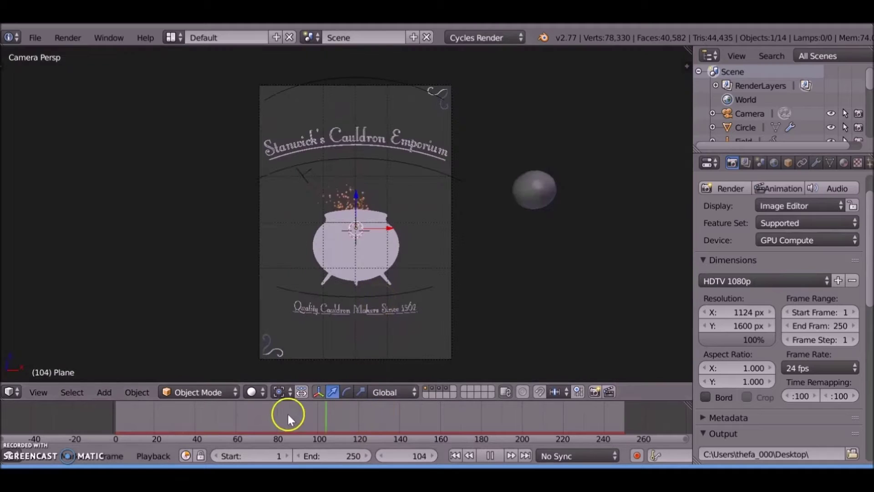
{"action": "key", "text": "alt+a"}
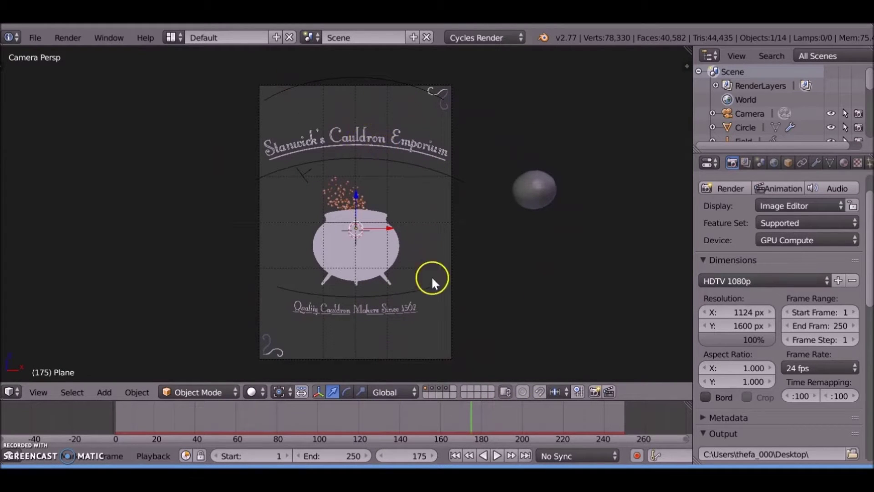
Show only the first layer and move the cauldron to a different layer, leaving the bubbles alone in view
{"action": "left_click", "coordinate": [425, 386]}
{"action": "right_click", "coordinate": [387, 235]}
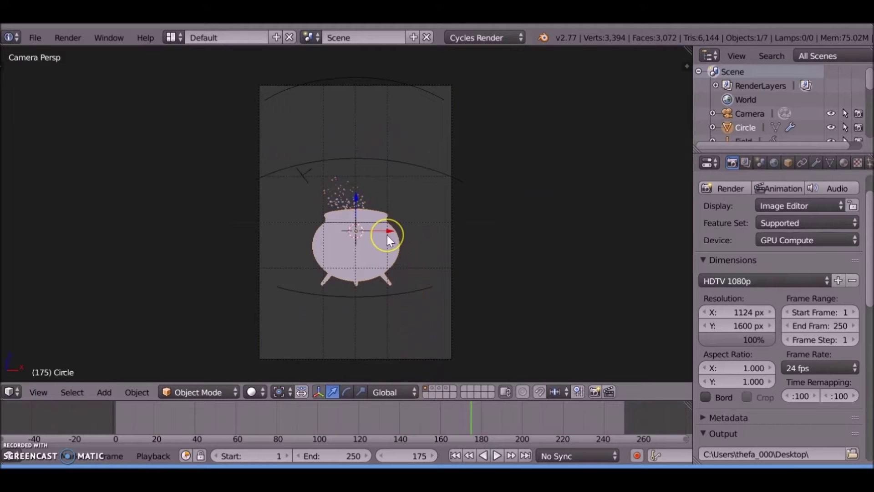
{"action": "key", "text": "m"}
{"action": "left_click", "coordinate": [498, 270]}
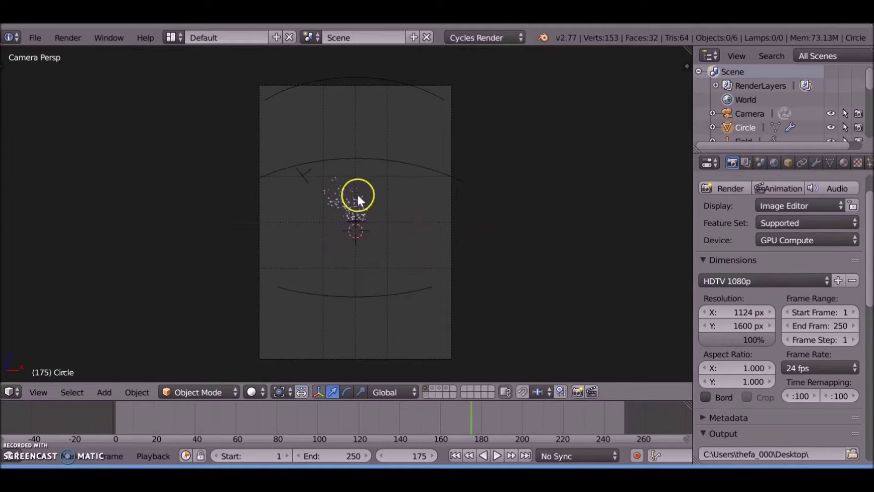
Select the bubble emitter plane and browse for a render output location in Desktop\Tutorials\HarrypotterPhoto Effect
{"action": "right_click", "coordinate": [329, 197]}
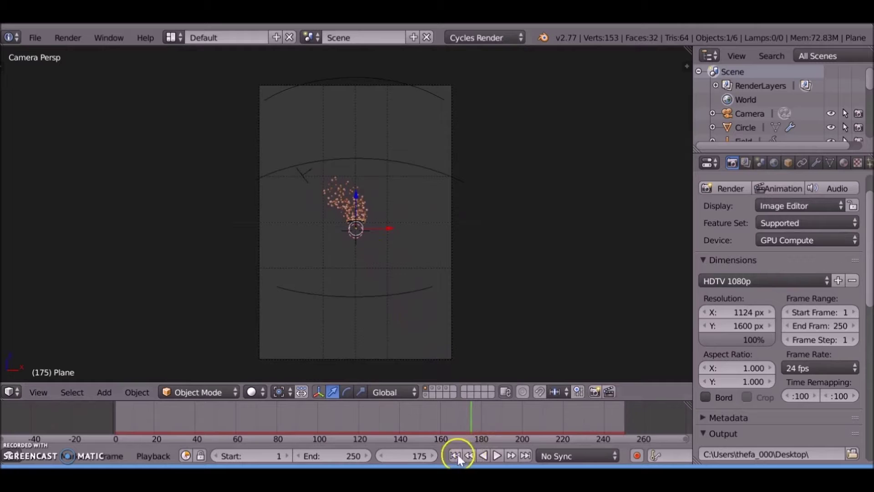
{"action": "scroll", "coordinate": [727, 343], "scroll_direction": "down", "scroll_amount": 15}
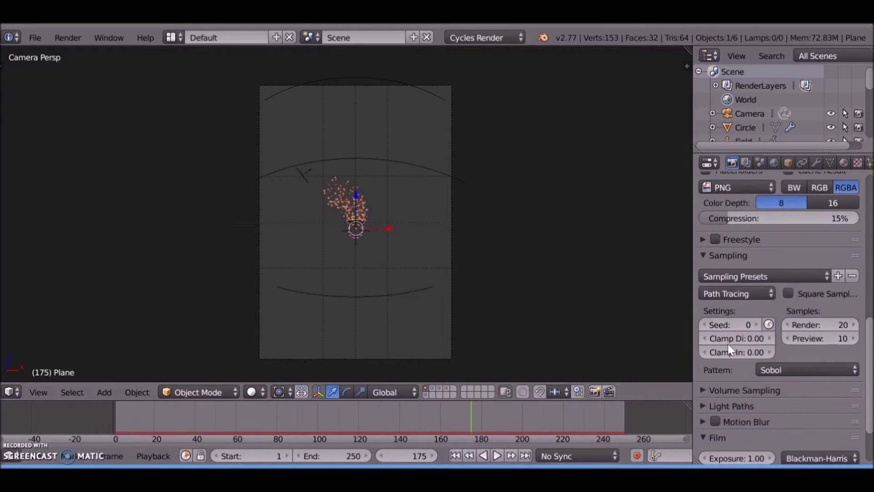
{"action": "scroll", "coordinate": [728, 343], "scroll_direction": "down", "scroll_amount": 4}
{"action": "scroll", "coordinate": [764, 345], "scroll_direction": "up", "scroll_amount": 3}
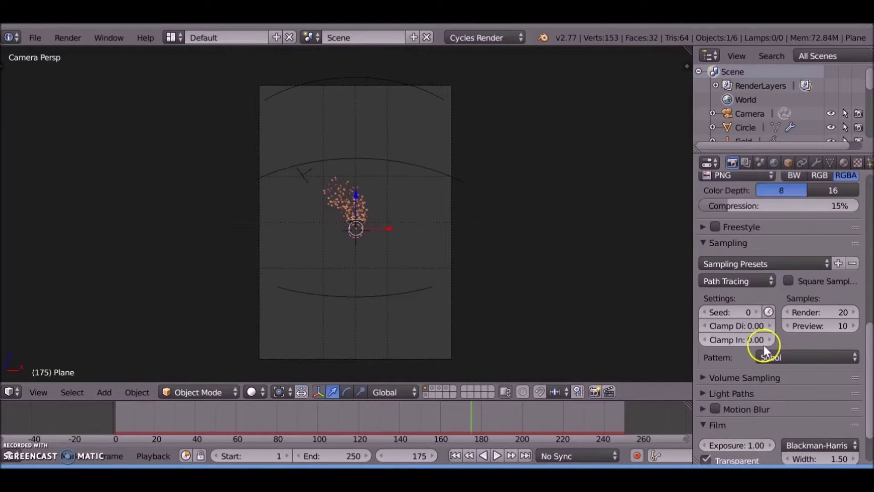
{"action": "scroll", "coordinate": [763, 346], "scroll_direction": "up", "scroll_amount": 6}
{"action": "left_click", "coordinate": [846, 292]}
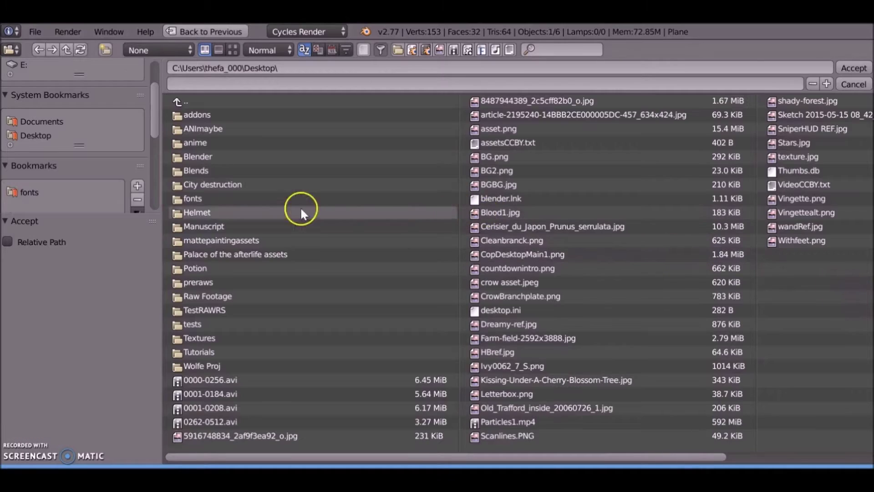
{"action": "left_click", "coordinate": [205, 351]}
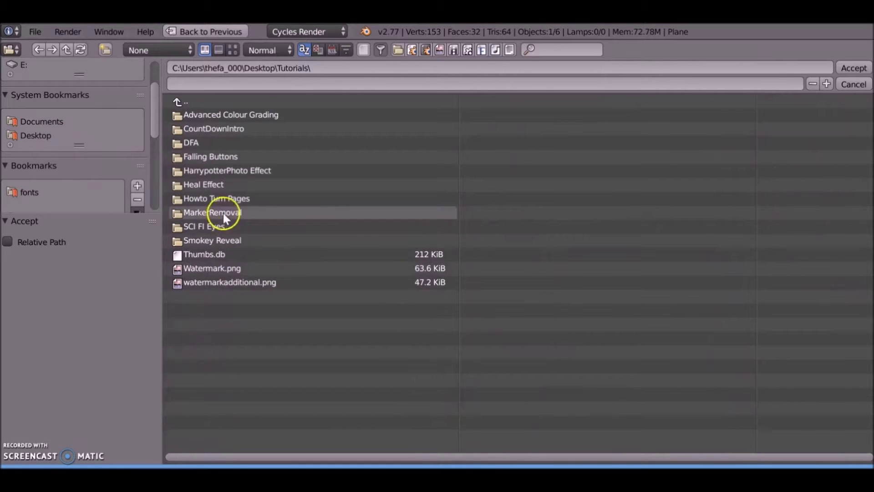
{"action": "left_click", "coordinate": [241, 171]}
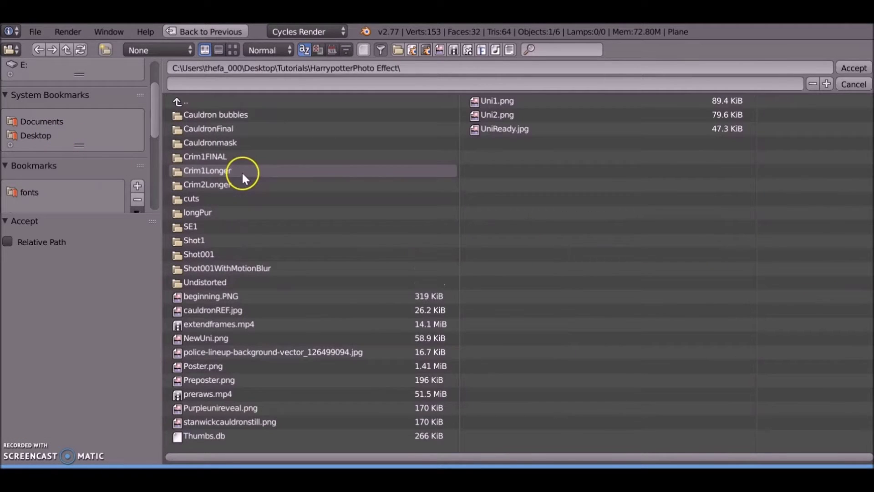
Create a folder named Mask and set it as the render output path
{"action": "left_click", "coordinate": [105, 52]}
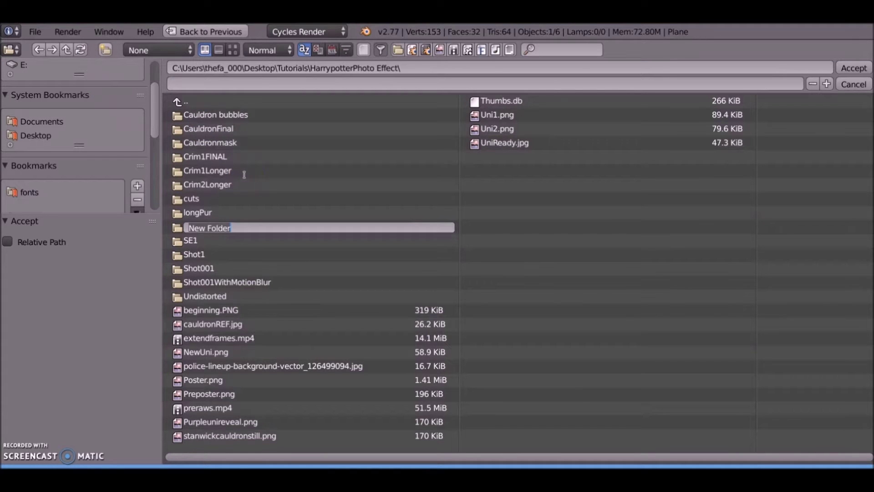
{"action": "type", "text": "Mask"}
{"action": "key", "text": "Return"}
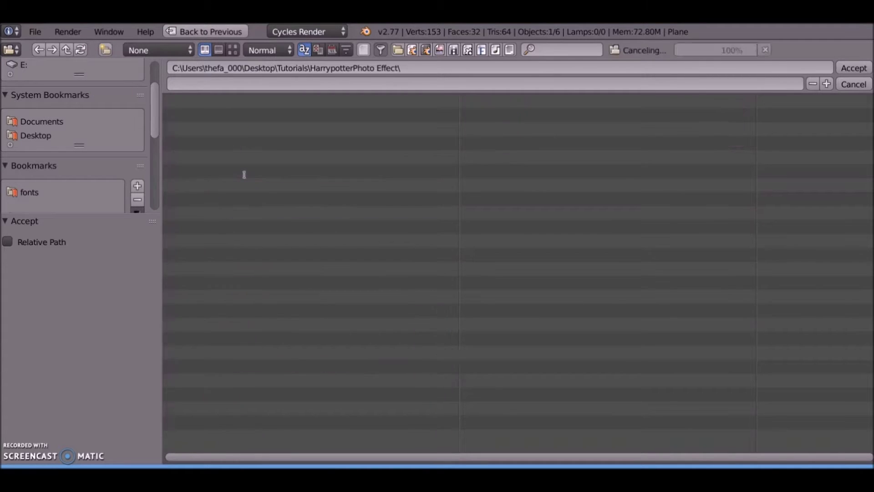
{"action": "left_click", "coordinate": [195, 226]}
{"action": "left_click", "coordinate": [844, 68]}
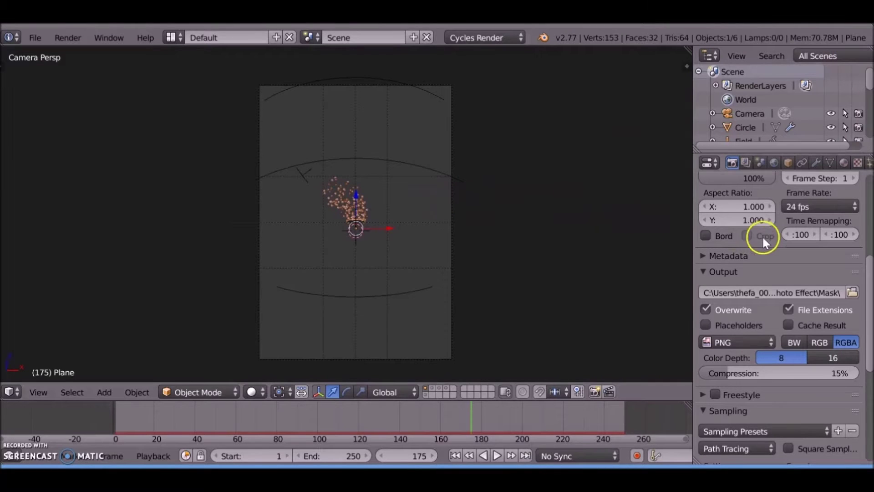
Start a new file from the default startup scene
{"action": "scroll", "coordinate": [763, 236], "scroll_direction": "up", "scroll_amount": 8}
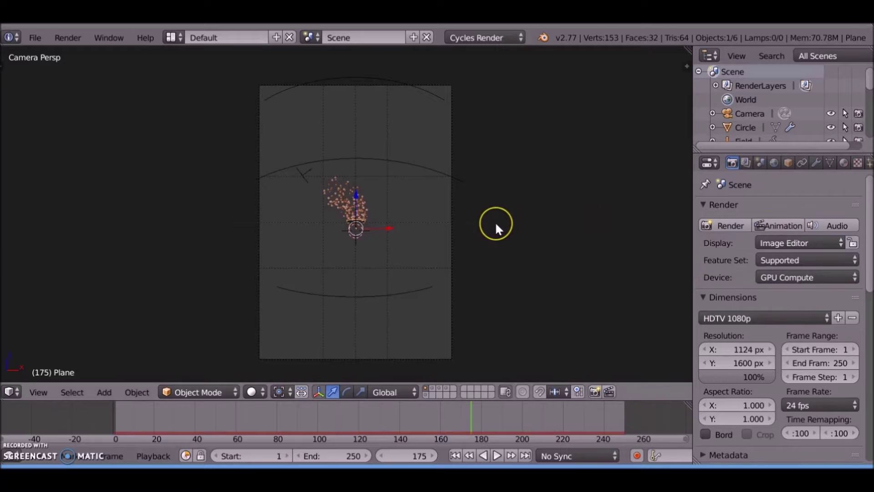
{"action": "left_click", "coordinate": [32, 39]}
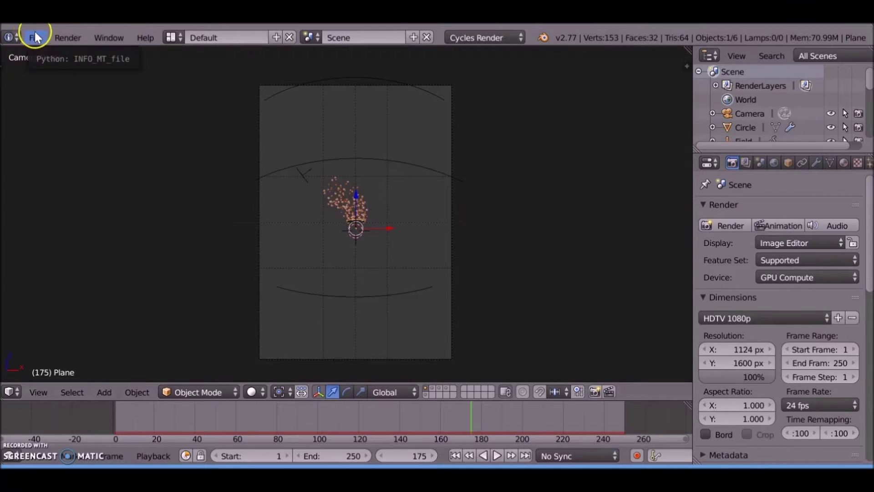
{"action": "left_click", "coordinate": [9, 37]}
{"action": "left_click", "coordinate": [23, 37]}
{"action": "left_click", "coordinate": [43, 53]}
{"action": "left_click", "coordinate": [46, 55]}
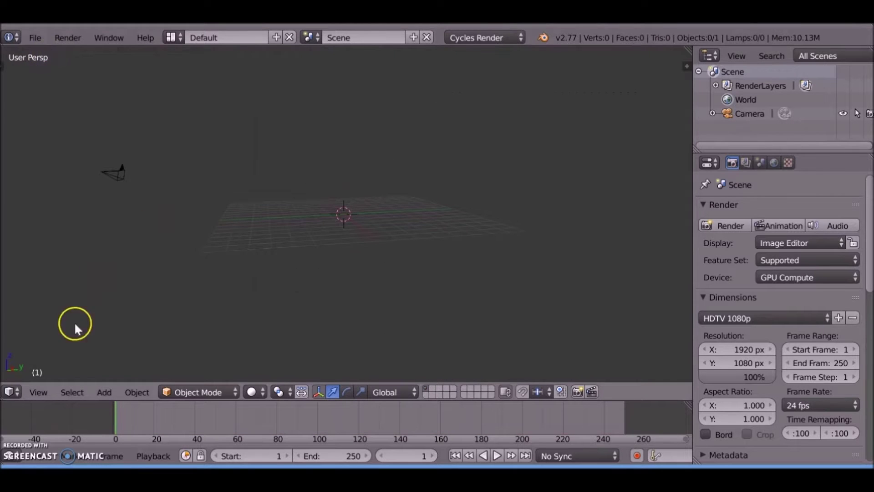
Switch the 3D view to the Node Editor and set the render resolution to 1124 × 1600 px
{"action": "left_click", "coordinate": [11, 391]}
{"action": "left_click", "coordinate": [61, 221]}
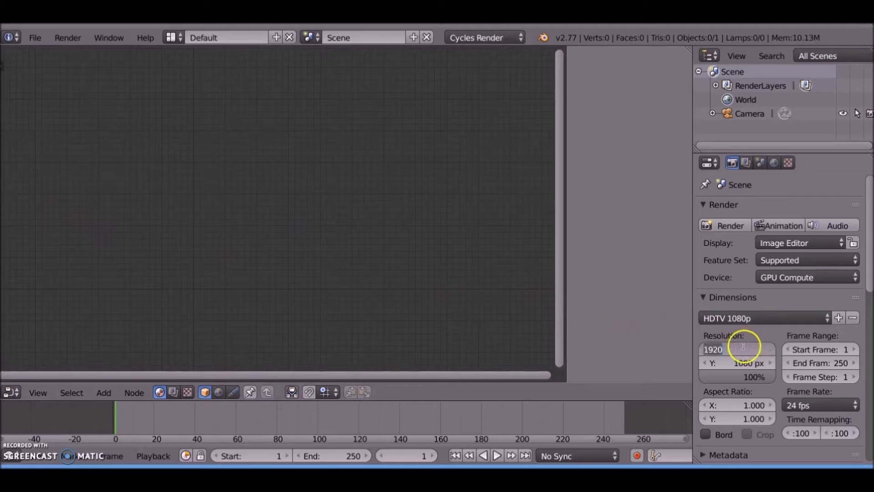
{"action": "left_click", "coordinate": [743, 362]}
{"action": "type", "text": "1600"}
{"action": "key", "text": "Return"}
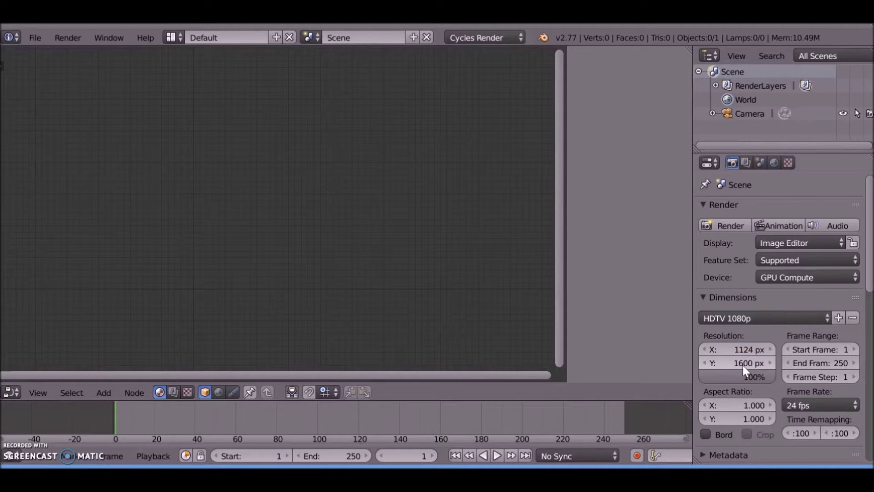
Switch to compositing nodes, enabling Use Nodes and Backdrop
{"action": "left_click", "coordinate": [173, 391]}
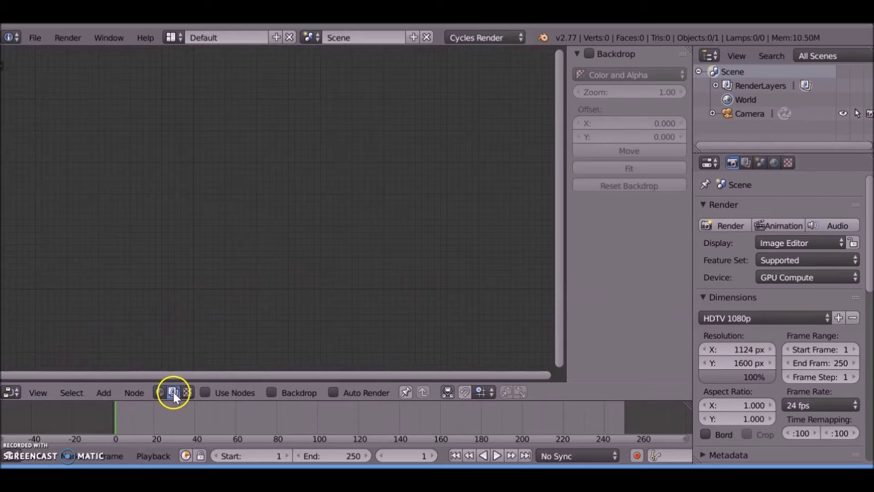
{"action": "left_click", "coordinate": [211, 391]}
{"action": "left_click_drag", "start_coordinate": [221, 210], "coordinate": [158, 198]}
{"action": "left_click", "coordinate": [293, 390]}
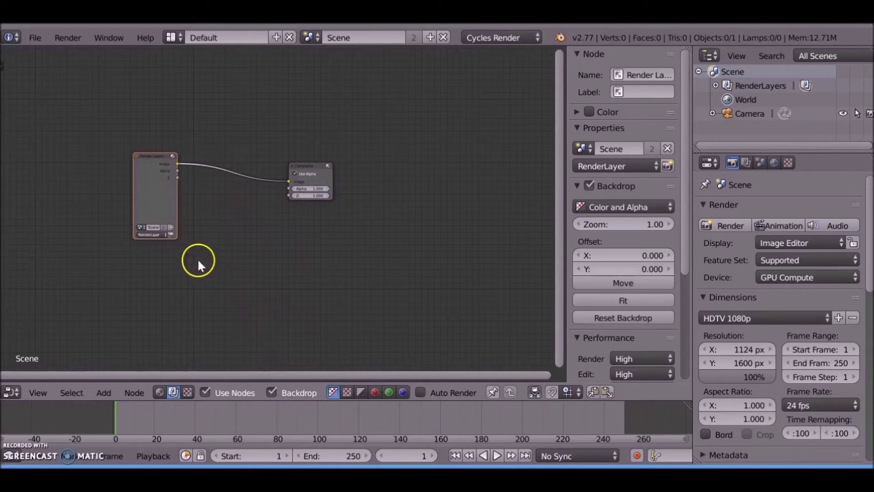
Replace the Render Layers node with an image sequence of all the frames in the Cauldron bubbles folder
{"action": "key", "text": "x"}
{"action": "key", "text": "shift+a"}
{"action": "mouse_move", "coordinate": [163, 201]}
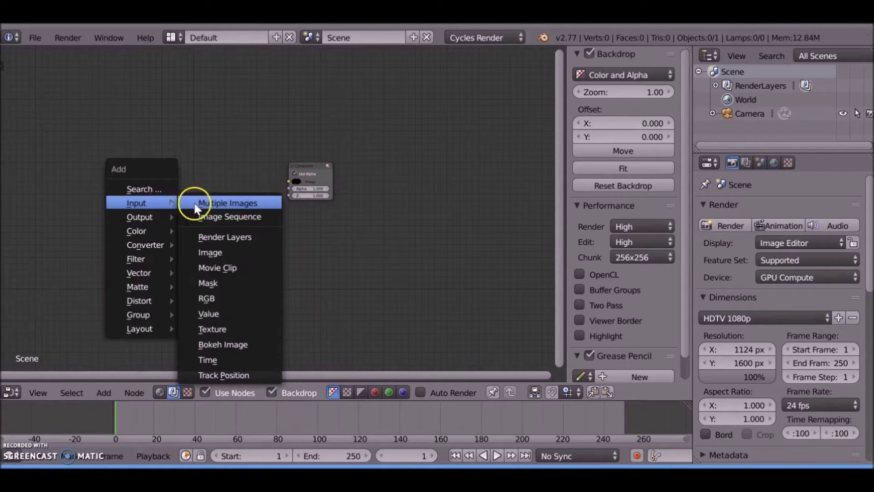
{"action": "left_click", "coordinate": [230, 214]}
{"action": "left_click", "coordinate": [50, 189]}
{"action": "left_click", "coordinate": [214, 347]}
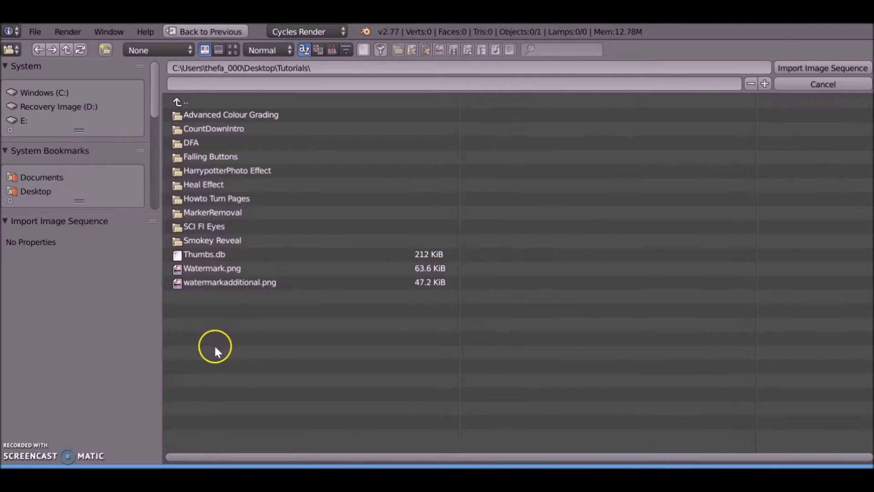
{"action": "left_click", "coordinate": [233, 171]}
{"action": "left_click", "coordinate": [239, 116]}
{"action": "left_click", "coordinate": [239, 116]}
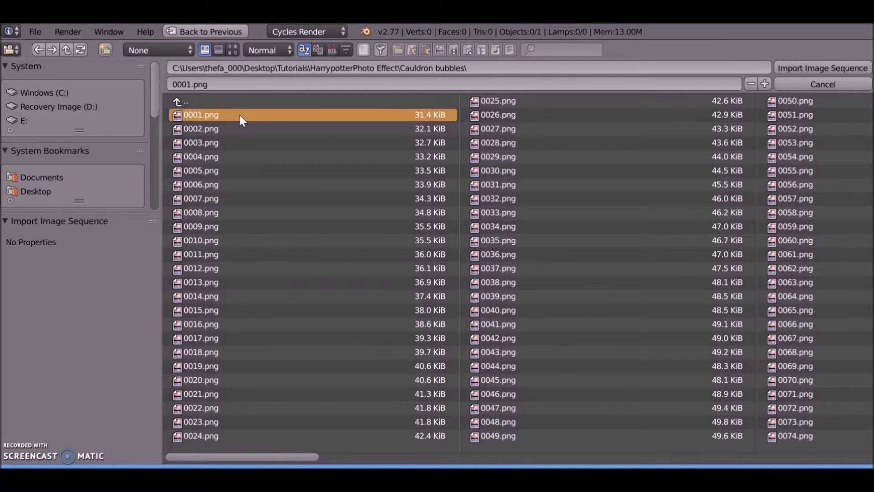
{"action": "key", "text": "a"}
{"action": "left_click", "coordinate": [848, 68]}
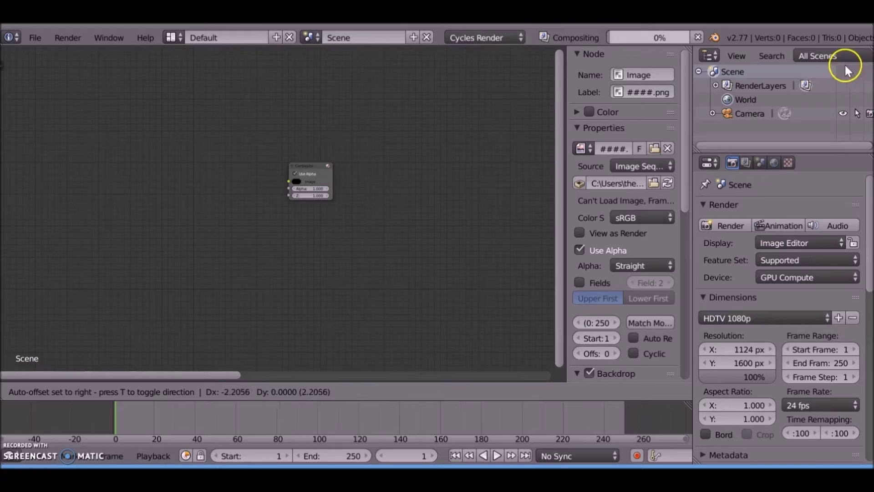
Move the Composite node aside and connect the bubble sequence to a Viewer node placed above it
{"action": "left_click_drag", "start_coordinate": [310, 165], "coordinate": [390, 117]}
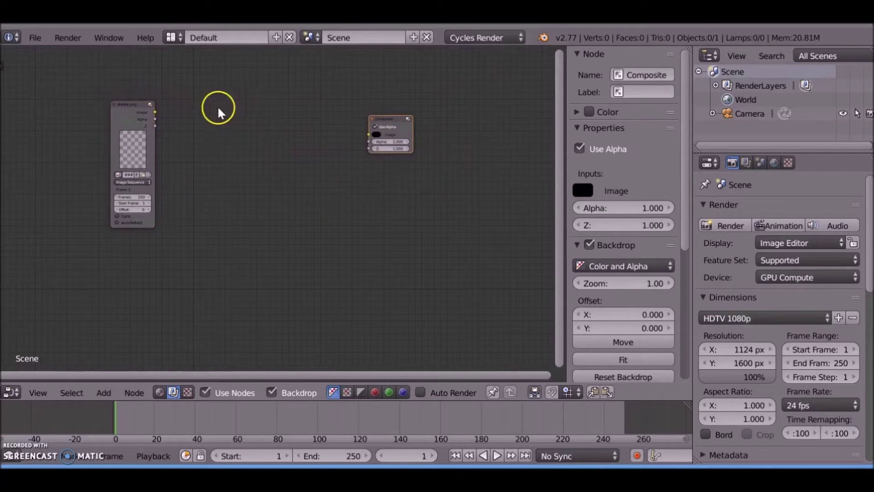
{"action": "left_click", "coordinate": [126, 107], "text": "ctrl+shift"}
{"action": "key", "text": "g"}
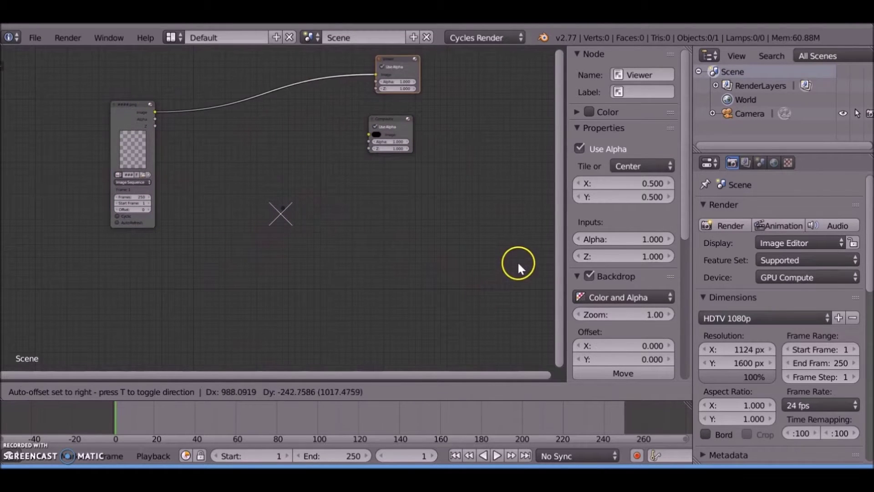
{"action": "left_click", "coordinate": [517, 260]}
{"action": "scroll", "coordinate": [185, 173], "scroll_direction": "up", "scroll_amount": 1}
Enable Auto-Refresh on the bubble sequence node and go to frame 215
{"action": "left_click", "coordinate": [98, 226]}
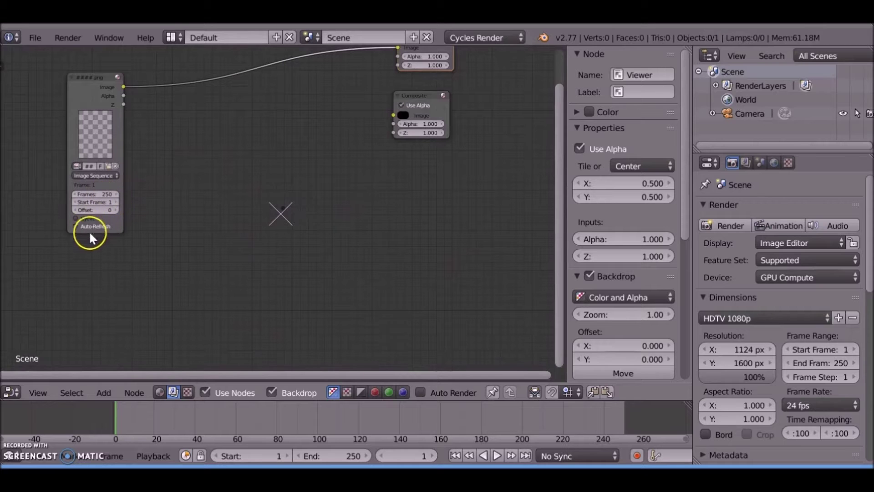
{"action": "left_click_drag", "start_coordinate": [280, 414], "coordinate": [552, 415]}
{"action": "scroll", "coordinate": [340, 270], "scroll_direction": "down", "scroll_amount": 3}
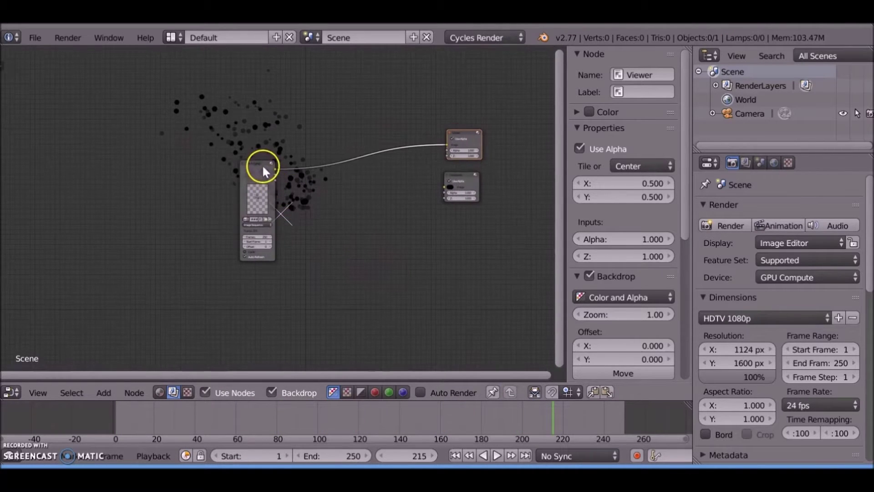
Insert a Mix node between the bubble sequence and the Viewer, and fit the backdrop to the view
{"action": "left_click_drag", "start_coordinate": [262, 165], "coordinate": [137, 149]}
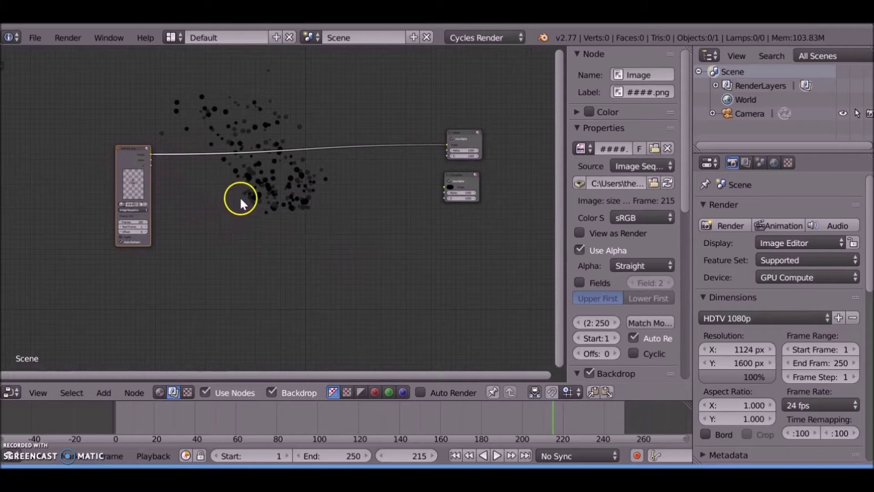
{"action": "key", "text": "shift+a"}
{"action": "mouse_move", "coordinate": [218, 226]}
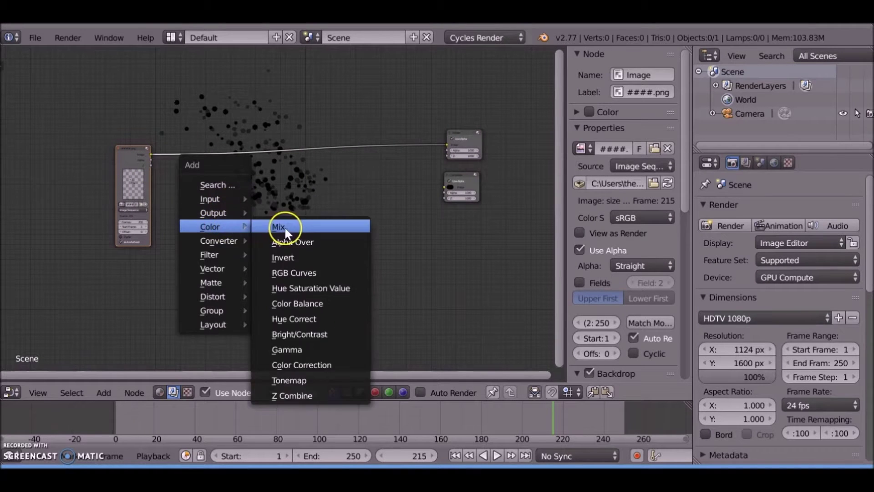
{"action": "left_click", "coordinate": [285, 226]}
{"action": "left_click", "coordinate": [210, 132]}
{"action": "left_click", "coordinate": [626, 355]}
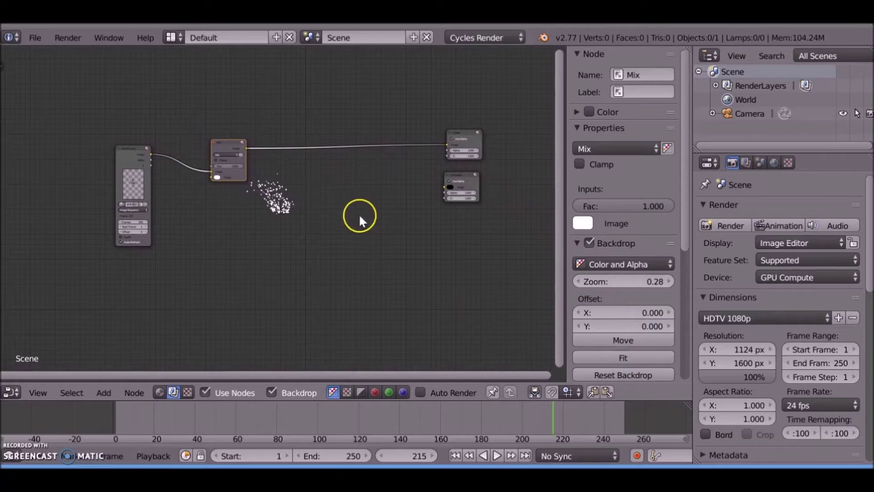
Add an Image node below the Mix node and load stanwickcauldronstill.png into it
{"action": "key", "text": "shift+a"}
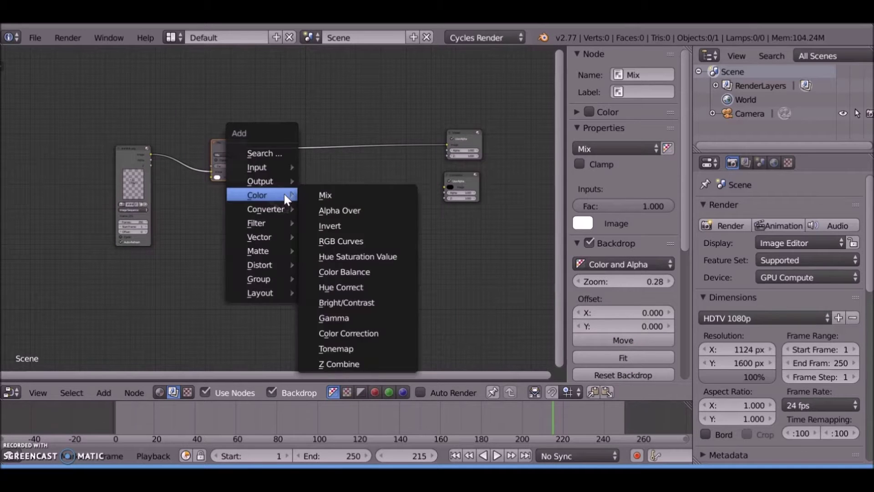
{"action": "mouse_move", "coordinate": [256, 167]}
{"action": "left_click", "coordinate": [314, 217]}
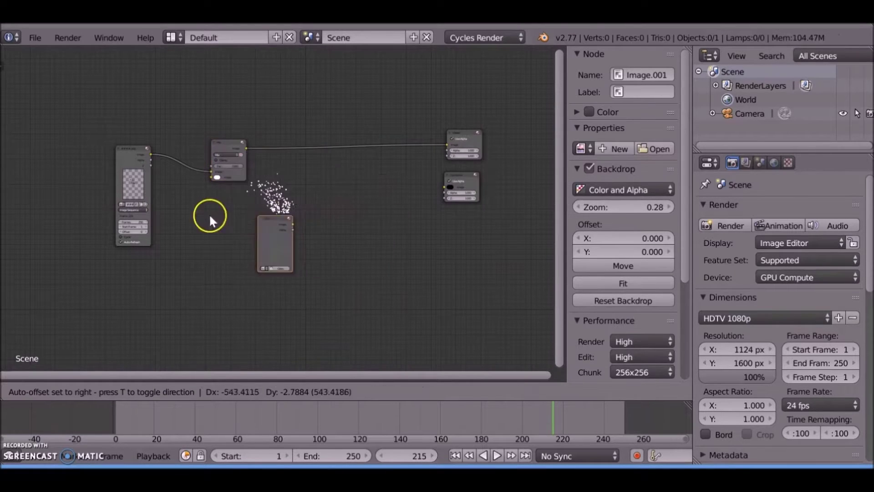
{"action": "left_click", "coordinate": [196, 233]}
{"action": "left_click", "coordinate": [205, 255]}
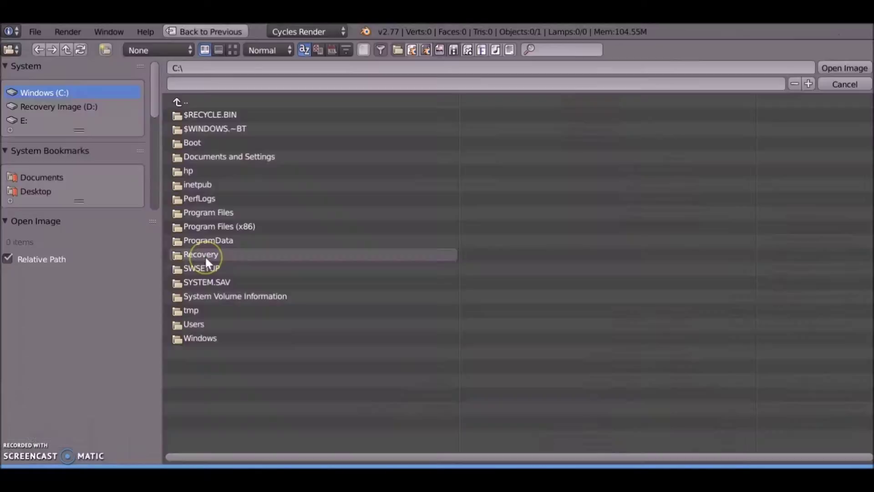
{"action": "left_click", "coordinate": [36, 191]}
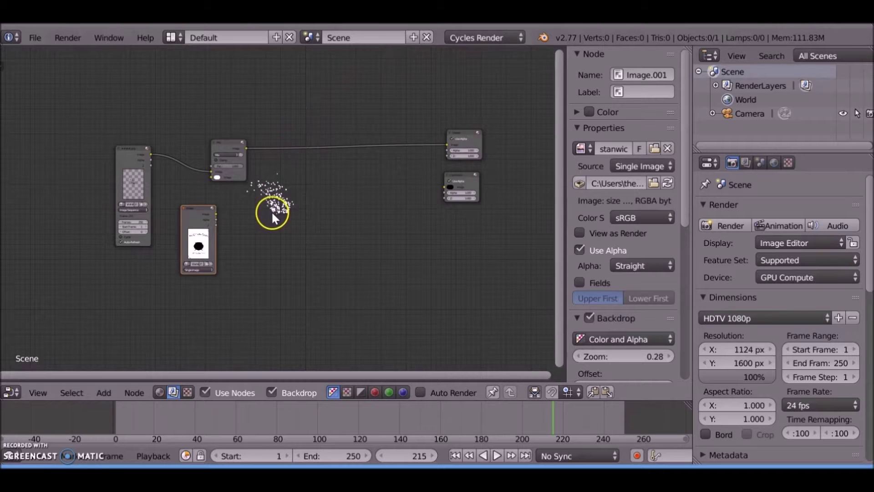
Link the poster image and the bubble sequence into the Mix node and set its blend type to Multiply
{"action": "scroll", "coordinate": [273, 210], "scroll_direction": "up", "scroll_amount": 3}
{"action": "left_click_drag", "start_coordinate": [201, 184], "coordinate": [214, 124]}
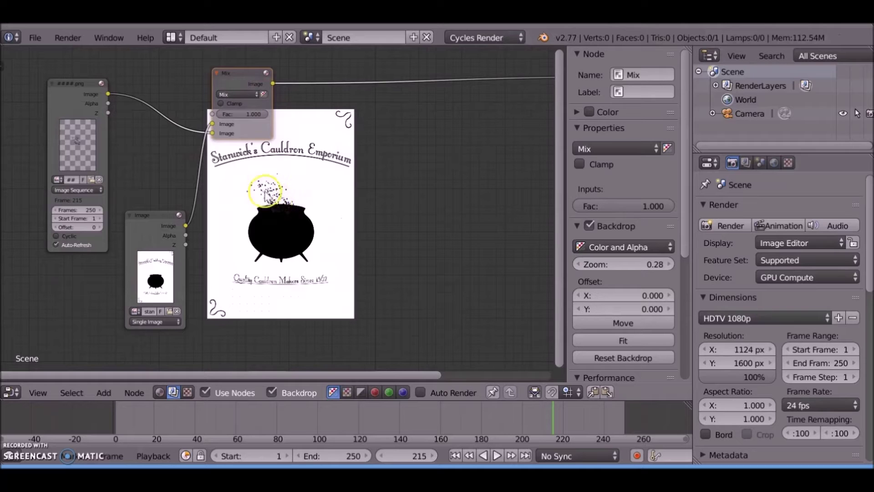
{"action": "left_click", "coordinate": [239, 93]}
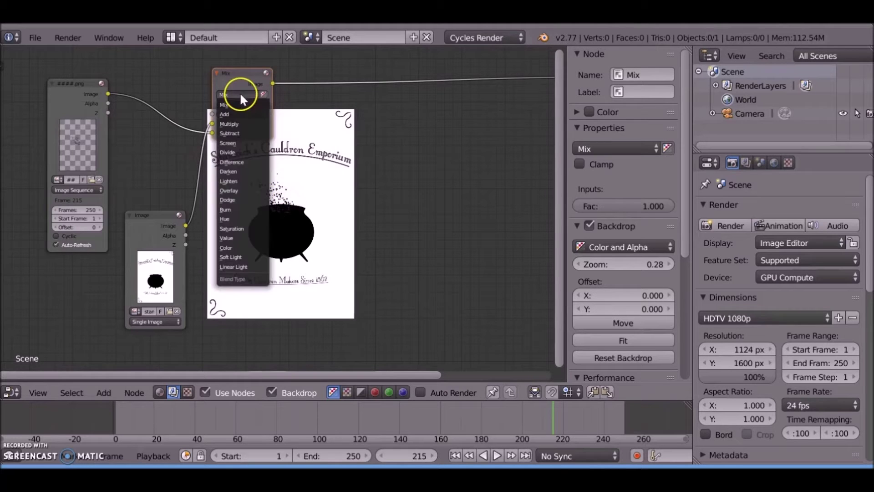
{"action": "left_click", "coordinate": [242, 121]}
Insert a second Mix node between the Multiply node and the Viewer
{"action": "middle_click_drag", "start_coordinate": [323, 187], "coordinate": [274, 137]}
{"action": "scroll", "coordinate": [275, 141], "scroll_direction": "down", "scroll_amount": 2}
{"action": "key", "text": "shift+a"}
{"action": "left_click", "coordinate": [315, 165]}
{"action": "left_click", "coordinate": [294, 86]}
Duplicate the poster Image node and load the Grunge texture into the copy
{"action": "left_click", "coordinate": [136, 241]}
{"action": "key", "text": "shift+d"}
{"action": "left_click", "coordinate": [239, 237]}
{"action": "left_click", "coordinate": [252, 276]}
{"action": "left_click", "coordinate": [234, 233]}
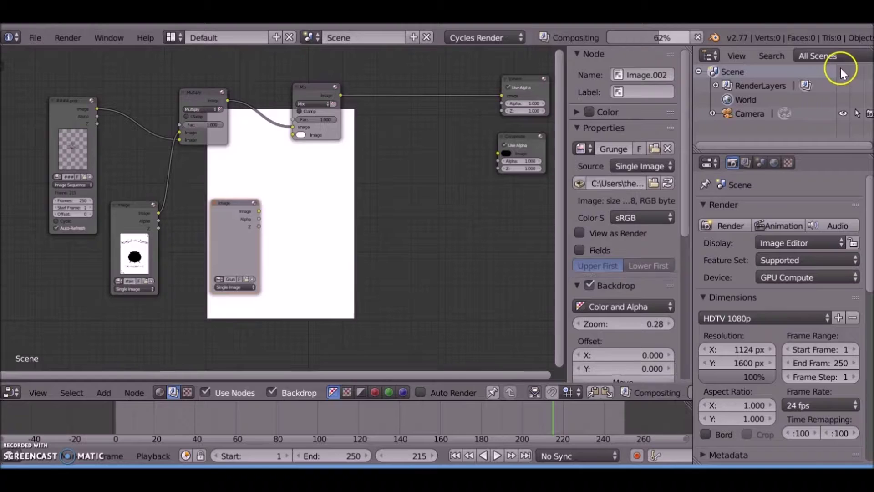
Add a Scale node fed by the Grunge image and set it to Render Size
{"action": "key", "text": "shift+a"}
{"action": "left_click", "coordinate": [343, 121]}
{"action": "left_click", "coordinate": [323, 217]}
{"action": "left_click_drag", "start_coordinate": [259, 211], "coordinate": [300, 223]}
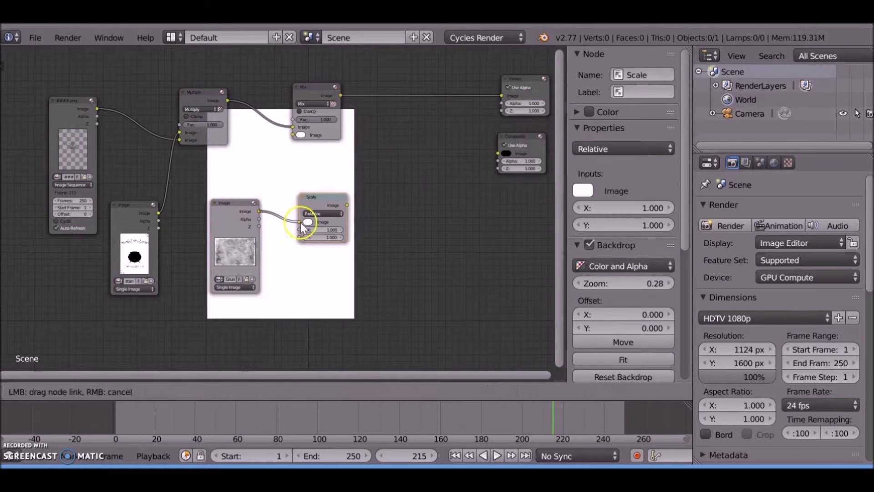
{"action": "scroll", "coordinate": [300, 223], "scroll_direction": "up", "scroll_amount": 5}
{"action": "left_click", "coordinate": [398, 222]}
{"action": "left_click", "coordinate": [397, 145]}
Duplicate the Scale node, feed it from the first one and link its output to the second Mix node
{"action": "scroll", "coordinate": [398, 145], "scroll_direction": "down", "scroll_amount": 3}
{"action": "key", "text": "shift+d"}
{"action": "left_click", "coordinate": [347, 160]}
{"action": "left_click_drag", "start_coordinate": [250, 179], "coordinate": [162, 67]}
{"action": "left_click_drag", "start_coordinate": [309, 165], "coordinate": [259, 113]}
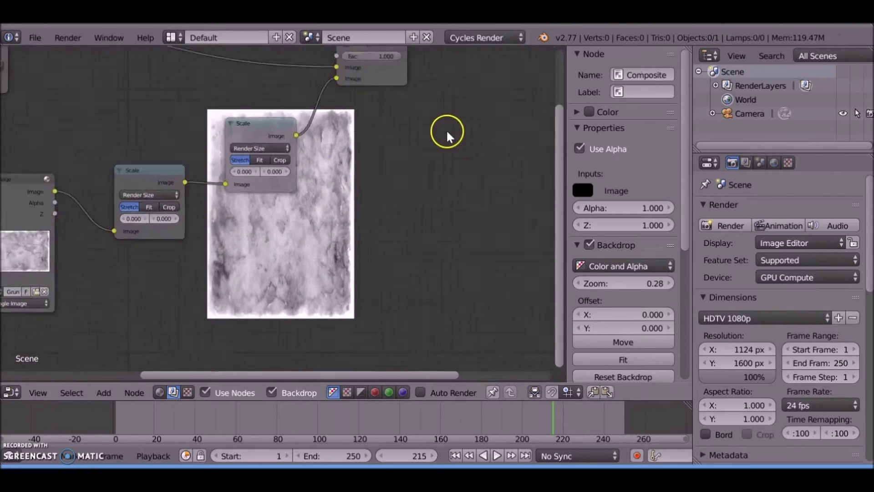
Set the second Scale node to Absolute with X and Y at 1.2
{"action": "scroll", "coordinate": [288, 168], "scroll_direction": "up", "scroll_amount": 6}
{"action": "left_click_drag", "start_coordinate": [206, 175], "coordinate": [263, 177]}
{"action": "left_click", "coordinate": [235, 132]}
{"action": "left_click", "coordinate": [232, 178]}
{"action": "type", "text": "1.2"}
{"action": "left_click", "coordinate": [236, 191]}
{"action": "type", "text": "1.2"}
Change the second Mix node's blend type to Add
{"action": "scroll", "coordinate": [255, 173], "scroll_direction": "down", "scroll_amount": 9}
{"action": "left_click", "coordinate": [309, 81]}
{"action": "scroll", "coordinate": [310, 81], "scroll_direction": "up", "scroll_amount": 4}
{"action": "left_click", "coordinate": [355, 51]}
{"action": "middle_click_drag", "start_coordinate": [317, 128], "coordinate": [298, 208]}
{"action": "left_click", "coordinate": [298, 122]}
{"action": "left_click", "coordinate": [299, 145]}
Switch the second Scale node's space to Relative
{"action": "left_click", "coordinate": [191, 249]}
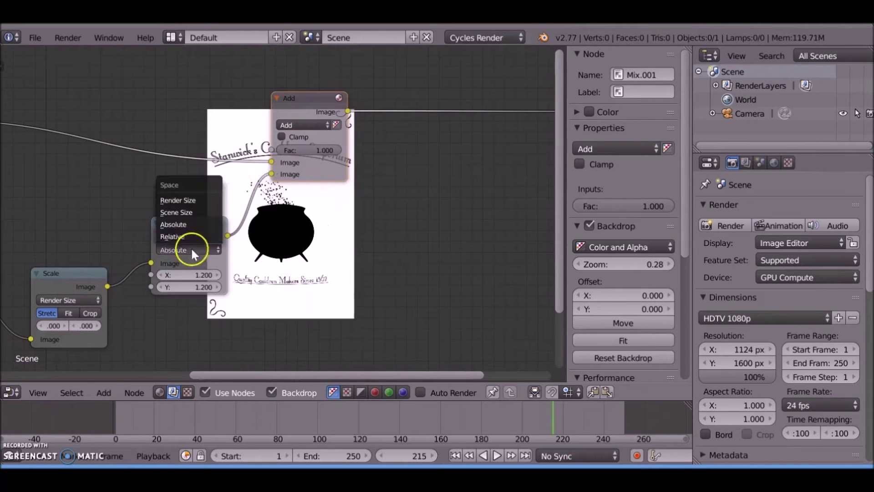
{"action": "left_click", "coordinate": [189, 237]}
{"action": "middle_click_drag", "start_coordinate": [230, 226], "coordinate": [113, 199]}
Compare blend types on the second Mix node, keep Add and set its factor to 0.091
{"action": "left_click", "coordinate": [196, 100]}
{"action": "left_click", "coordinate": [197, 111]}
{"action": "left_click", "coordinate": [196, 100]}
{"action": "left_click", "coordinate": [196, 123]}
{"action": "middle_click_drag", "start_coordinate": [279, 222], "coordinate": [258, 235]}
{"action": "left_click", "coordinate": [178, 140]}
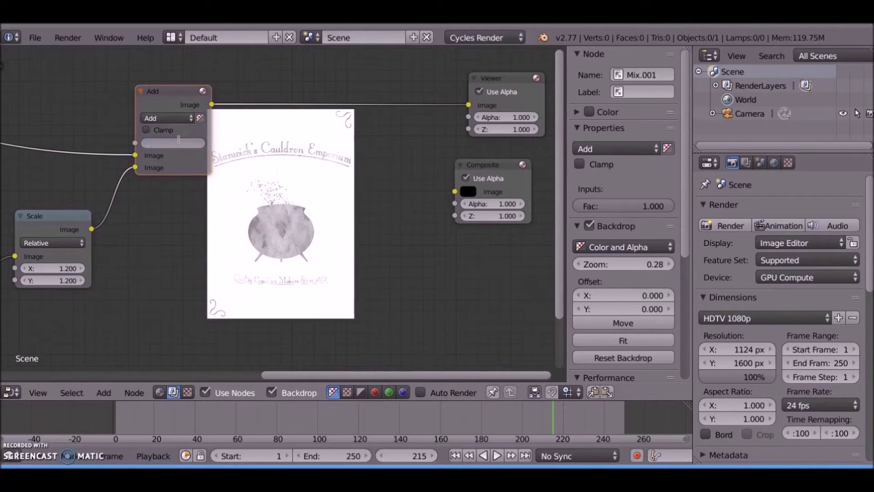
{"action": "type", "text": "0.091"}
{"action": "key", "text": "Return"}
Link the Add node's image output to the Composite node
{"action": "middle_click_drag", "start_coordinate": [323, 220], "coordinate": [287, 291]}
{"action": "scroll", "coordinate": [286, 286], "scroll_direction": "down", "scroll_amount": 4}
{"action": "left_click_drag", "start_coordinate": [203, 181], "coordinate": [382, 244]}
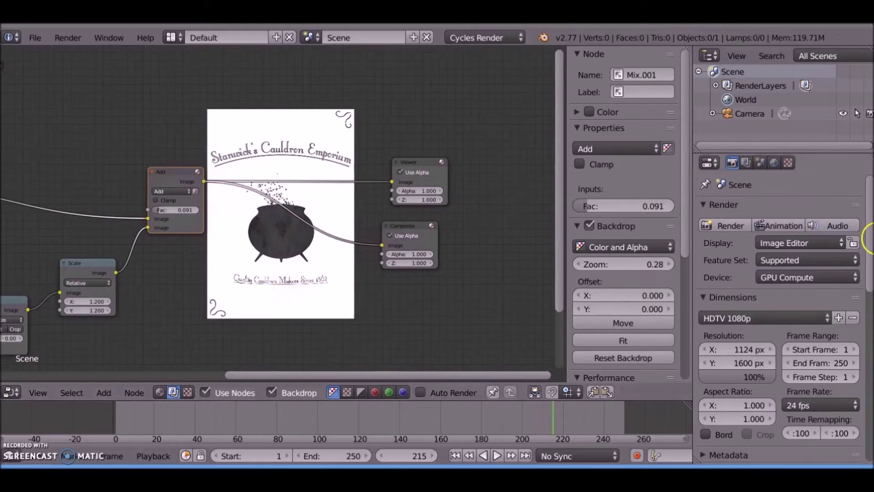
Create a folder named "Call it what ever you want" in HarrypotterPhoto Effect and set it as the render output path
{"action": "scroll", "coordinate": [867, 238], "scroll_direction": "down", "scroll_amount": 12}
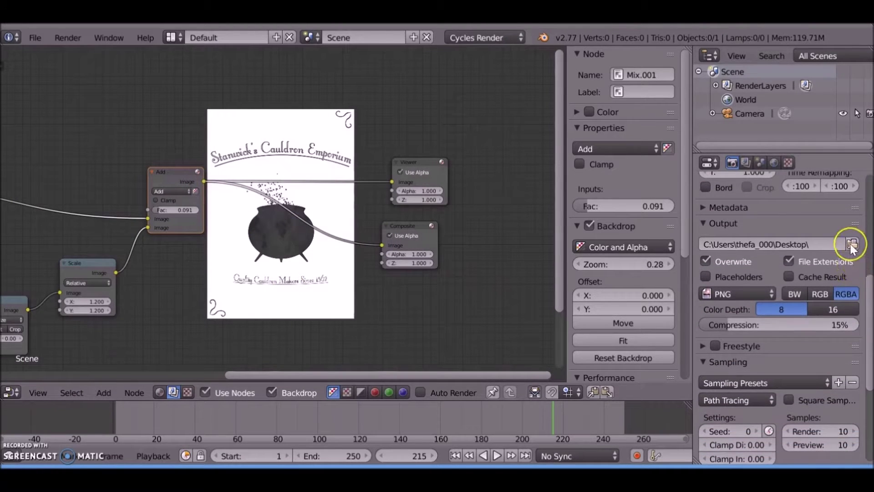
{"action": "left_click", "coordinate": [850, 243]}
{"action": "left_click", "coordinate": [201, 339]}
{"action": "left_click", "coordinate": [218, 171]}
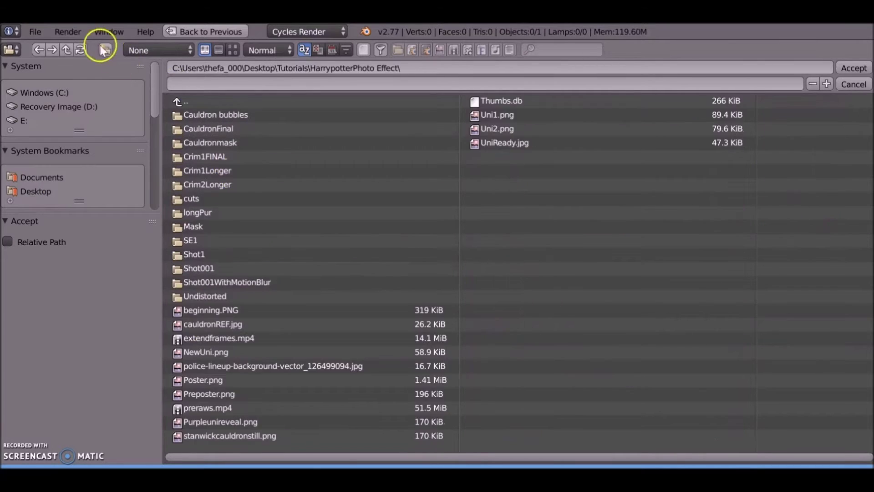
{"action": "left_click", "coordinate": [106, 50]}
{"action": "type", "text": "C"}
{"action": "key", "text": "Return"}
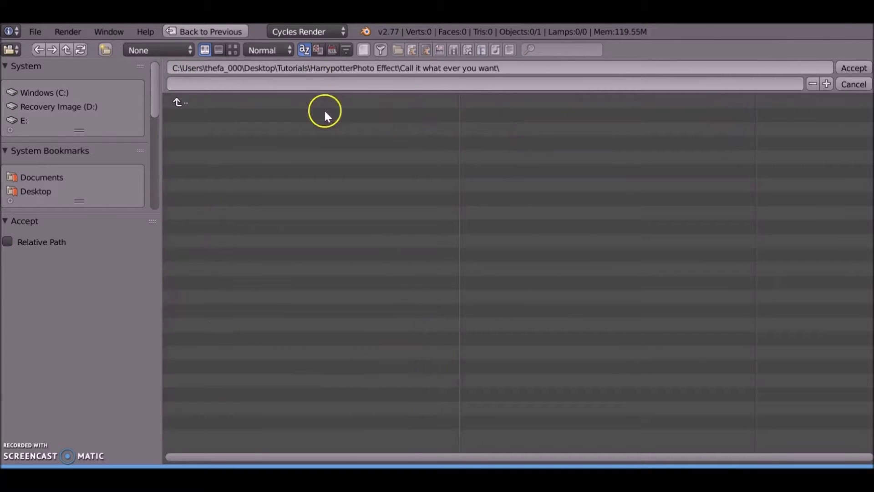
{"action": "key", "text": "Return"}
{"action": "scroll", "coordinate": [786, 270], "scroll_direction": "up", "scroll_amount": 12}
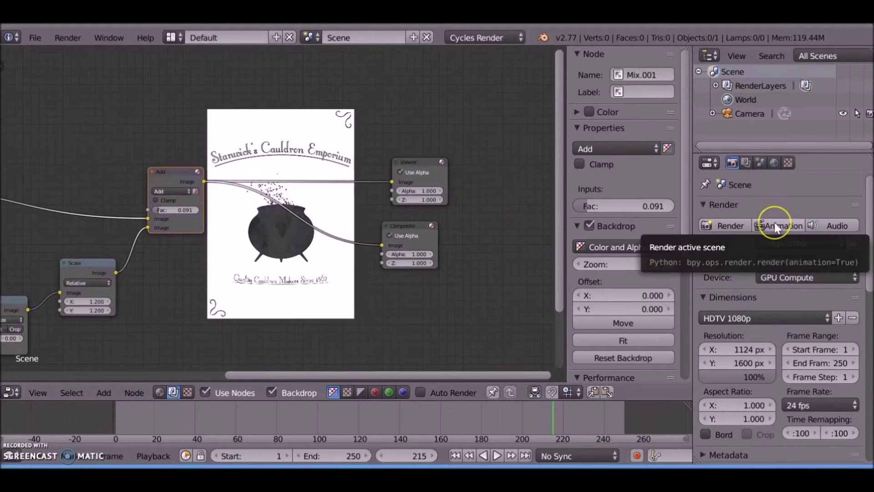
Start a new file and switch the 3D view to the Node Editor
{"action": "left_click", "coordinate": [35, 37]}
{"action": "left_click", "coordinate": [42, 54]}
{"action": "left_click", "coordinate": [42, 54]}
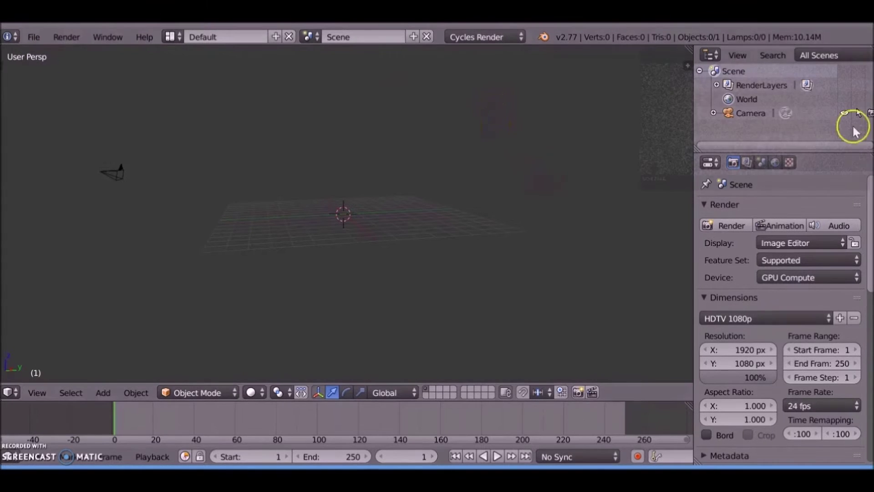
{"action": "left_click", "coordinate": [8, 392]}
{"action": "left_click", "coordinate": [45, 226]}
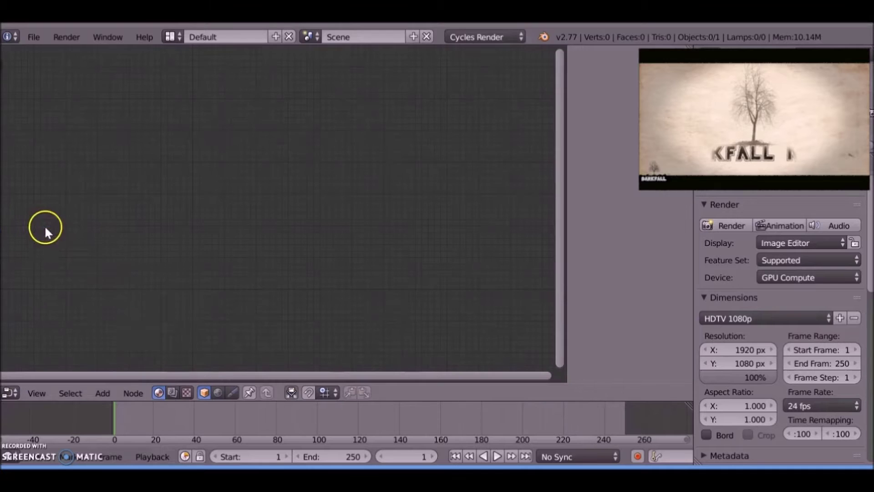
Switch to compositing nodes with Use Nodes and Backdrop enabled, and delete the Render Layers node
{"action": "left_click", "coordinate": [173, 392]}
{"action": "left_click", "coordinate": [225, 386]}
{"action": "left_click", "coordinate": [271, 393]}
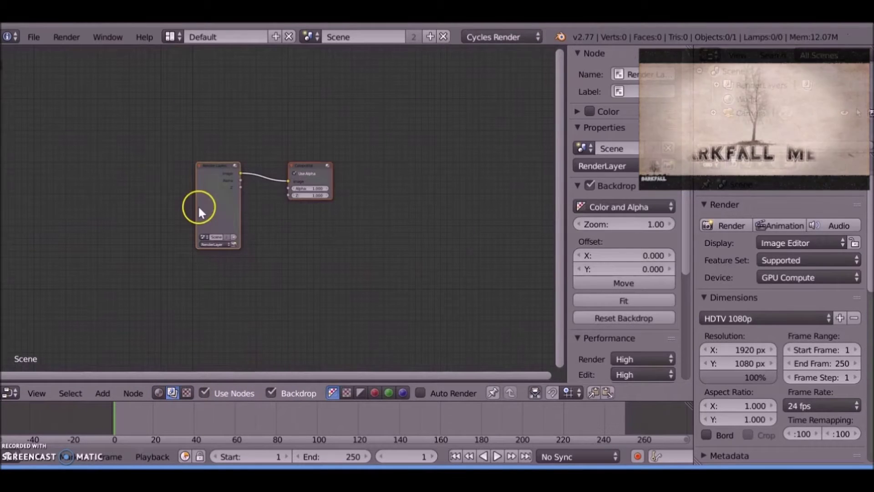
{"action": "left_click", "coordinate": [201, 208]}
{"action": "key", "text": "x"}
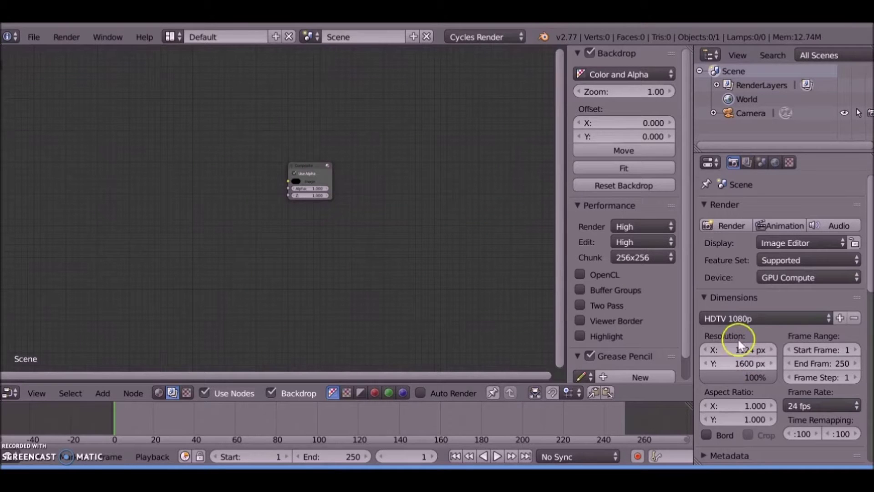
Set the render output path to the CauldronFinal folder inside Desktop\Tutorials\HarrypotterPhoto Effect
{"action": "scroll", "coordinate": [743, 367], "scroll_direction": "down", "scroll_amount": 3}
{"action": "left_click", "coordinate": [860, 377]}
{"action": "left_click", "coordinate": [34, 191]}
{"action": "left_click", "coordinate": [200, 352]}
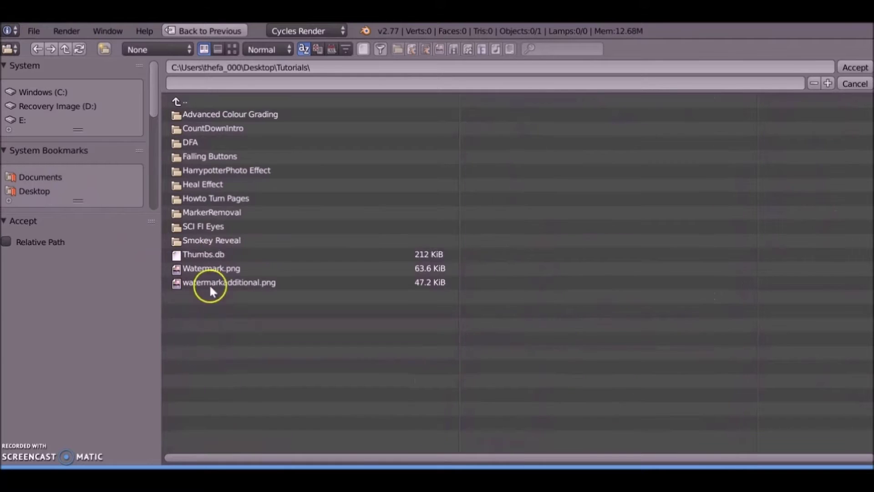
{"action": "left_click", "coordinate": [234, 170]}
{"action": "left_click", "coordinate": [105, 49]}
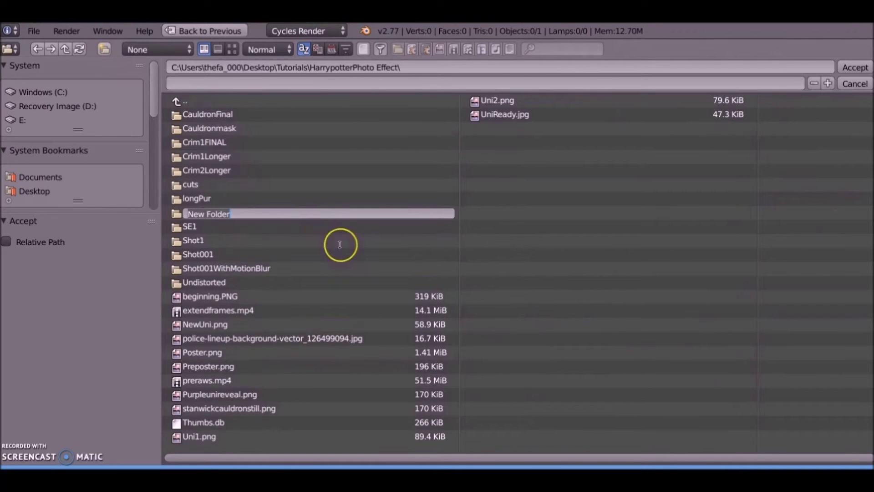
{"action": "type", "text": "CauldronFina"}
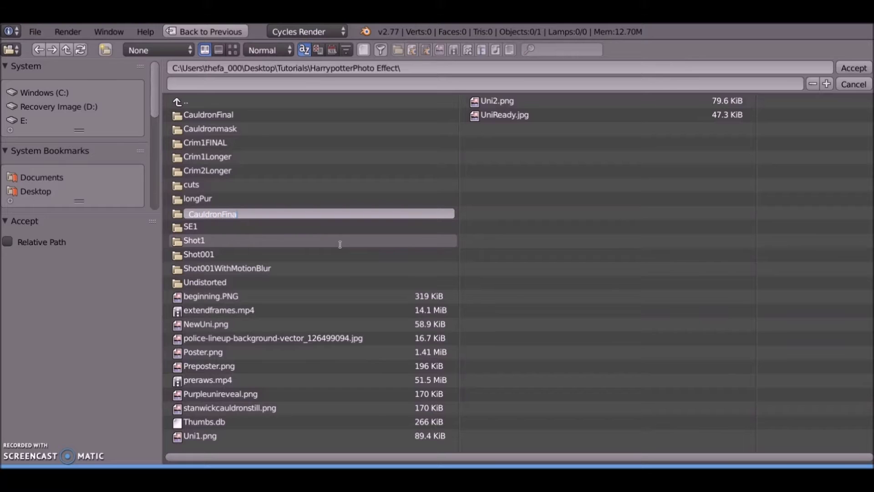
{"action": "key", "text": "Return"}
{"action": "left_click", "coordinate": [250, 115]}
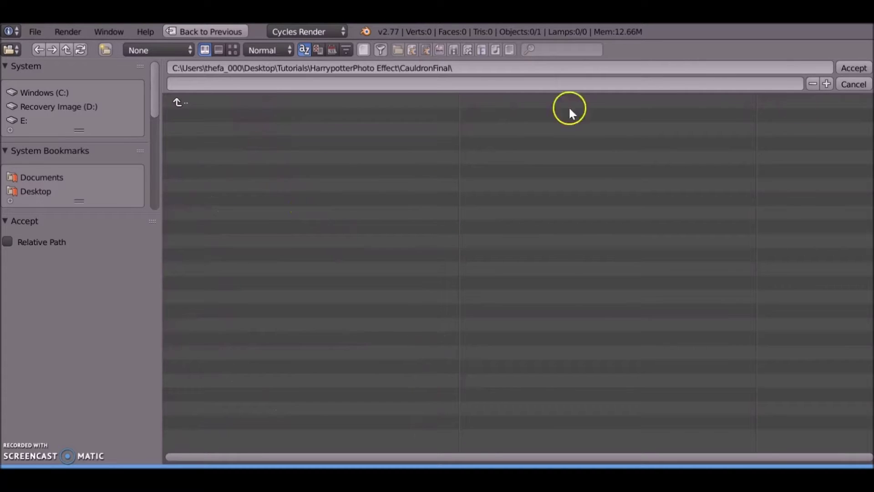
{"action": "left_click", "coordinate": [846, 67]}
Import all frames of the Cauldronmask folder as an image sequence node and place it in the node editor
{"action": "key", "text": "shift+a"}
{"action": "mouse_move", "coordinate": [136, 184]}
{"action": "left_click", "coordinate": [228, 197]}
{"action": "left_click", "coordinate": [36, 191]}
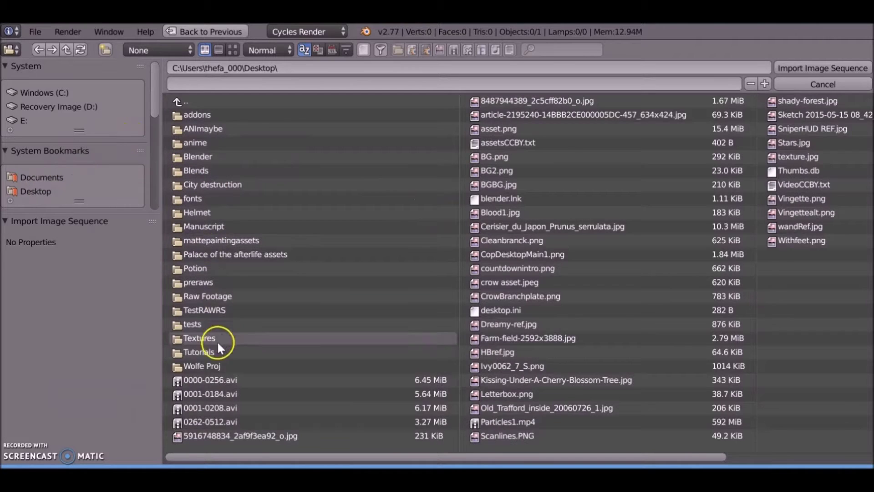
{"action": "left_click", "coordinate": [217, 340]}
{"action": "left_click", "coordinate": [223, 227]}
{"action": "left_click", "coordinate": [217, 130]}
{"action": "left_click", "coordinate": [233, 50]}
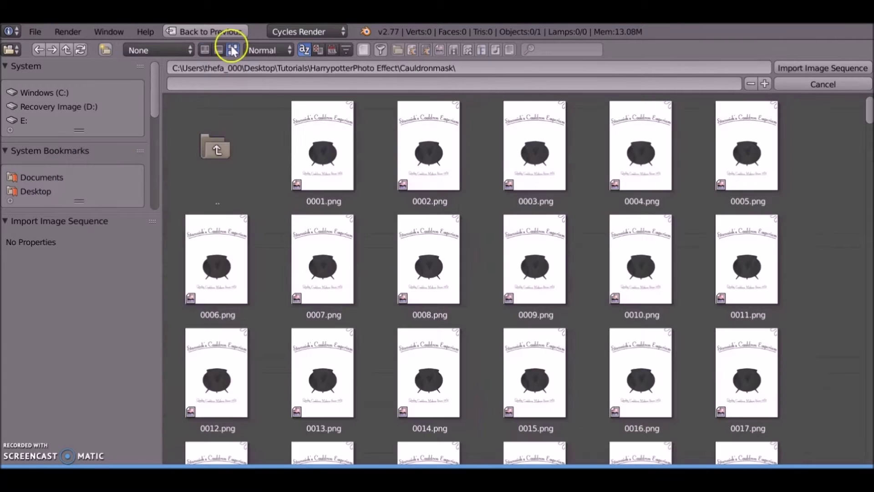
{"action": "key", "text": "a"}
{"action": "left_click", "coordinate": [829, 69]}
{"action": "left_click", "coordinate": [142, 217]}
Duplicate the cauldron sequence node, place the copy above it, and load all frames of the SE1 folder into the copy
{"action": "key", "text": "shift+d"}
{"action": "left_click", "coordinate": [142, 80]}
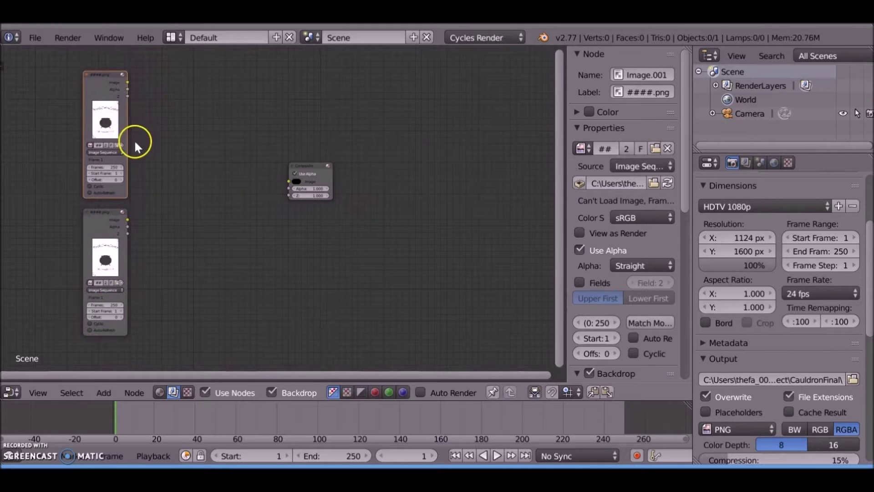
{"action": "middle_click_drag", "start_coordinate": [135, 141], "coordinate": [191, 186]}
{"action": "scroll", "coordinate": [182, 186], "scroll_direction": "up", "scroll_amount": 7}
{"action": "left_click", "coordinate": [110, 178]}
{"action": "left_click", "coordinate": [92, 166]}
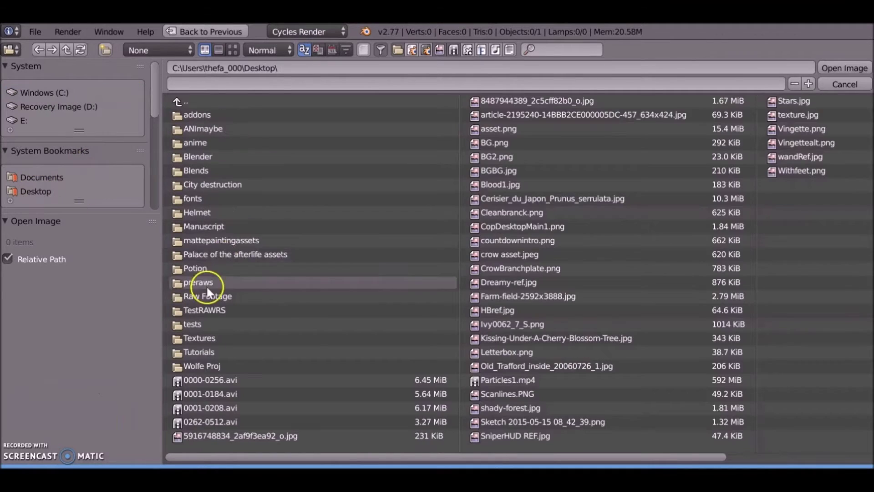
{"action": "left_click", "coordinate": [232, 352]}
{"action": "left_click", "coordinate": [239, 171]}
{"action": "left_click", "coordinate": [229, 185]}
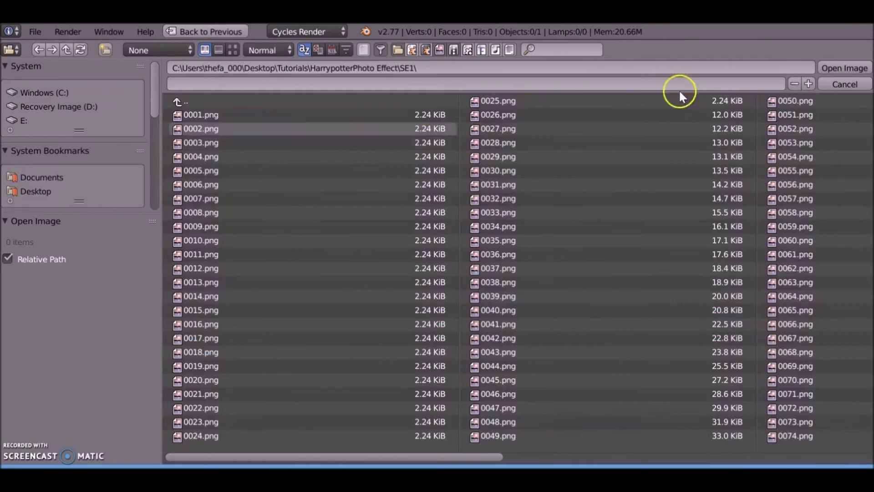
{"action": "key", "text": "a"}
{"action": "left_click", "coordinate": [843, 67]}
Connect the SE1 sequence to a Viewer node placed above the Composite node and go to frame 167
{"action": "left_click", "coordinate": [86, 85], "text": "ctrl+shift"}
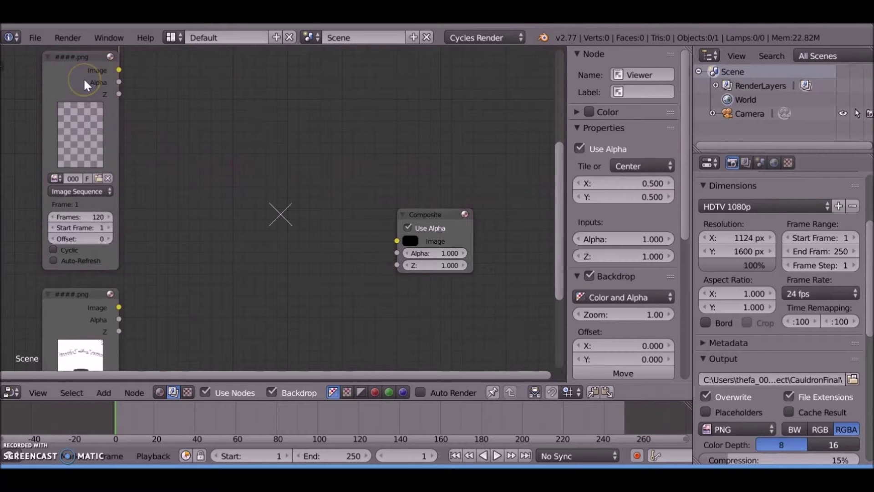
{"action": "key", "text": "g"}
{"action": "left_click", "coordinate": [469, 373]}
{"action": "left_click", "coordinate": [296, 421]}
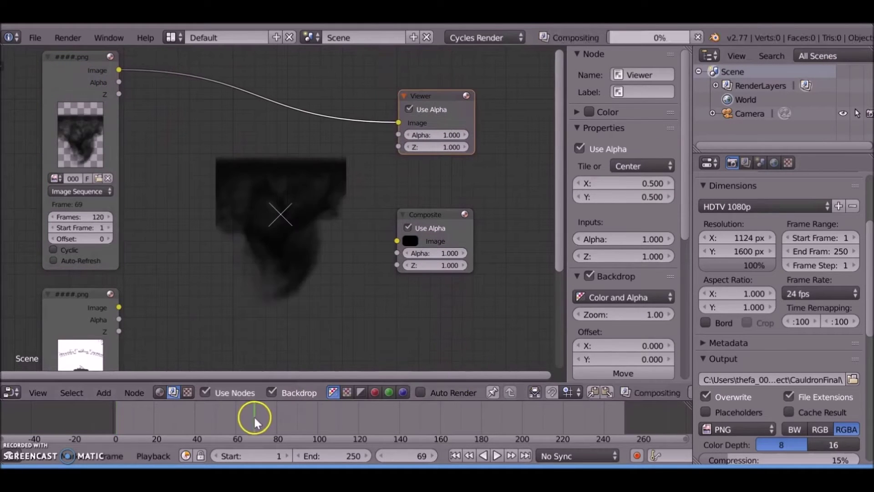
{"action": "left_click_drag", "start_coordinate": [353, 428], "coordinate": [455, 426]}
{"action": "scroll", "coordinate": [357, 337], "scroll_direction": "down", "scroll_amount": 2}
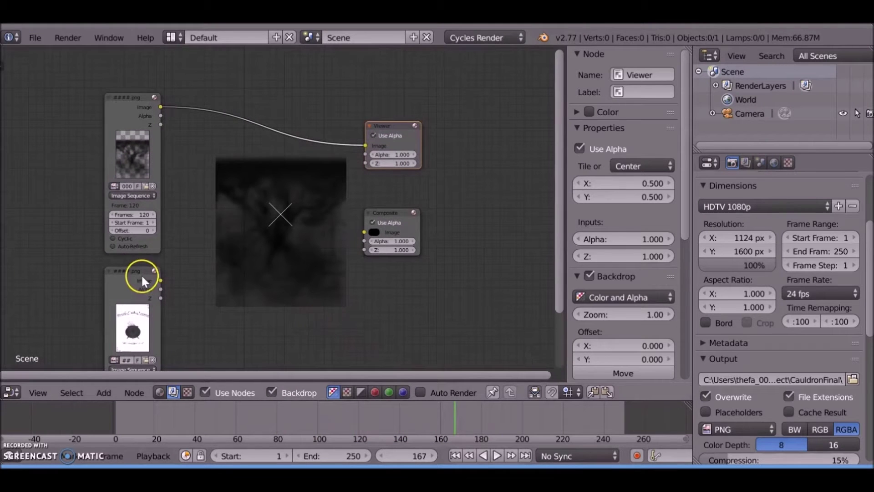
Preview the cauldron sequence, fit the backdrop to the editor, and switch the viewer back to the SE1 sequence
{"action": "left_click", "coordinate": [136, 276], "text": "ctrl+shift"}
{"action": "scroll", "coordinate": [630, 260], "scroll_direction": "down", "scroll_amount": 8}
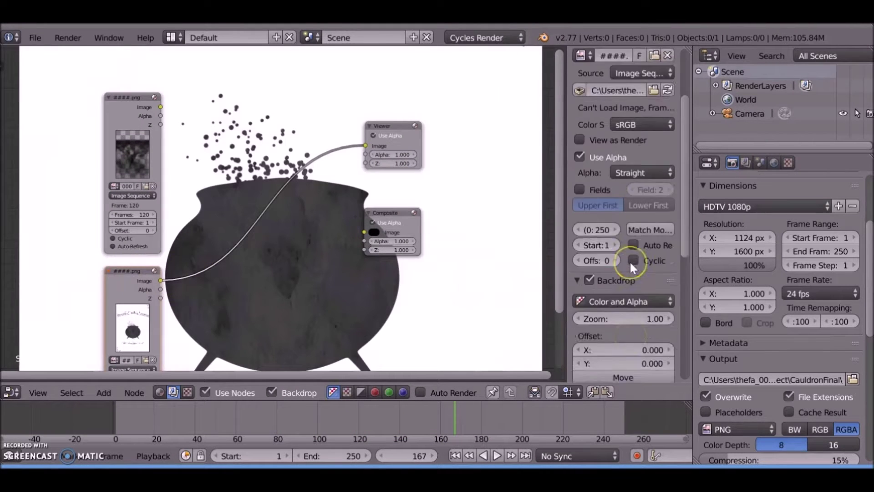
{"action": "left_click", "coordinate": [630, 264]}
{"action": "left_click", "coordinate": [137, 114], "text": "ctrl+shift"}
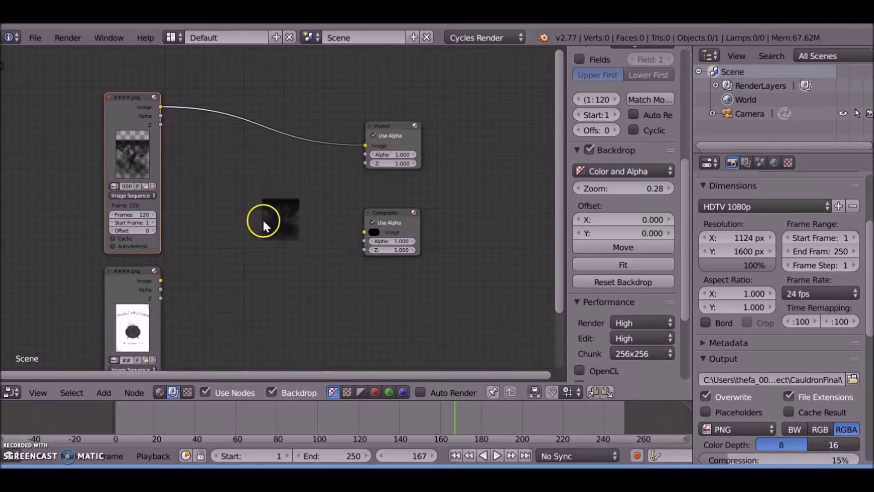
Move the SE1 sequence node away from the Viewer and Composite nodes to make room between them
{"action": "left_click_drag", "start_coordinate": [127, 105], "coordinate": [57, 109]}
{"action": "left_click_drag", "start_coordinate": [398, 127], "coordinate": [510, 125]}
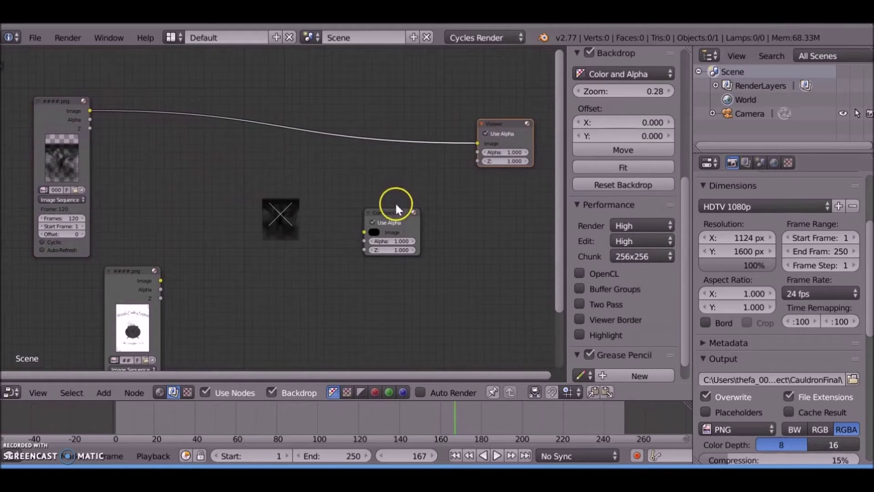
{"action": "left_click_drag", "start_coordinate": [394, 212], "coordinate": [471, 214]}
{"action": "left_click", "coordinate": [470, 212]}
Insert a Scale node between the SE1 sequence and the Viewer and set it to Render Size
{"action": "key", "text": "shift+a"}
{"action": "mouse_move", "coordinate": [185, 343]}
{"action": "left_click", "coordinate": [273, 162]}
{"action": "left_click", "coordinate": [135, 94]}
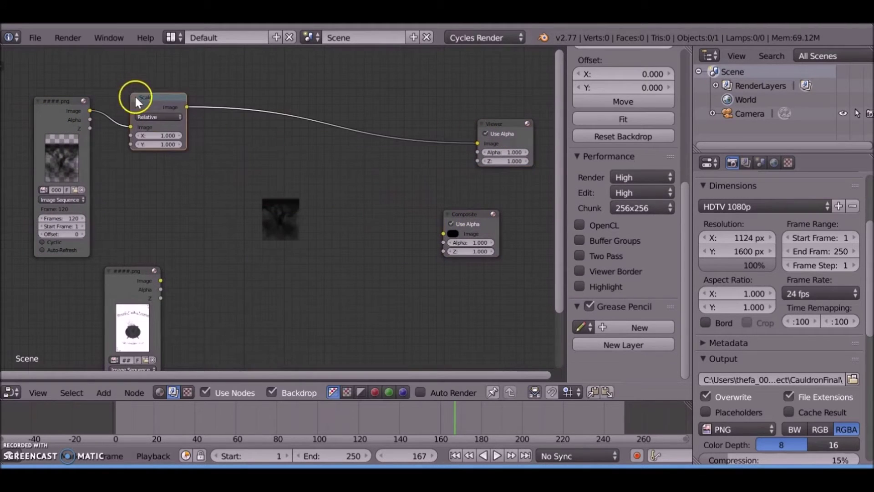
{"action": "scroll", "coordinate": [225, 132], "scroll_direction": "up", "scroll_amount": 5}
{"action": "middle_click_drag", "start_coordinate": [105, 106], "coordinate": [188, 149]}
{"action": "left_click", "coordinate": [189, 150]}
{"action": "left_click", "coordinate": [204, 104]}
Duplicate the Scale node onto the link after the first one and collapse the first Scale node
{"action": "left_click_drag", "start_coordinate": [204, 123], "coordinate": [159, 129]}
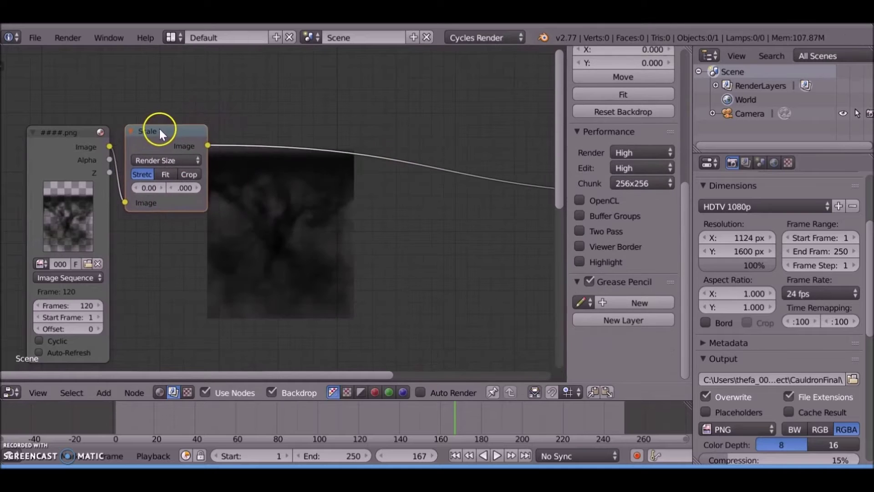
{"action": "key", "text": "shift+d"}
{"action": "left_click", "coordinate": [252, 130]}
{"action": "left_click", "coordinate": [131, 131]}
{"action": "scroll", "coordinate": [312, 176], "scroll_direction": "down", "scroll_amount": 3}
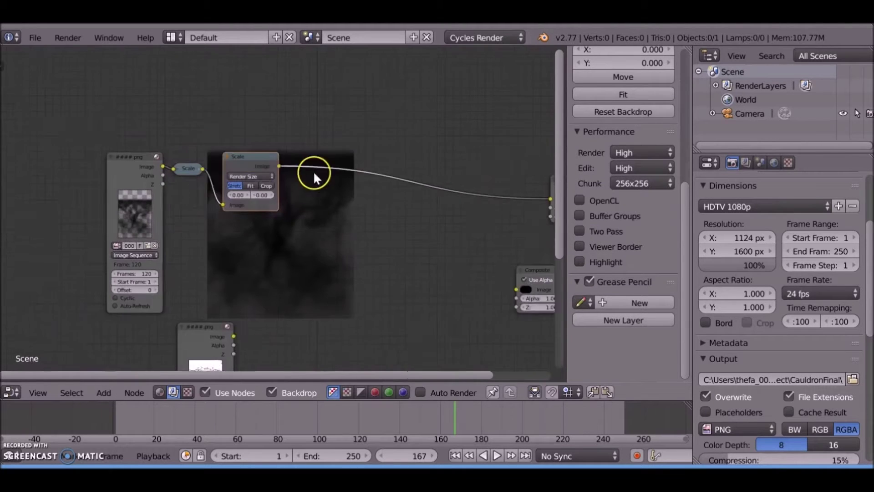
Insert a Blur node between the second Scale node and the Viewer
{"action": "key", "text": "shift+a"}
{"action": "mouse_move", "coordinate": [218, 128]}
{"action": "left_click", "coordinate": [273, 128]}
{"action": "left_click", "coordinate": [253, 126]}
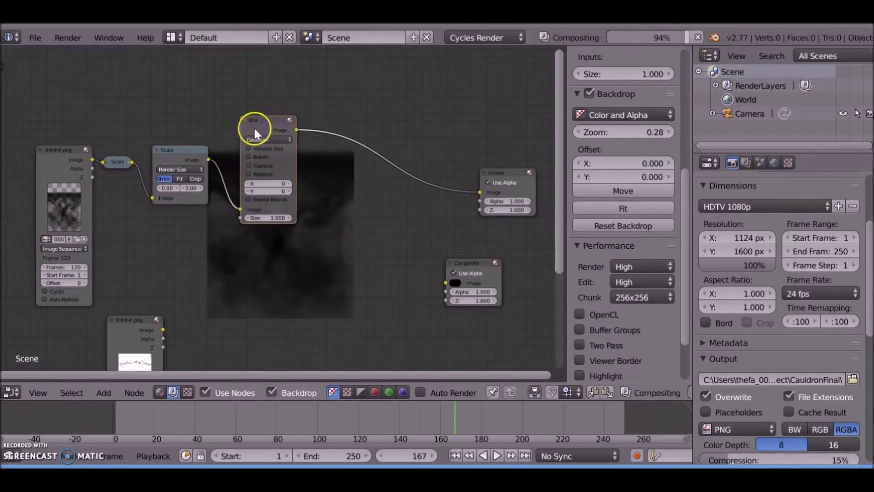
Set the Blur node to Fast Gaussian with relative X and Y sizes of 0.3%, and collapse the node
{"action": "scroll", "coordinate": [255, 127], "scroll_direction": "up", "scroll_amount": 2}
{"action": "left_click", "coordinate": [258, 108]}
{"action": "left_click", "coordinate": [258, 186]}
{"action": "left_click", "coordinate": [256, 133]}
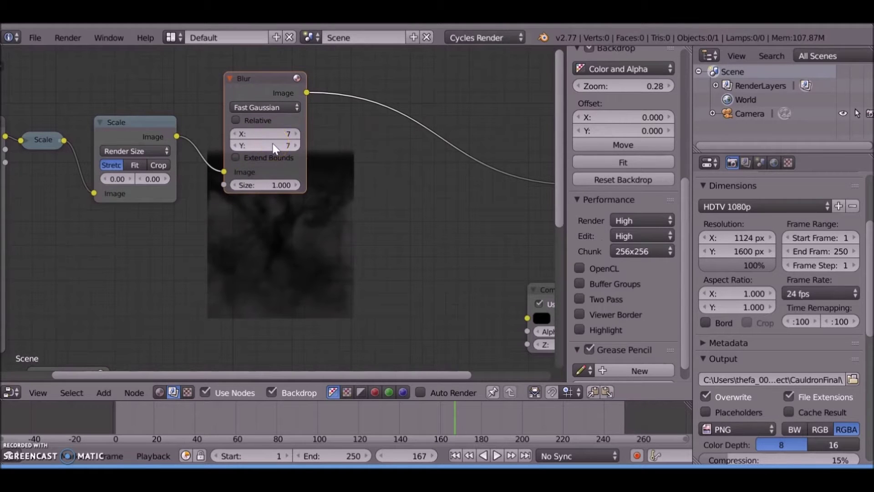
{"action": "left_click", "coordinate": [235, 120]}
{"action": "left_click", "coordinate": [254, 158]}
{"action": "type", "text": ".3"}
{"action": "key", "text": "Return"}
{"action": "middle_click_drag", "start_coordinate": [269, 172], "coordinate": [168, 187]}
{"action": "middle_click_drag", "start_coordinate": [201, 154], "coordinate": [285, 175]}
{"action": "scroll", "coordinate": [285, 175], "scroll_direction": "up", "scroll_amount": 1}
{"action": "scroll", "coordinate": [246, 146], "scroll_direction": "down", "scroll_amount": 2}
{"action": "left_click", "coordinate": [212, 118]}
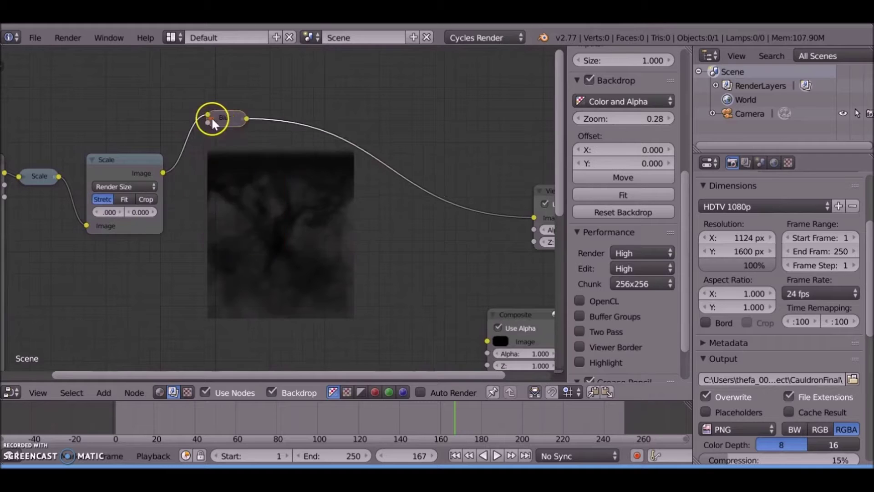
Insert a Mix node after the Blur node and link the cauldron sequence's image output to its Fac input
{"action": "key", "text": "shift+a"}
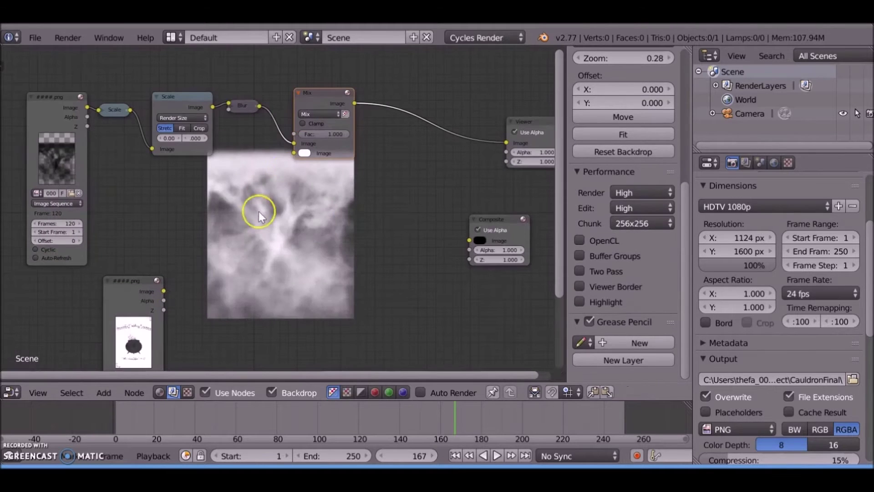
{"action": "left_click_drag", "start_coordinate": [276, 133], "coordinate": [294, 134]}
{"action": "middle_click_drag", "start_coordinate": [257, 147], "coordinate": [199, 113]}
{"action": "middle_click_drag", "start_coordinate": [278, 182], "coordinate": [312, 251]}
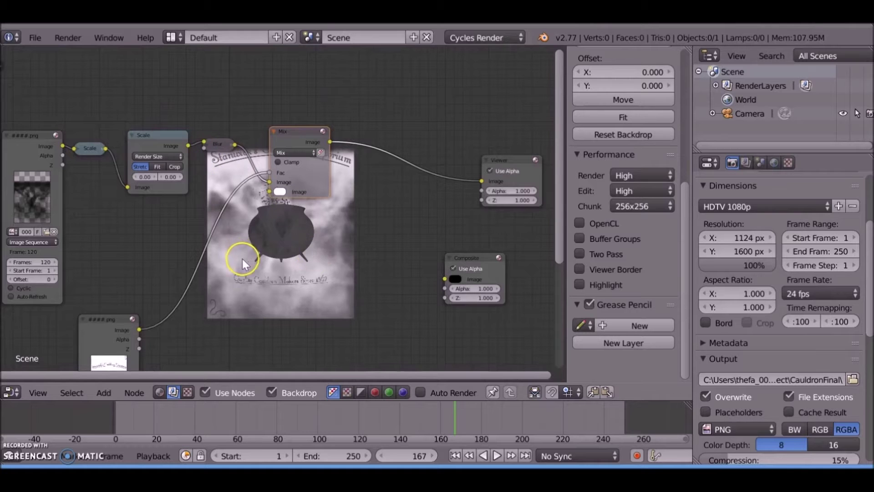
Insert an Alpha Over node between the Mix node and the Viewer, and add an Image input node below
{"action": "key", "text": "shift+a"}
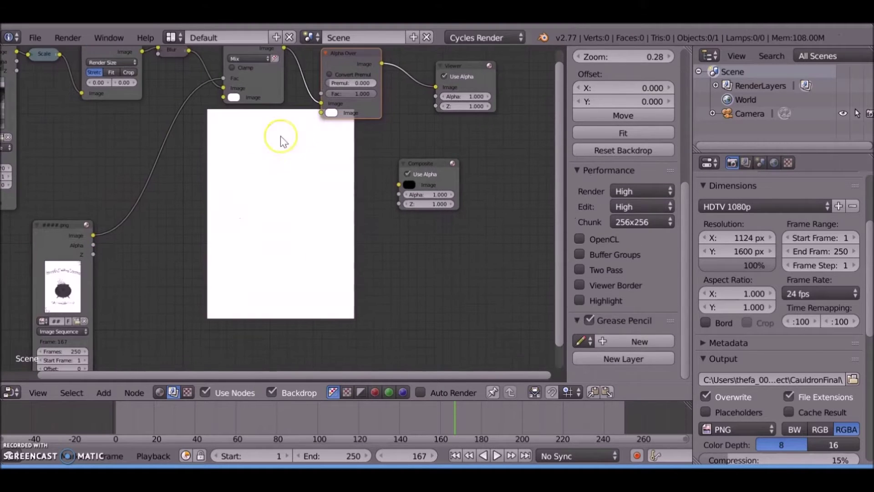
{"action": "key", "text": "shift+a"}
{"action": "mouse_move", "coordinate": [181, 196]}
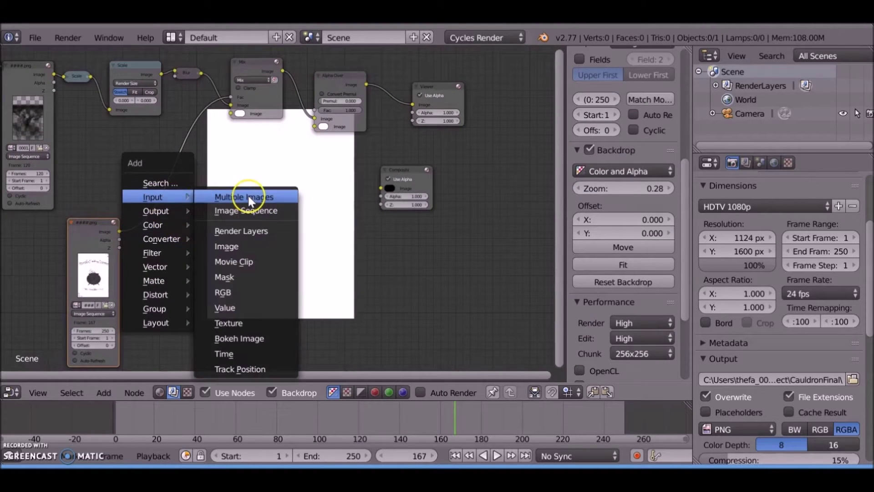
{"action": "left_click", "coordinate": [253, 246]}
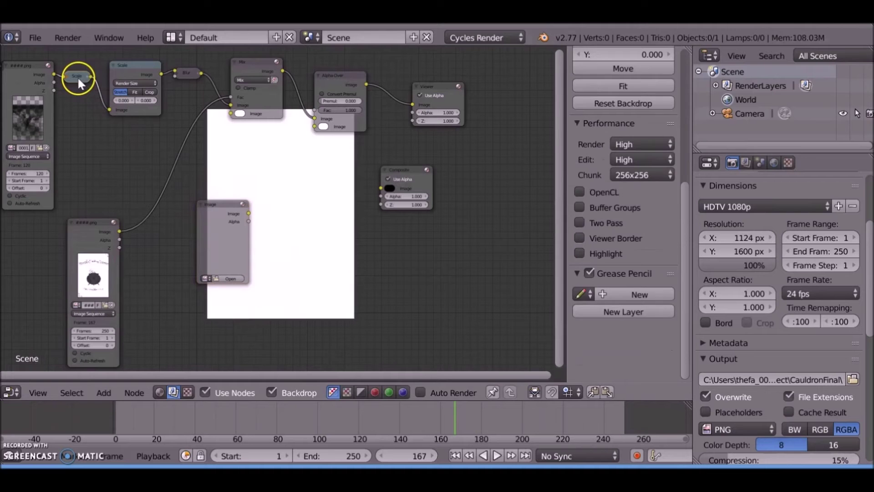
{"action": "left_click", "coordinate": [252, 219]}
Load the paper texture image from the Desktop folders into the new Image node
{"action": "left_click", "coordinate": [230, 278]}
{"action": "left_click", "coordinate": [220, 231]}
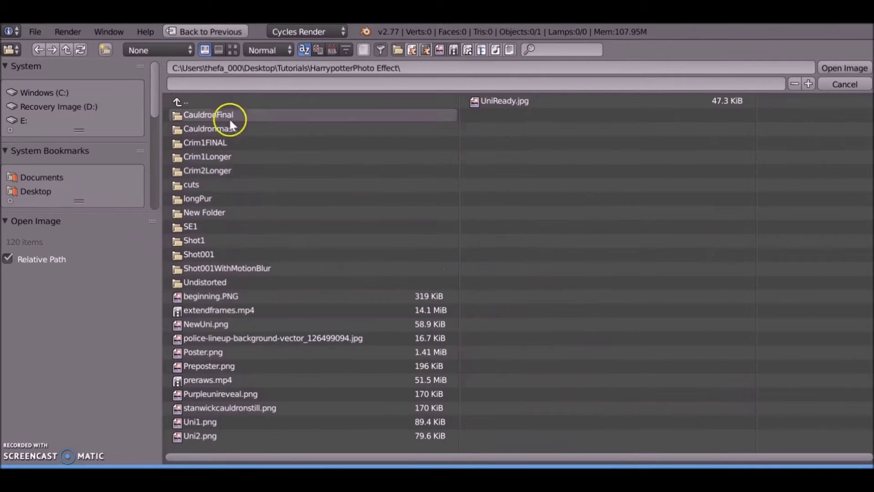
{"action": "left_click", "coordinate": [35, 191]}
{"action": "left_click", "coordinate": [209, 350]}
{"action": "left_click", "coordinate": [194, 392]}
{"action": "left_click", "coordinate": [232, 49]}
{"action": "scroll", "coordinate": [645, 350], "scroll_direction": "down", "scroll_amount": 3}
{"action": "double_click", "coordinate": [747, 394]}
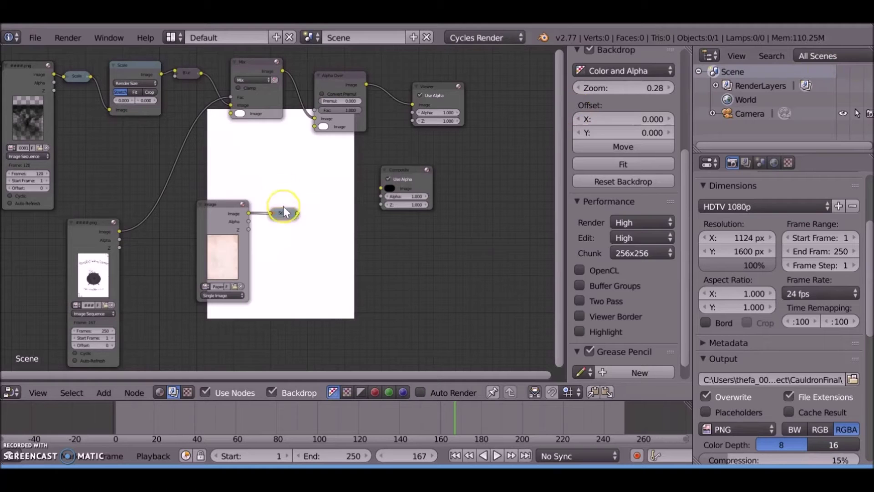
Duplicate the collapsed Scale node on the paper image and chain the copy after it
{"action": "key", "text": "shift+d"}
{"action": "left_click", "coordinate": [353, 218]}
{"action": "left_click", "coordinate": [275, 213]}
{"action": "left_click_drag", "start_coordinate": [364, 220], "coordinate": [290, 242]}
Space out the Viewer, Composite and Alpha Over nodes, and link the paper's second Scale output to Alpha Over's second image input
{"action": "scroll", "coordinate": [308, 205], "scroll_direction": "down", "scroll_amount": 3}
{"action": "middle_click_drag", "start_coordinate": [308, 205], "coordinate": [233, 206]}
{"action": "left_click_drag", "start_coordinate": [333, 116], "coordinate": [508, 84]}
{"action": "left_click_drag", "start_coordinate": [315, 182], "coordinate": [517, 126]}
{"action": "scroll", "coordinate": [372, 140], "scroll_direction": "up", "scroll_amount": 4}
{"action": "left_click_drag", "start_coordinate": [250, 70], "coordinate": [320, 68]}
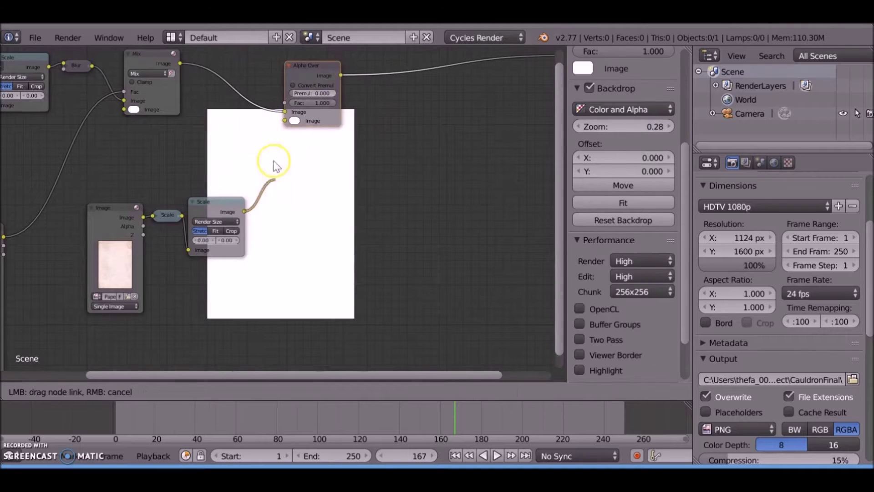
{"action": "left_click_drag", "start_coordinate": [275, 198], "coordinate": [285, 121]}
{"action": "scroll", "coordinate": [305, 189], "scroll_direction": "up", "scroll_amount": 1}
Switch the paper's second Scale node to Relative and set its X and Y to 1.2
{"action": "left_click", "coordinate": [198, 184]}
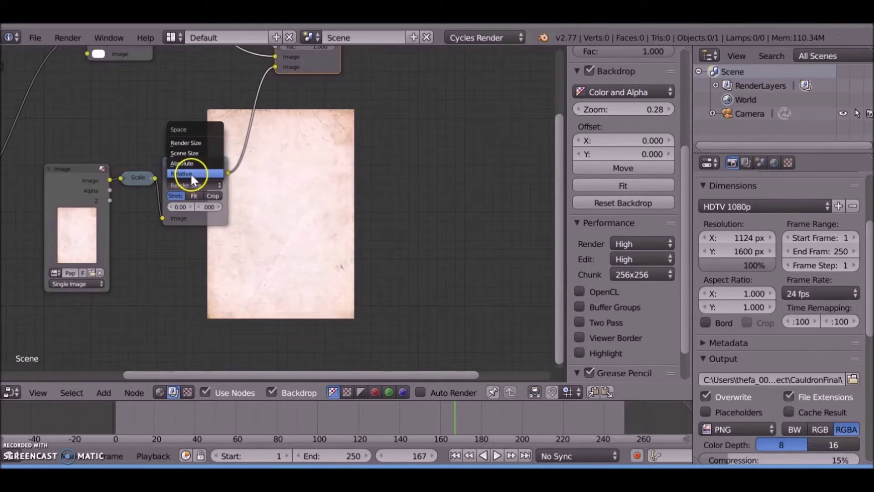
{"action": "left_click", "coordinate": [190, 173]}
{"action": "middle_click_drag", "start_coordinate": [354, 133], "coordinate": [357, 196]}
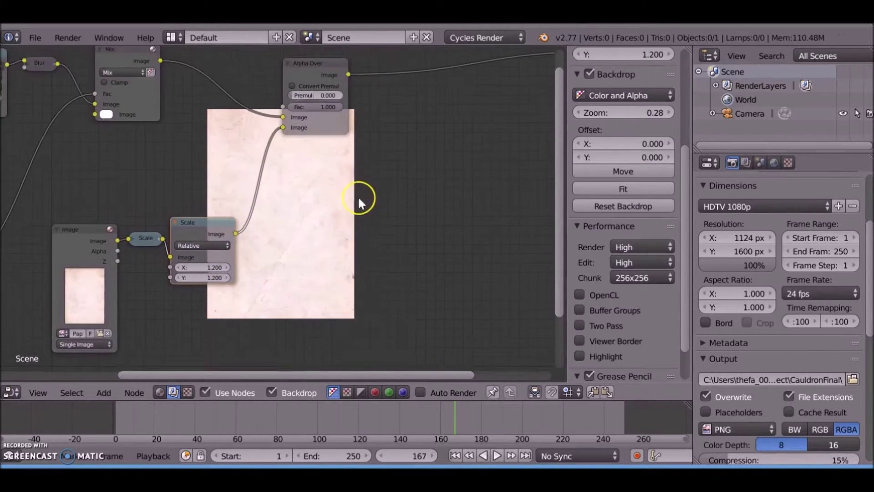
{"action": "scroll", "coordinate": [273, 205], "scroll_direction": "down", "scroll_amount": 3}
Collapse the remaining expanded Scale nodes and move the Blur node next to the SE1 branch's Scale node
{"action": "left_click", "coordinate": [196, 218]}
{"action": "left_click_drag", "start_coordinate": [203, 219], "coordinate": [204, 231]}
{"action": "left_click", "coordinate": [14, 83]}
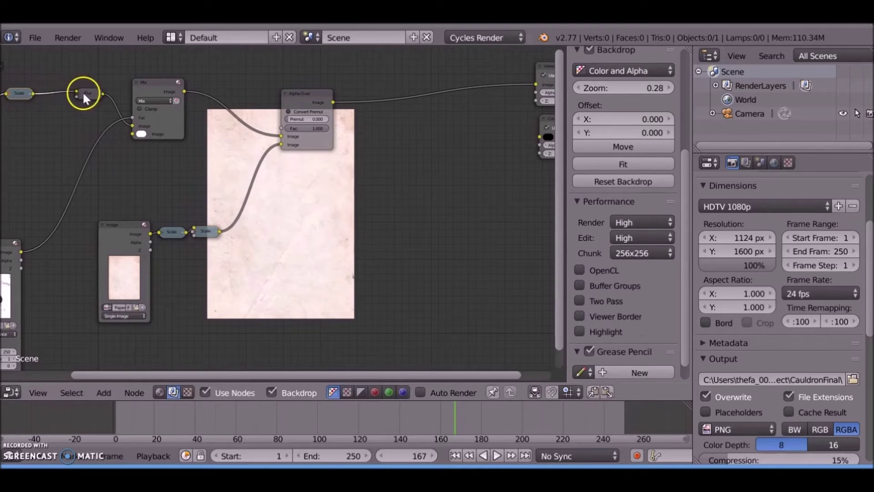
{"action": "left_click_drag", "start_coordinate": [82, 94], "coordinate": [48, 96]}
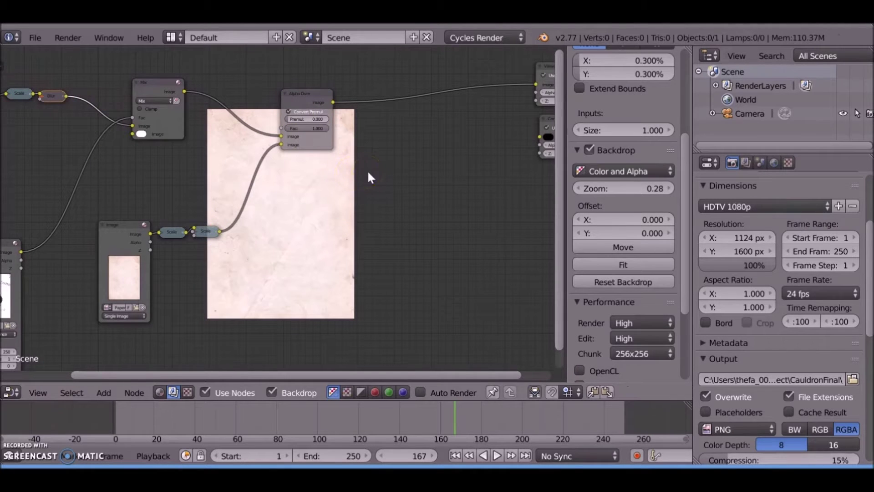
At frame 76, enable Convert Premul on the Alpha Over node and swap its image inputs so the Mix output lies over the paper
{"action": "middle_click_drag", "start_coordinate": [291, 191], "coordinate": [337, 181]}
{"action": "left_click", "coordinate": [411, 416]}
{"action": "middle_click_drag", "start_coordinate": [374, 316], "coordinate": [341, 265]}
{"action": "left_click", "coordinate": [268, 418]}
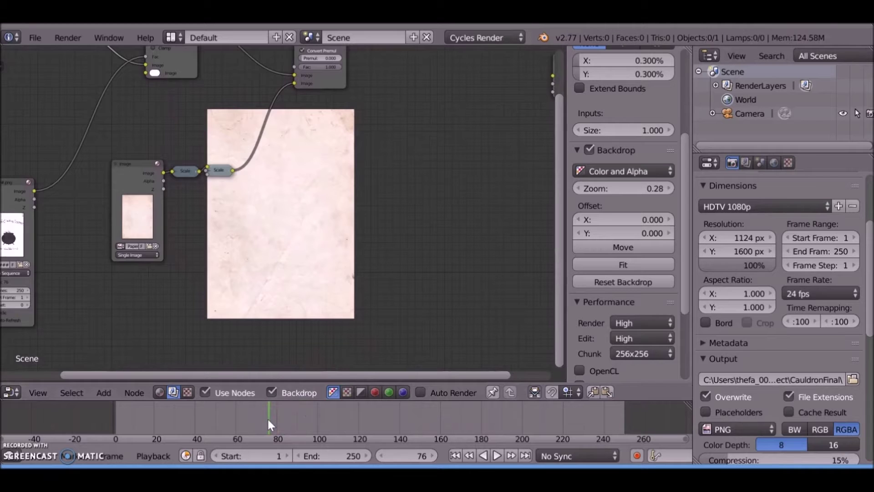
{"action": "middle_click_drag", "start_coordinate": [301, 140], "coordinate": [299, 208]}
{"action": "left_click_drag", "start_coordinate": [292, 151], "coordinate": [294, 143]}
{"action": "middle_click_drag", "start_coordinate": [301, 263], "coordinate": [277, 193]}
Set the Mix node's second colour by sampling the paper texture in the backdrop with the eyedropper
{"action": "middle_click_drag", "start_coordinate": [135, 128], "coordinate": [220, 201]}
{"action": "left_click", "coordinate": [215, 142]}
{"action": "left_click", "coordinate": [269, 108]}
{"action": "left_click", "coordinate": [309, 111]}
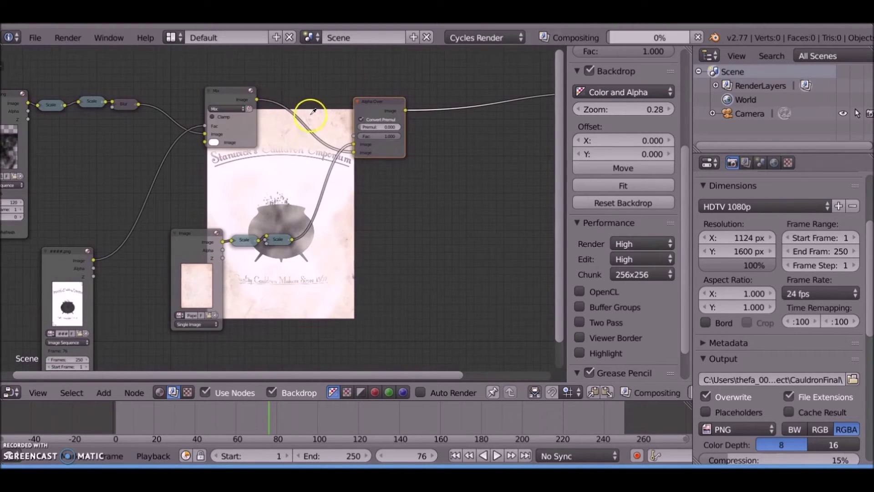
Adjust the Mix node's second colour with the colour wheel and brightness to a bright, pale pinkish cream matching the paper
{"action": "middle_click_drag", "start_coordinate": [325, 210], "coordinate": [272, 196]}
{"action": "left_click", "coordinate": [160, 128]}
{"action": "left_click", "coordinate": [218, 157]}
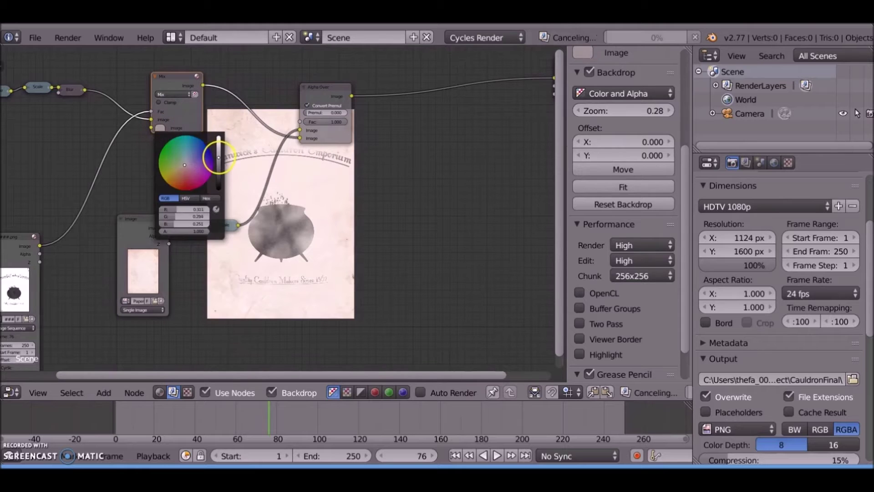
{"action": "left_click", "coordinate": [162, 128]}
{"action": "left_click", "coordinate": [219, 145]}
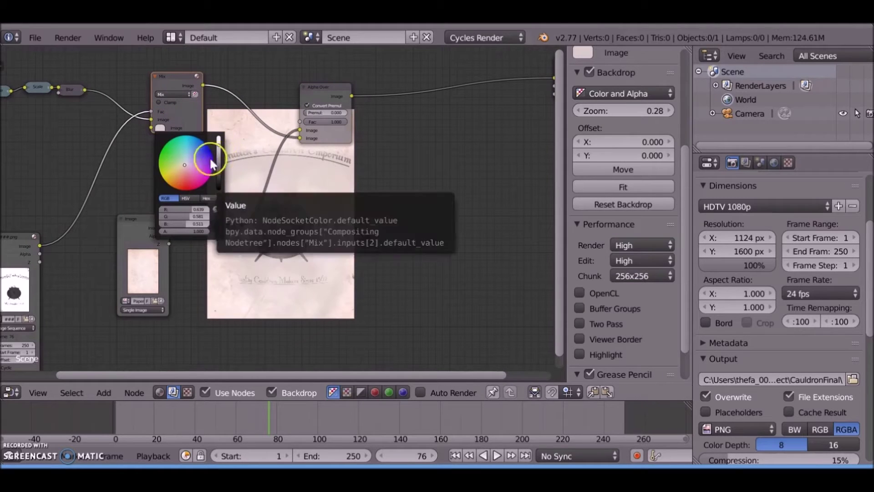
{"action": "left_click", "coordinate": [219, 140]}
{"action": "left_click_drag", "start_coordinate": [191, 152], "coordinate": [183, 168]}
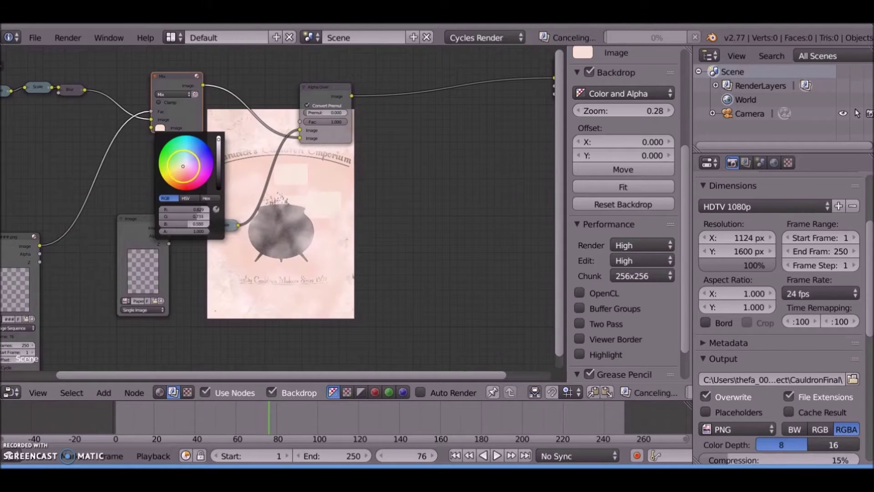
Set the Alpha Over node's Fac to 0.78
{"action": "middle_click_drag", "start_coordinate": [322, 211], "coordinate": [203, 250]}
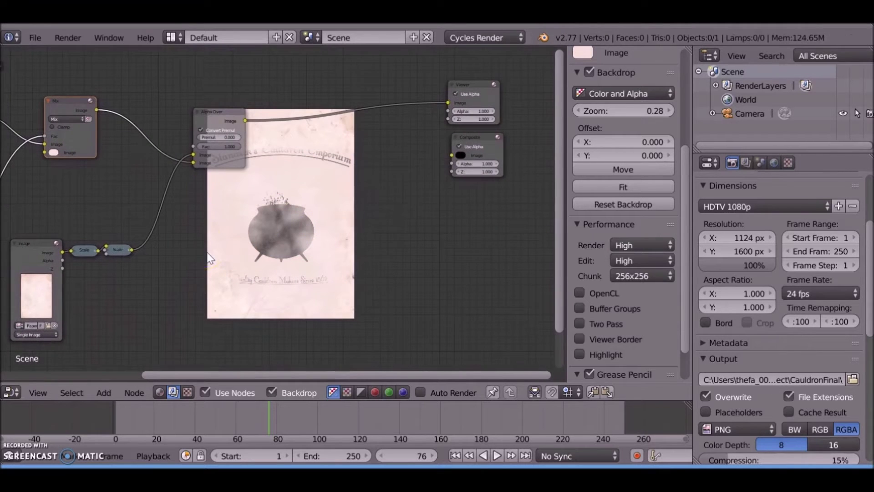
{"action": "scroll", "coordinate": [262, 234], "scroll_direction": "up", "scroll_amount": 3}
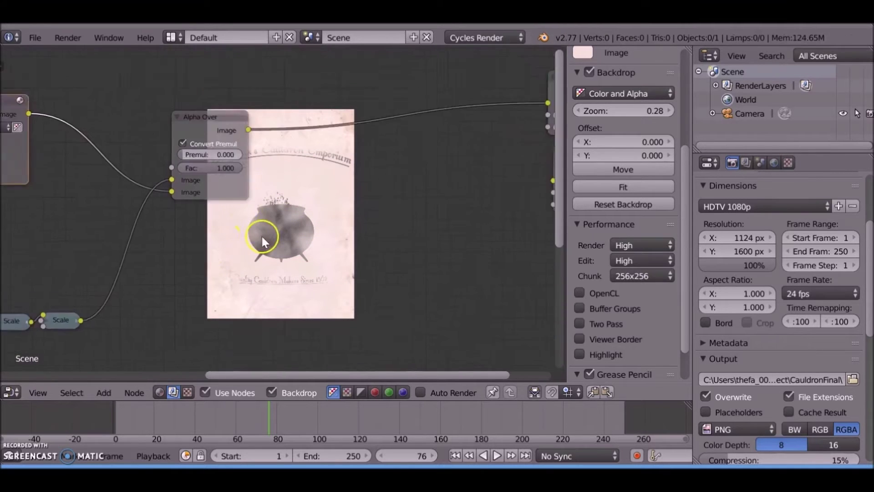
{"action": "left_click", "coordinate": [218, 156]}
{"action": "type", "text": ".78"}
{"action": "key", "text": "Return"}
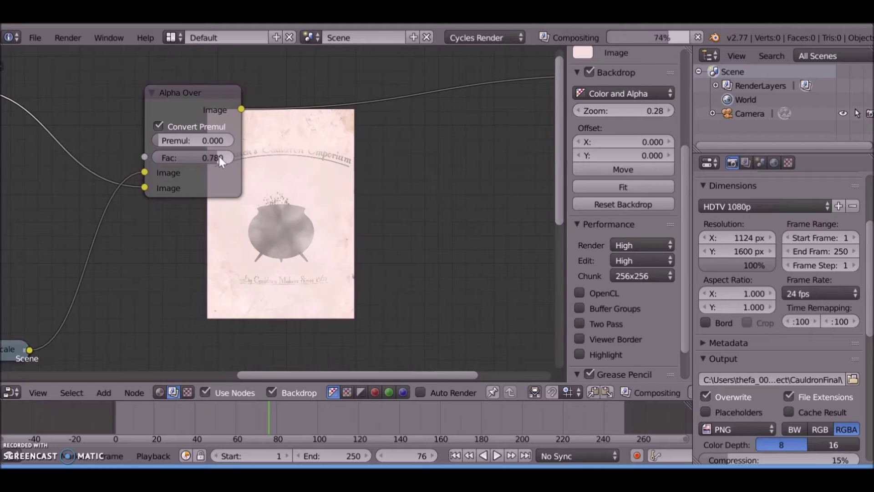
{"action": "scroll", "coordinate": [312, 209], "scroll_direction": "down", "scroll_amount": 3}
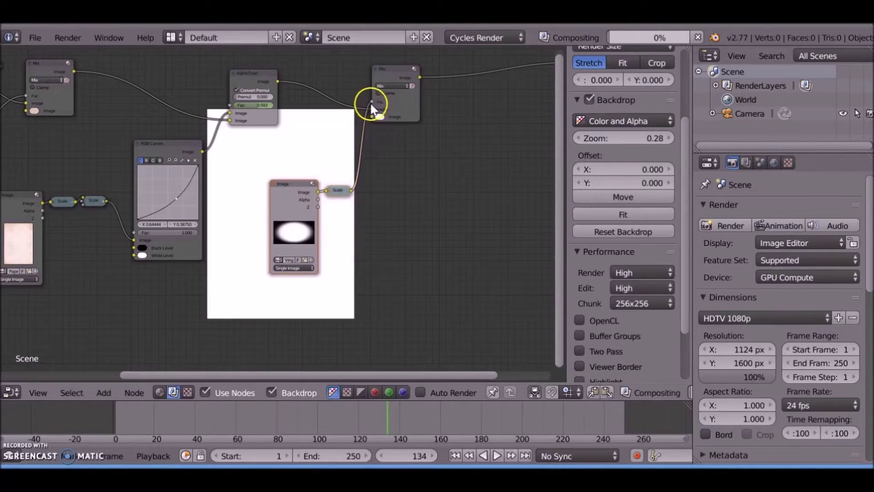
Drive the final Mix node's factor with the vignette image, insert a ColorRamp after its Scale node and lighten the ramp's black stop
{"action": "left_click", "coordinate": [380, 110]}
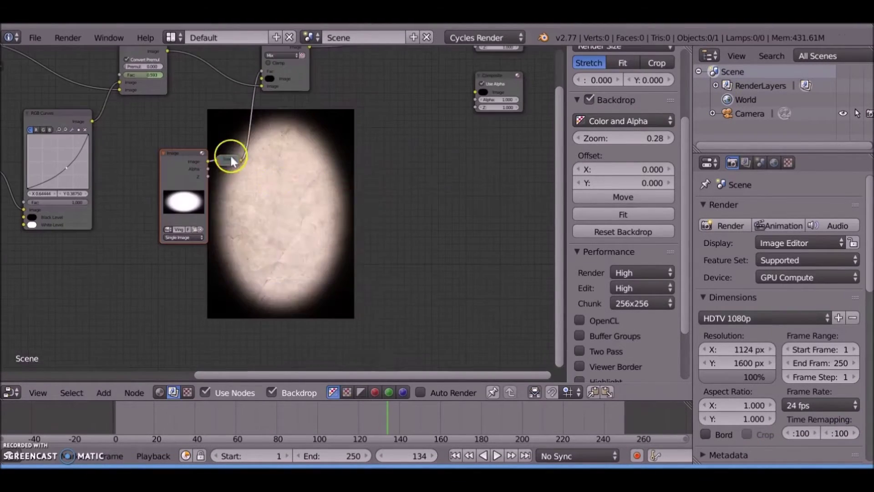
{"action": "key", "text": "shift+a"}
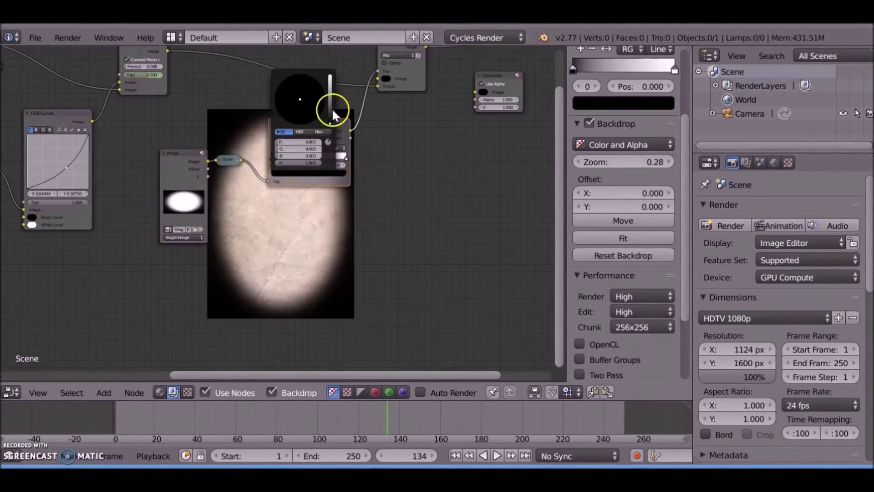
{"action": "left_click_drag", "start_coordinate": [332, 108], "coordinate": [331, 91]}
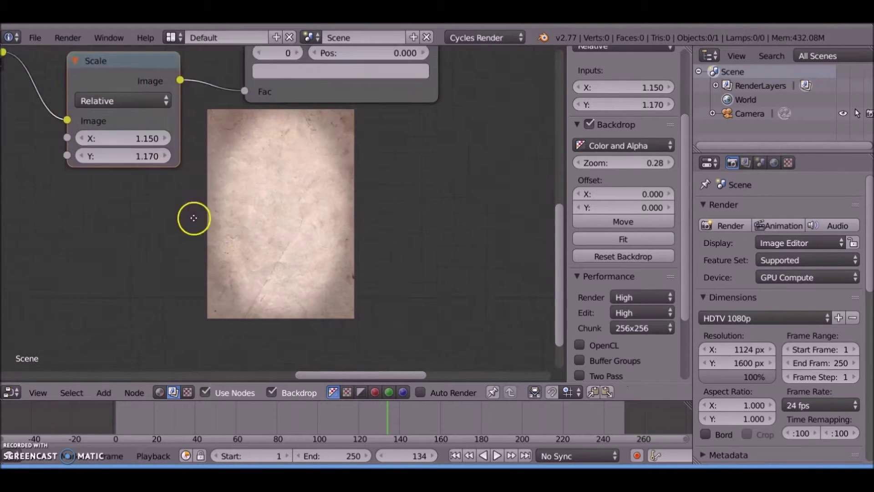
{"action": "scroll", "coordinate": [191, 217], "scroll_direction": "down", "scroll_amount": 6}
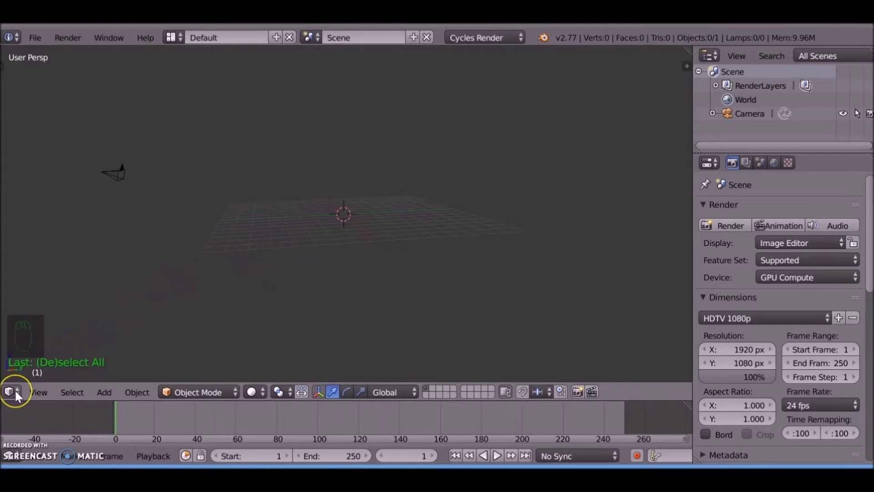
Switch the 3D viewport to the Movie Clip Editor and open the full PNG sequence starting at 0089.png from Tutorials\HarrypotterPhoto Effect\Undistorted
{"action": "left_click", "coordinate": [12, 392]}
{"action": "left_click", "coordinate": [97, 253]}
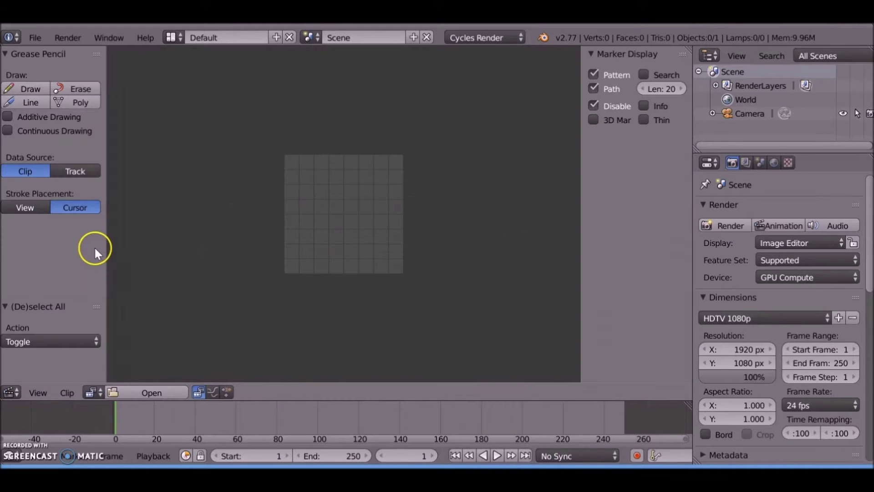
{"action": "left_click", "coordinate": [157, 393]}
{"action": "left_click", "coordinate": [36, 191]}
{"action": "left_click", "coordinate": [196, 401]}
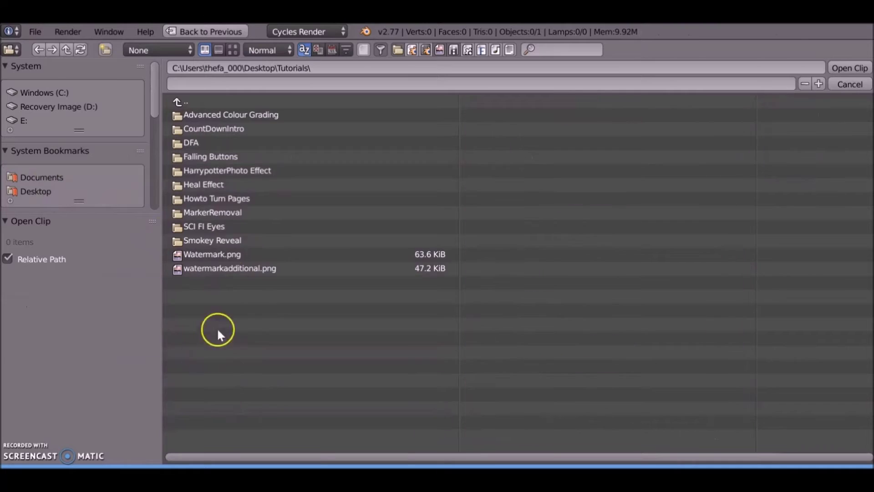
{"action": "left_click", "coordinate": [234, 171]}
{"action": "left_click", "coordinate": [241, 182]}
{"action": "left_click", "coordinate": [217, 116]}
{"action": "key", "text": "a"}
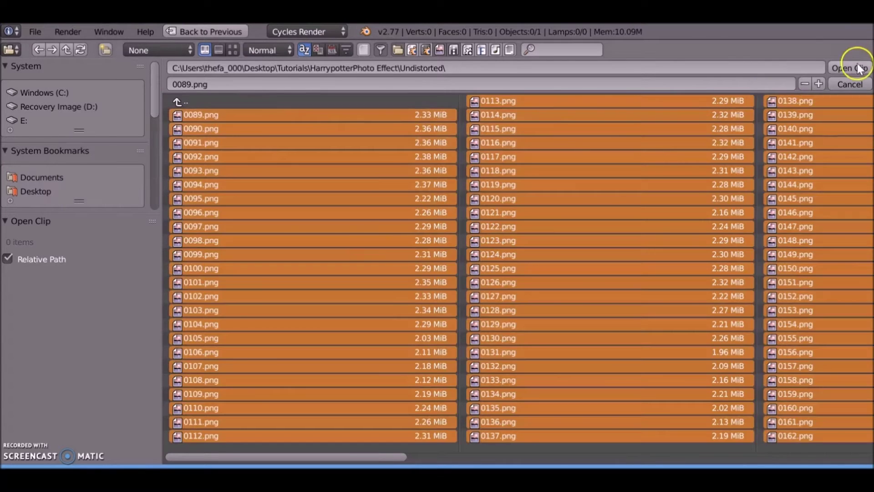
{"action": "left_click", "coordinate": [849, 68]}
{"action": "scroll", "coordinate": [287, 189], "scroll_direction": "down", "scroll_amount": 4}
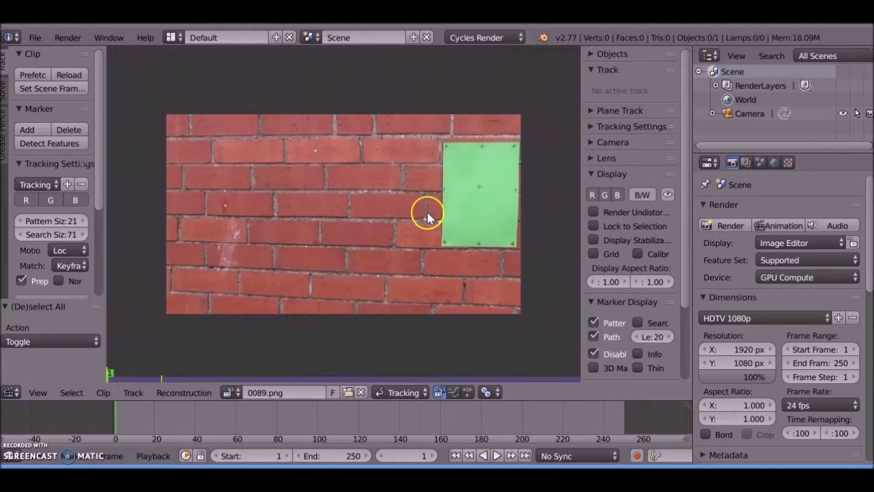
Set the scene's end frame to 158 at the clip's last frame and turn on the display of marker search areas
{"action": "left_click_drag", "start_coordinate": [220, 409], "coordinate": [435, 408]}
{"action": "key", "text": "e"}
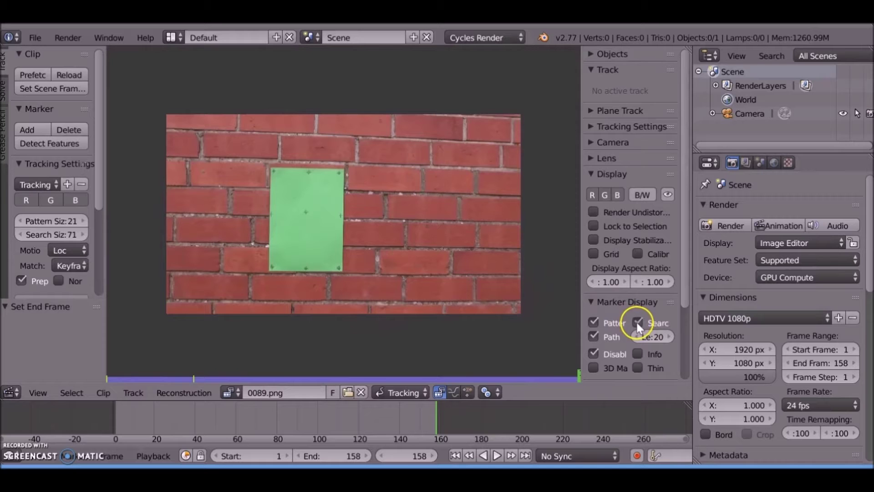
Set the default tracking settings to the LocRot motion model, matching the previous frame, with Normalize enabled
{"action": "left_click_drag", "start_coordinate": [105, 181], "coordinate": [121, 187]}
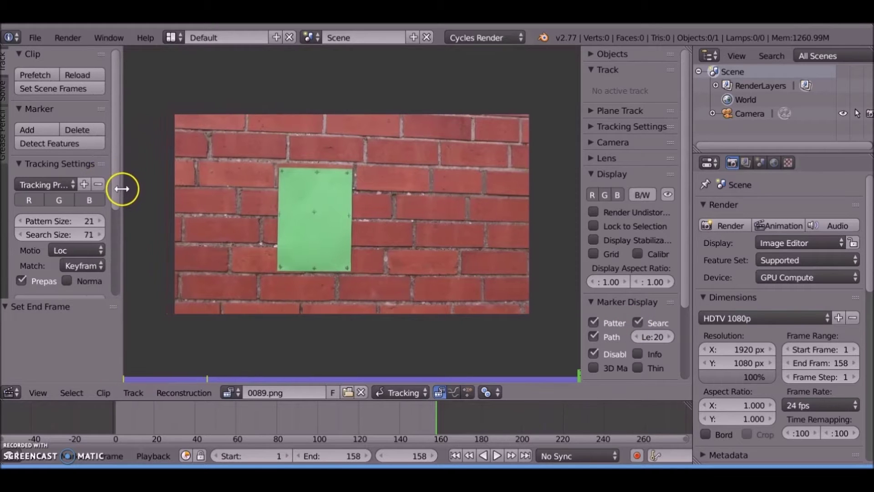
{"action": "scroll", "coordinate": [118, 200], "scroll_direction": "down", "scroll_amount": 3}
{"action": "left_click", "coordinate": [80, 213]}
{"action": "left_click", "coordinate": [86, 136]}
{"action": "left_click", "coordinate": [93, 228]}
{"action": "left_click", "coordinate": [98, 196]}
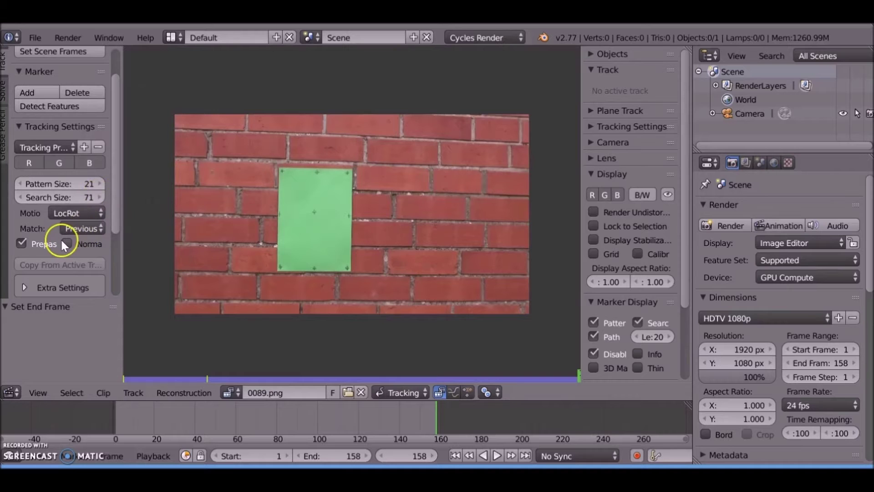
{"action": "left_click_drag", "start_coordinate": [122, 214], "coordinate": [92, 215]}
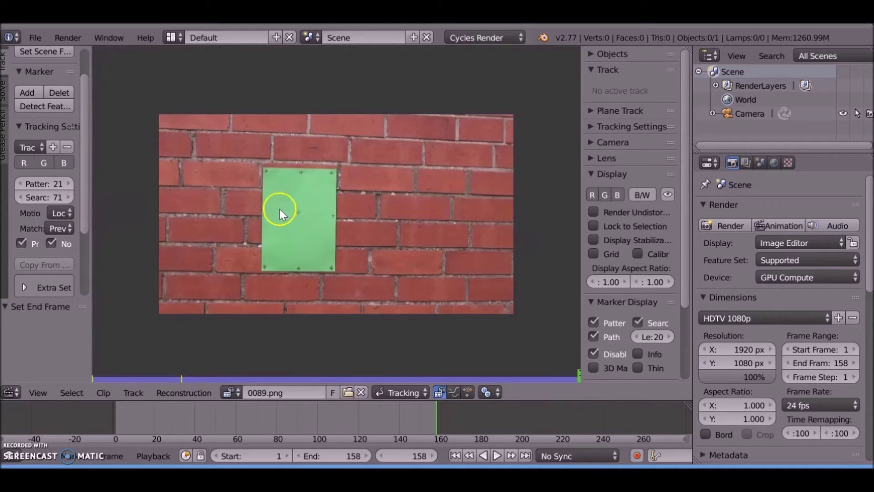
At frame 1, place tracking markers on the green sheet's three upper crosses, with pattern size 33 and search size 120
{"action": "left_click", "coordinate": [455, 455]}
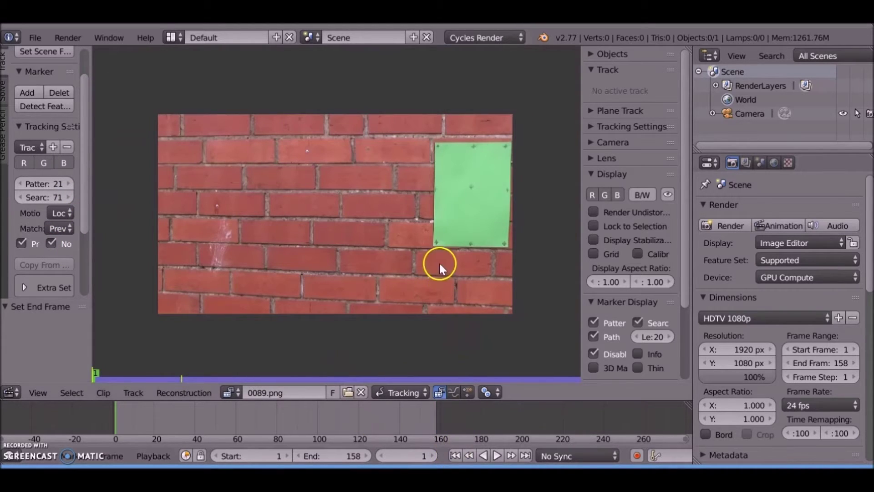
{"action": "middle_click_drag", "start_coordinate": [440, 264], "coordinate": [365, 343]}
{"action": "scroll", "coordinate": [364, 343], "scroll_direction": "up", "scroll_amount": 4}
{"action": "middle_click_drag", "start_coordinate": [413, 320], "coordinate": [263, 207]}
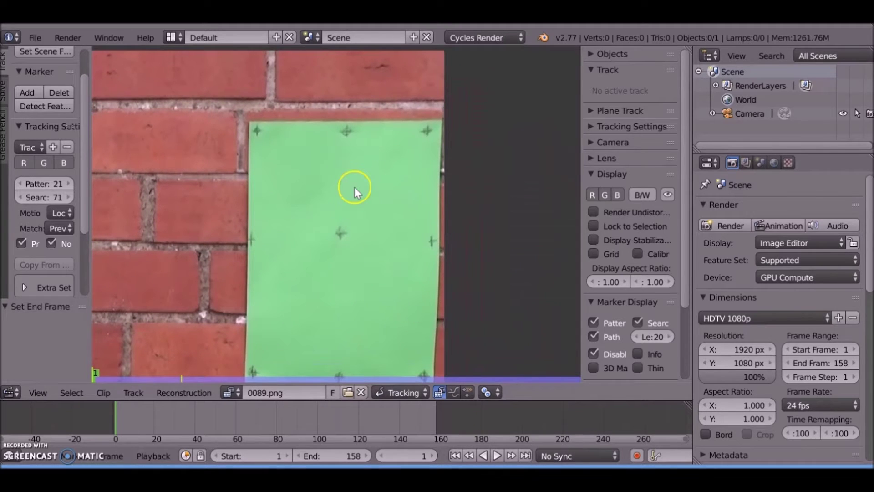
{"action": "left_click", "coordinate": [428, 131], "text": "ctrl"}
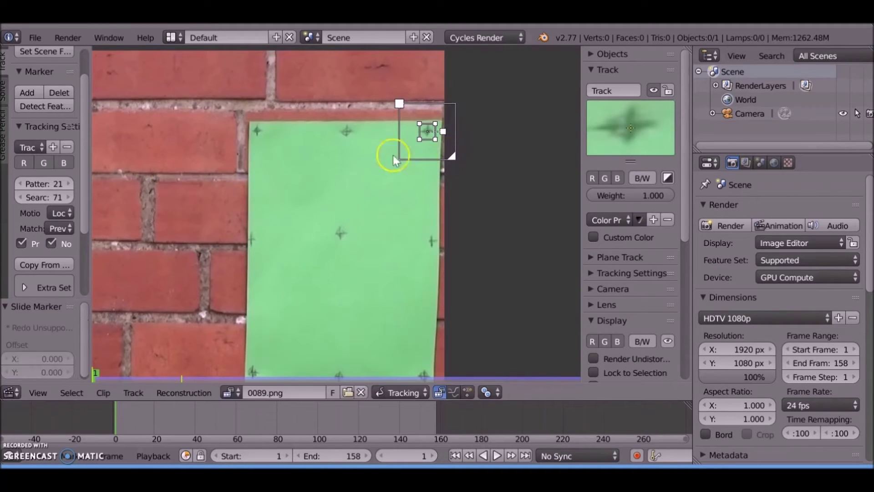
{"action": "left_click", "coordinate": [346, 131], "text": "ctrl"}
{"action": "left_click", "coordinate": [258, 131], "text": "ctrl"}
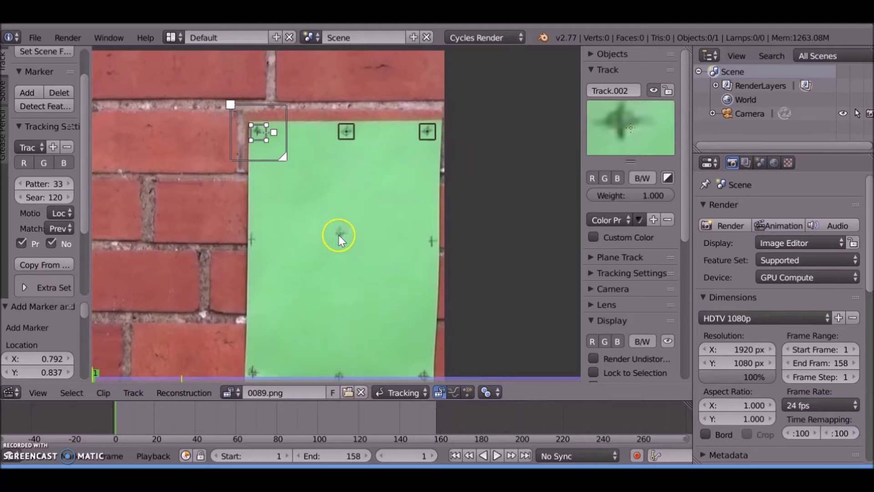
Place tracking markers on the green sheet's centre cross and its three lower crosses
{"action": "middle_click_drag", "start_coordinate": [433, 241], "coordinate": [419, 137]}
{"action": "left_click", "coordinate": [240, 267], "text": "ctrl"}
{"action": "left_click", "coordinate": [411, 270], "text": "ctrl"}
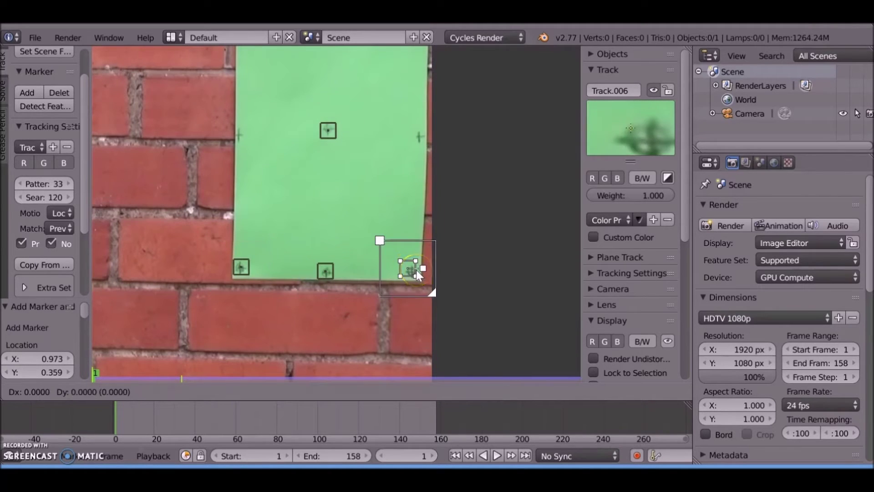
{"action": "left_click", "coordinate": [434, 293]}
Place tracking markers on the two white dots on the brick wall
{"action": "scroll", "coordinate": [344, 210], "scroll_direction": "down", "scroll_amount": 4}
{"action": "middle_click_drag", "start_coordinate": [179, 143], "coordinate": [247, 217]}
{"action": "scroll", "coordinate": [248, 217], "scroll_direction": "up", "scroll_amount": 2}
{"action": "left_click", "coordinate": [248, 216], "text": "ctrl"}
{"action": "scroll", "coordinate": [320, 217], "scroll_direction": "down", "scroll_amount": 2}
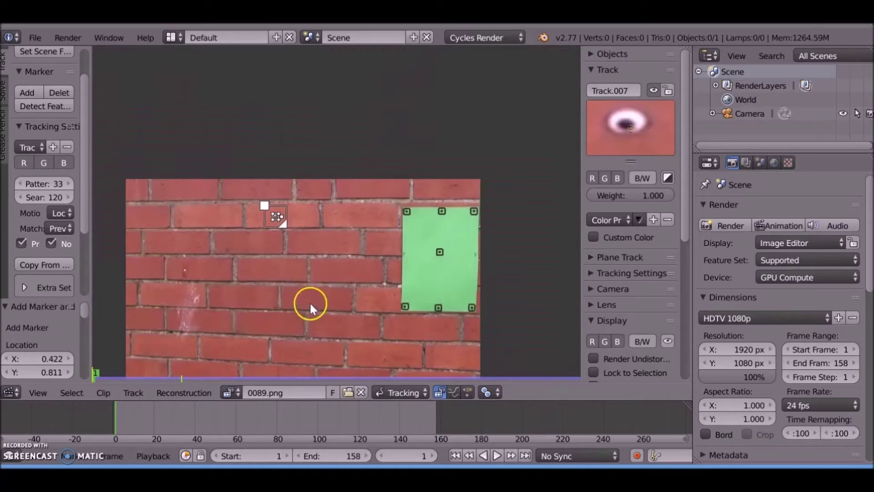
{"action": "middle_click_drag", "start_coordinate": [310, 306], "coordinate": [306, 215]}
{"action": "scroll", "coordinate": [306, 215], "scroll_direction": "up", "scroll_amount": 1}
{"action": "left_click", "coordinate": [148, 171], "text": "ctrl"}
Add tracking markers on light mortar specks in the brick wall just left of the green sheet
{"action": "scroll", "coordinate": [351, 133], "scroll_direction": "up", "scroll_amount": 5}
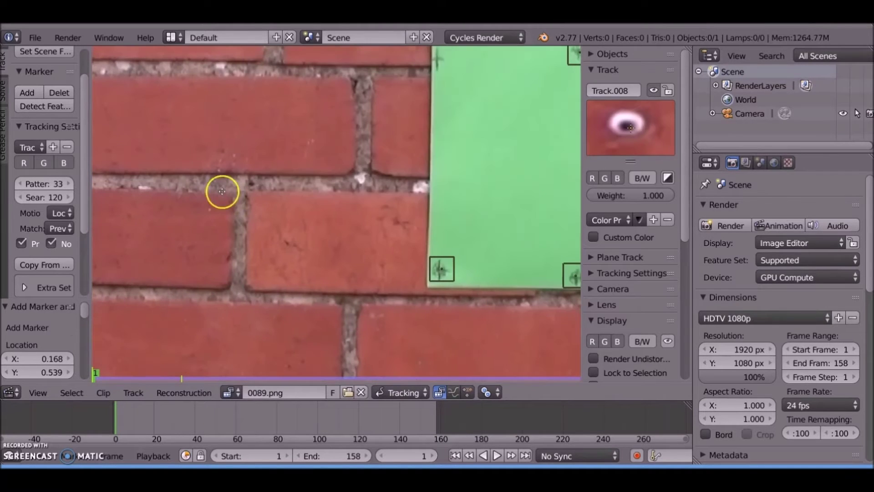
{"action": "key", "text": "g"}
{"action": "left_click", "coordinate": [361, 179]}
{"action": "left_click", "coordinate": [271, 132], "text": "ctrl"}
{"action": "mouse_move", "coordinate": [305, 128]}
{"action": "middle_mouse_down"}
{"action": "mouse_move", "coordinate": [358, 195]}
{"action": "mouse_move", "coordinate": [324, 247]}
{"action": "mouse_move", "coordinate": [508, 104]}
{"action": "middle_mouse_up"}
{"action": "scroll", "coordinate": [298, 131], "scroll_direction": "down", "scroll_amount": 1}
{"action": "scroll", "coordinate": [324, 248], "scroll_direction": "down", "scroll_amount": 2}
{"action": "middle_click_drag", "start_coordinate": [383, 169], "coordinate": [375, 121]}
Add and position three tracking markers on mortar specks across the lower part of the brick wall
{"action": "left_click", "coordinate": [128, 211], "text": "ctrl"}
{"action": "key", "text": "g"}
{"action": "left_click", "coordinate": [142, 210]}
{"action": "left_click", "coordinate": [326, 225], "text": "ctrl"}
{"action": "key", "text": "g"}
{"action": "left_click", "coordinate": [334, 224]}
{"action": "key", "text": "g"}
{"action": "left_click", "coordinate": [397, 179]}
{"action": "scroll", "coordinate": [405, 174], "scroll_direction": "down", "scroll_amount": 2}
Add and position tracking markers on specks in the upper wall between the remaining bricks and the green sheet
{"action": "middle_click_drag", "start_coordinate": [408, 171], "coordinate": [325, 276]}
{"action": "scroll", "coordinate": [332, 219], "scroll_direction": "up", "scroll_amount": 3}
{"action": "left_click", "coordinate": [324, 130], "text": "ctrl"}
{"action": "key", "text": "g"}
{"action": "left_click", "coordinate": [204, 174], "text": "ctrl"}
{"action": "key", "text": "g"}
{"action": "left_click", "coordinate": [203, 171]}
{"action": "scroll", "coordinate": [253, 190], "scroll_direction": "down", "scroll_amount": 3}
{"action": "scroll", "coordinate": [259, 186], "scroll_direction": "up", "scroll_amount": 3}
{"action": "left_click", "coordinate": [420, 98], "text": "ctrl"}
{"action": "left_click", "coordinate": [420, 240], "text": "ctrl"}
Delete the two markers at the far left of the wall, on the left white dot and the lower mortar joint
{"action": "scroll", "coordinate": [415, 220], "scroll_direction": "down", "scroll_amount": 4}
{"action": "key", "text": "a"}
{"action": "key", "text": "a"}
{"action": "right_click", "coordinate": [173, 302]}
{"action": "right_click", "coordinate": [184, 238], "text": "shift"}
{"action": "key", "text": "x"}
{"action": "left_click", "coordinate": [203, 239]}
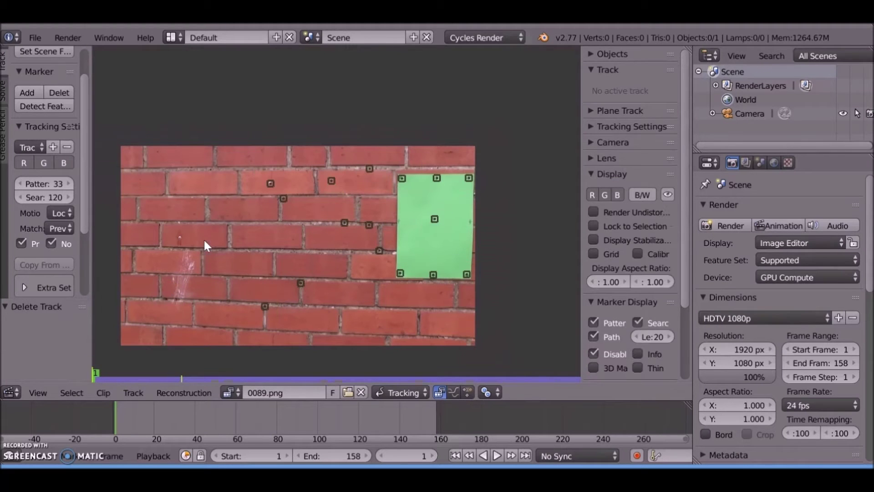
Select all markers and track them forwards through the clip to frame 158
{"action": "key", "text": "a"}
{"action": "left_click_drag", "start_coordinate": [93, 216], "coordinate": [121, 214]}
{"action": "scroll", "coordinate": [97, 214], "scroll_direction": "down", "scroll_amount": 4}
{"action": "left_click", "coordinate": [80, 242]}
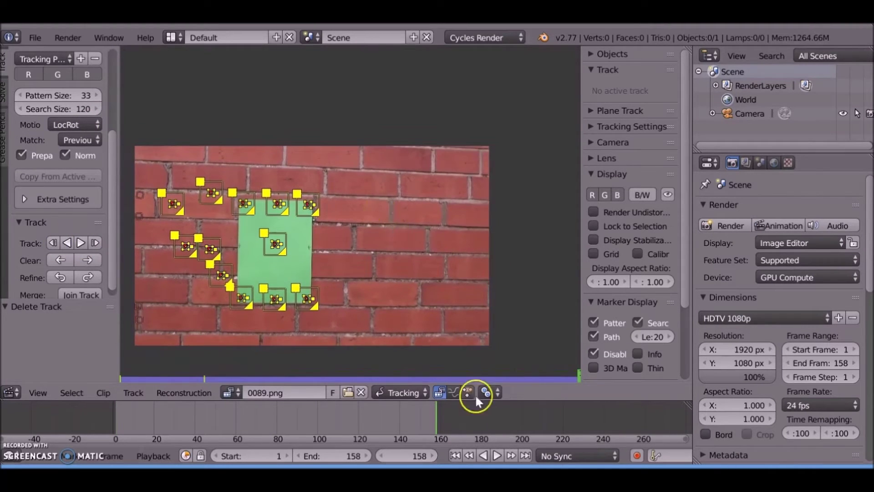
At frame 158, add tracking markers on specks in the brick wall to the right of the green sheet
{"action": "scroll", "coordinate": [306, 150], "scroll_direction": "up", "scroll_amount": 4}
{"action": "left_click_drag", "start_coordinate": [227, 136], "coordinate": [229, 139], "text": "ctrl"}
{"action": "left_click", "coordinate": [306, 211], "text": "ctrl"}
{"action": "left_click", "coordinate": [452, 217], "text": "ctrl"}
{"action": "scroll", "coordinate": [451, 218], "scroll_direction": "down", "scroll_amount": 4}
{"action": "middle_click_drag", "start_coordinate": [337, 251], "coordinate": [455, 233]}
Box-select the new markers right of the green sheet and track them backwards through the clip
{"action": "key", "text": "b"}
{"action": "left_click_drag", "start_coordinate": [357, 162], "coordinate": [483, 228]}
{"action": "left_click", "coordinate": [67, 242]}
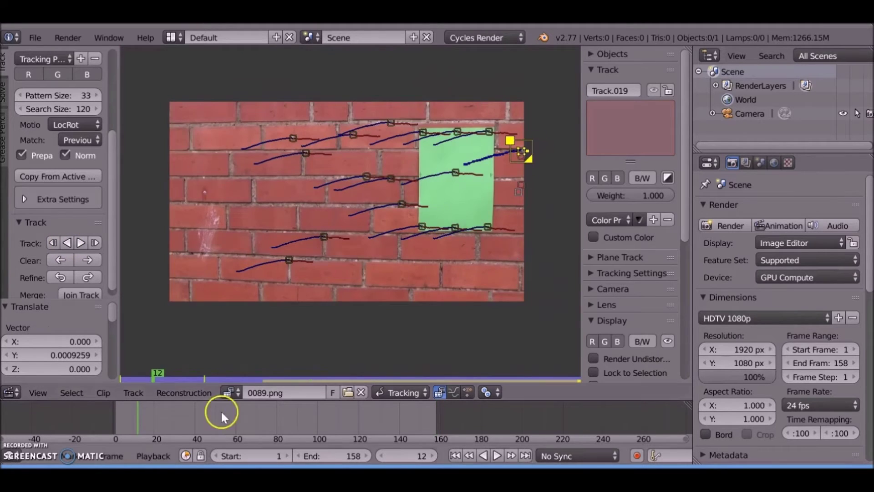
Examine the wall tracks right of the green sheet for drift across the clip, stepping back to frame 1
{"action": "left_click_drag", "start_coordinate": [152, 378], "coordinate": [369, 378]}
{"action": "key", "text": "a"}
{"action": "left_click", "coordinate": [218, 415]}
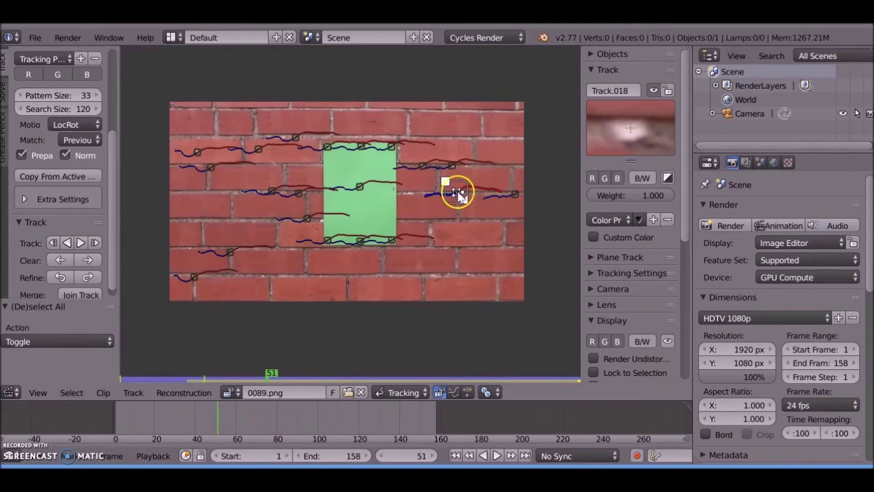
{"action": "right_click", "coordinate": [457, 191]}
{"action": "left_click", "coordinate": [163, 415]}
{"action": "right_click", "coordinate": [516, 159]}
{"action": "key", "text": "Left"}
{"action": "key", "text": "Left"}
{"action": "key", "text": "Left"}
{"action": "key", "text": "Right"}
{"action": "right_click", "coordinate": [489, 155]}
{"action": "key", "text": "Left"}
{"action": "key", "text": "Left"}
{"action": "key", "text": "Left"}
{"action": "key", "text": "Left"}
{"action": "key", "text": "Left"}
{"action": "key", "text": "Left"}
{"action": "key", "text": "Left"}
{"action": "key", "text": "Left"}
{"action": "key", "text": "Left"}
{"action": "key", "text": "Left"}
{"action": "key", "text": "Left"}
{"action": "key", "text": "Left"}
{"action": "key", "text": "Left"}
{"action": "key", "text": "Left"}
{"action": "key", "text": "Left"}
{"action": "key", "text": "Left"}
{"action": "key", "text": "Left"}
{"action": "key", "text": "Left"}
{"action": "key", "text": "Left"}
{"action": "key", "text": "Left"}
{"action": "key", "text": "a"}
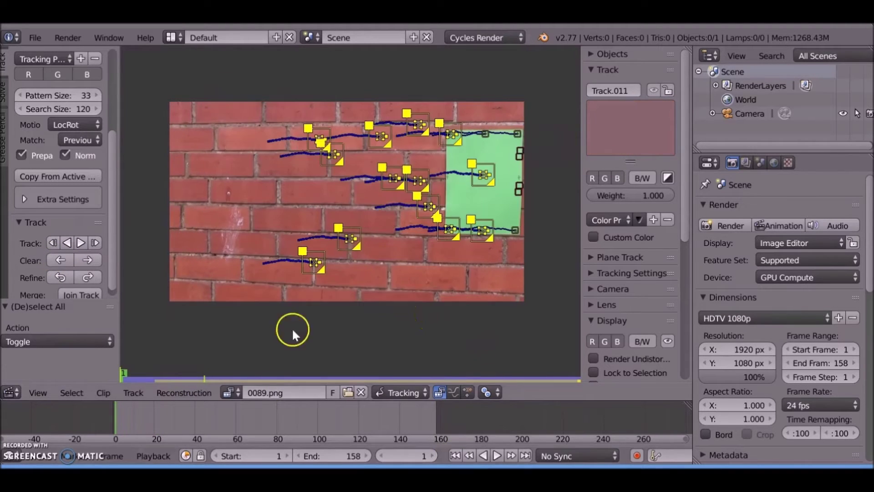
Examine the remaining individual tracks at several points of the clip for drift
{"action": "right_click", "coordinate": [292, 327]}
{"action": "left_click_drag", "start_coordinate": [227, 412], "coordinate": [241, 409]}
{"action": "right_click", "coordinate": [220, 182]}
{"action": "key", "text": "Right"}
{"action": "key", "text": "Right"}
{"action": "key", "text": "Right"}
{"action": "left_click", "coordinate": [329, 425]}
{"action": "right_click", "coordinate": [234, 196]}
{"action": "left_click", "coordinate": [273, 425]}
{"action": "left_click", "coordinate": [152, 425]}
{"action": "right_click", "coordinate": [371, 125]}
{"action": "left_click", "coordinate": [193, 425]}
Delete the wall track just left of the green sheet, level with the sheet's centre cross
{"action": "right_click", "coordinate": [324, 188]}
{"action": "key", "text": "ctrl+t"}
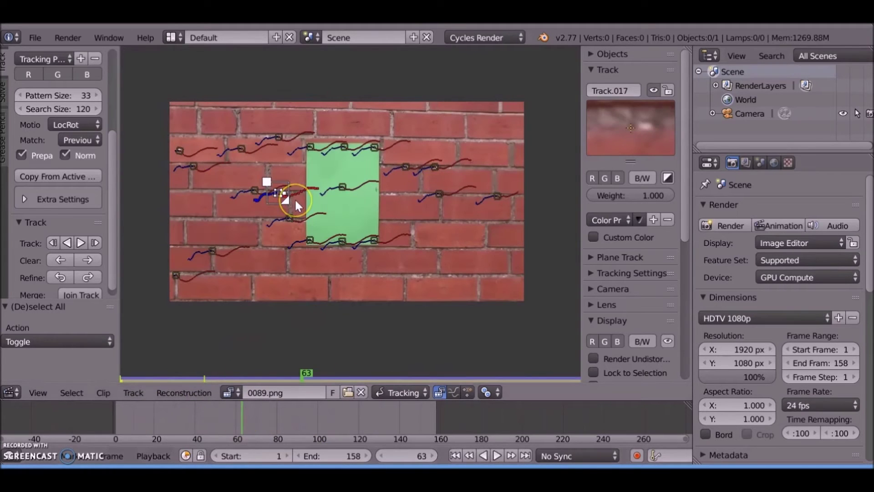
{"action": "key", "text": "x"}
{"action": "left_click", "coordinate": [294, 198]}
Solve the camera motion using all remaining tracks
{"action": "right_click", "coordinate": [435, 167]}
{"action": "mouse_move", "coordinate": [318, 421]}
{"action": "left_mouse_down"}
{"action": "mouse_move", "coordinate": [330, 419]}
{"action": "mouse_move", "coordinate": [171, 409]}
{"action": "mouse_move", "coordinate": [347, 404]}
{"action": "mouse_move", "coordinate": [121, 445]}
{"action": "mouse_move", "coordinate": [171, 412]}
{"action": "mouse_move", "coordinate": [387, 409]}
{"action": "mouse_move", "coordinate": [107, 405]}
{"action": "mouse_move", "coordinate": [237, 408]}
{"action": "mouse_move", "coordinate": [241, 377]}
{"action": "left_mouse_up"}
{"action": "left_click", "coordinate": [351, 135]}
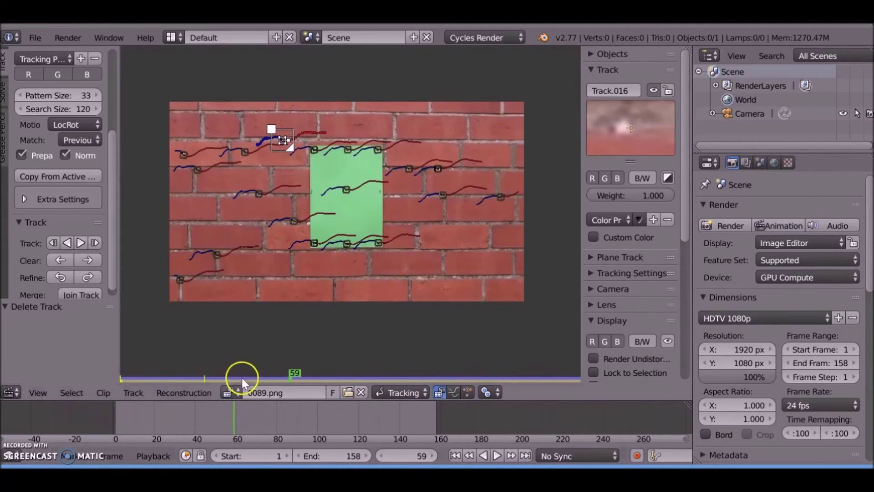
{"action": "key", "text": "a"}
{"action": "key", "text": "a"}
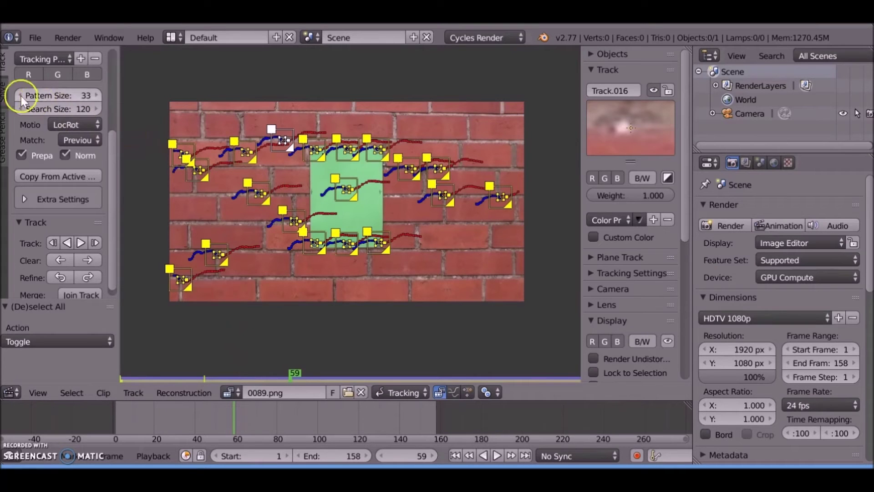
{"action": "left_click", "coordinate": [7, 96]}
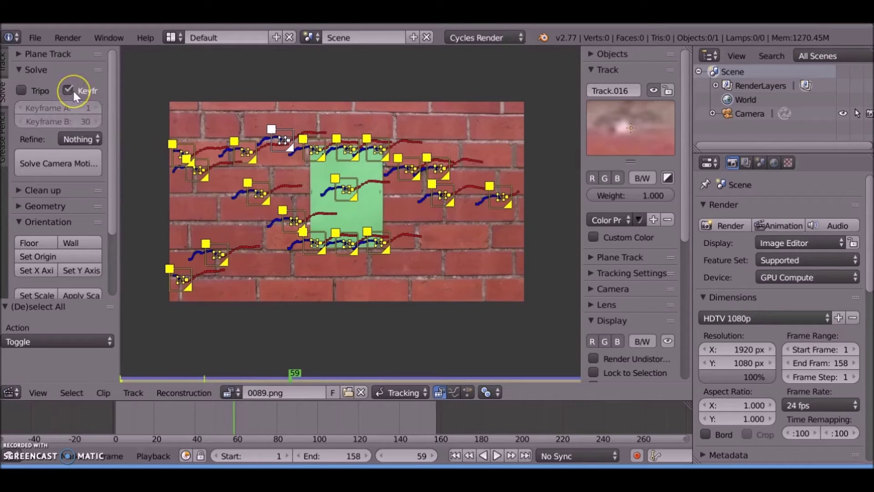
{"action": "left_click", "coordinate": [64, 162]}
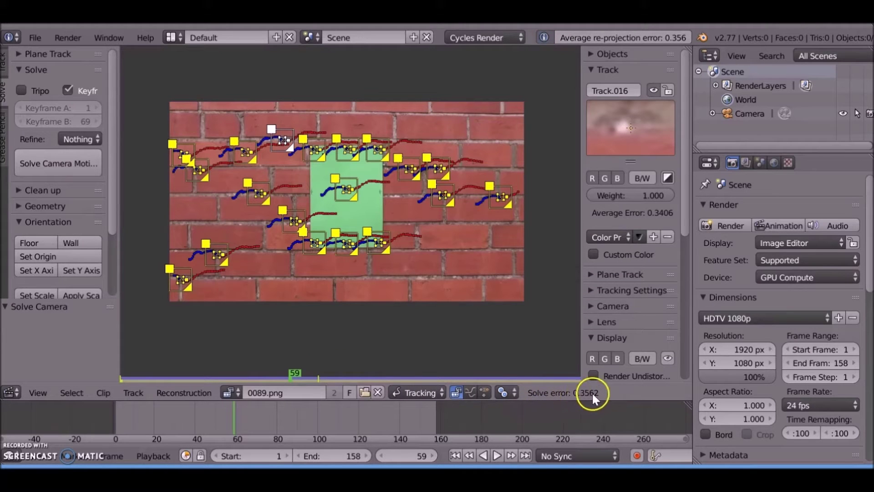
Set the solver to refine Focal Length and solve the camera motion again
{"action": "left_click", "coordinate": [618, 322]}
{"action": "left_click", "coordinate": [618, 307]}
{"action": "scroll", "coordinate": [618, 306], "scroll_direction": "down", "scroll_amount": 6}
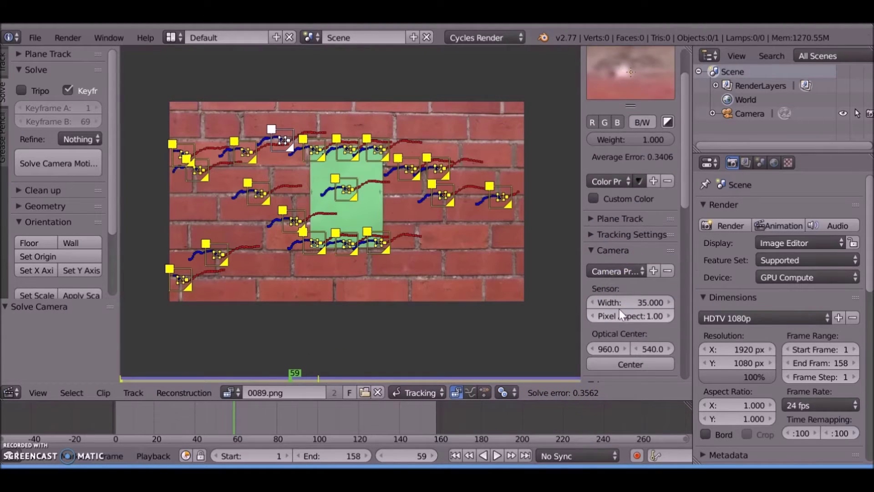
{"action": "scroll", "coordinate": [618, 331], "scroll_direction": "down", "scroll_amount": 1}
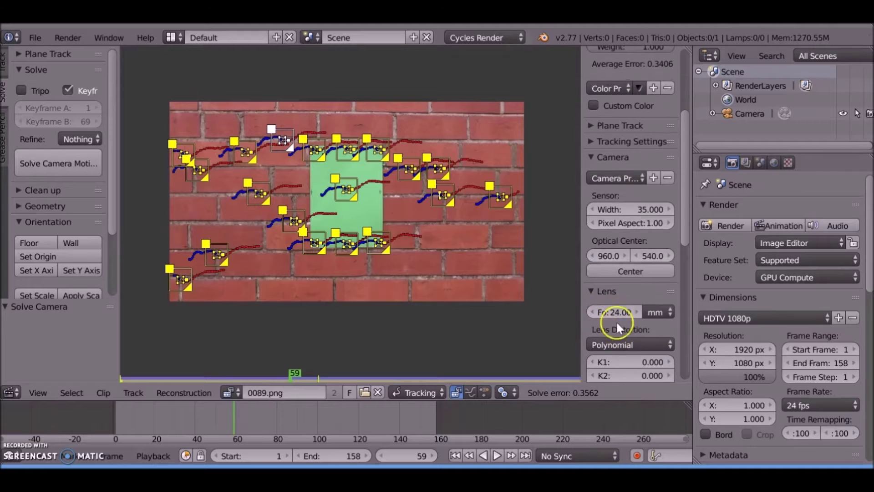
{"action": "left_click", "coordinate": [86, 138]}
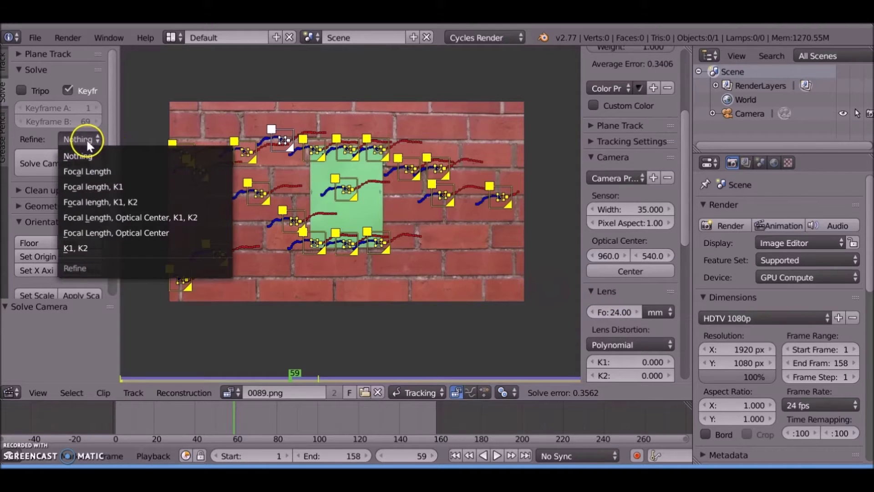
{"action": "left_click", "coordinate": [100, 170]}
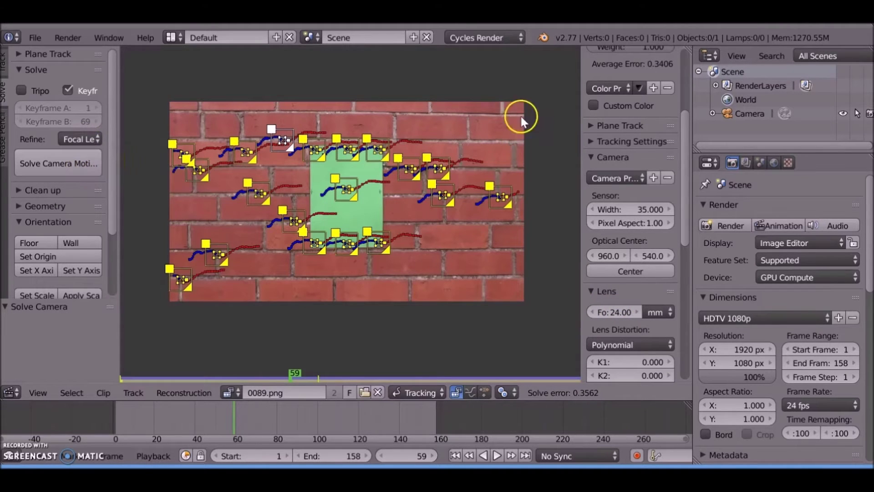
{"action": "left_click", "coordinate": [65, 167]}
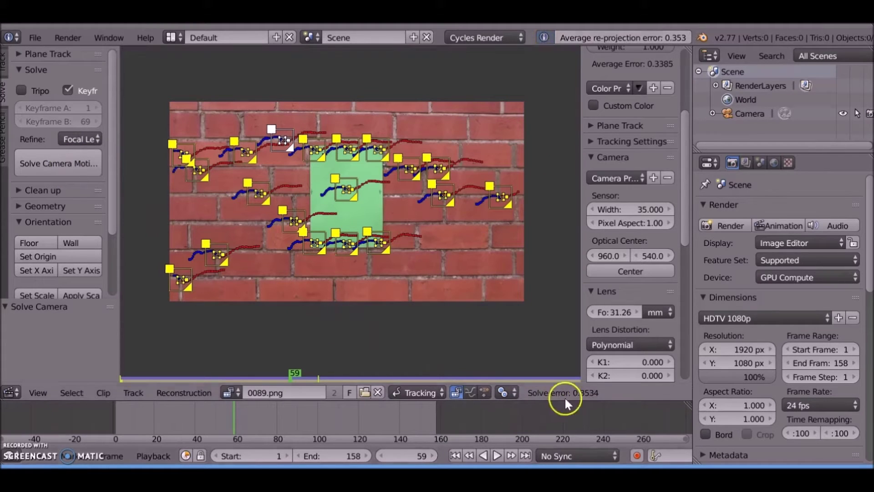
{"action": "scroll", "coordinate": [602, 306], "scroll_direction": "down", "scroll_amount": 1}
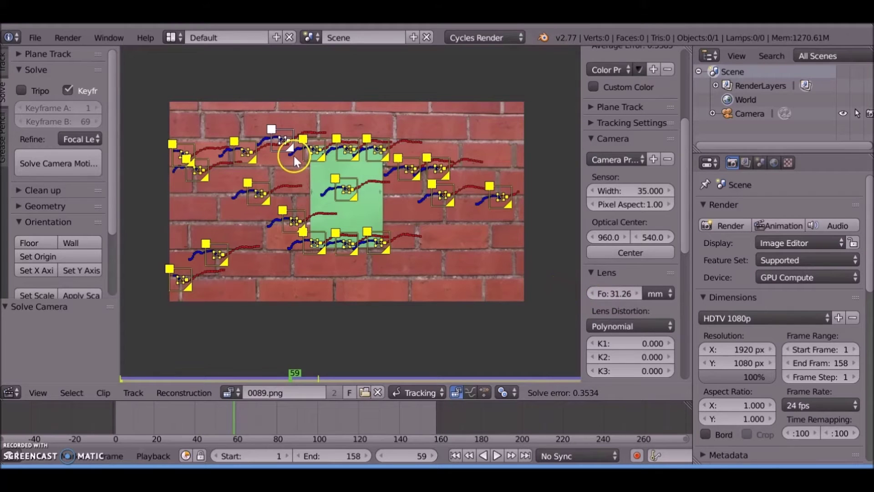
At frame 1, create a plane track from the four corner tracks of the green sheet
{"action": "left_click", "coordinate": [245, 172]}
{"action": "key", "text": "a"}
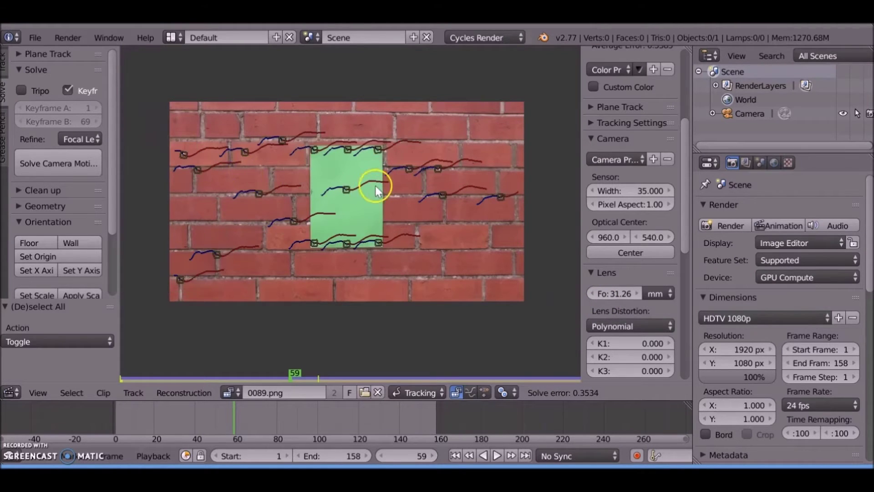
{"action": "left_click", "coordinate": [455, 456]}
{"action": "scroll", "coordinate": [342, 274], "scroll_direction": "up", "scroll_amount": 5}
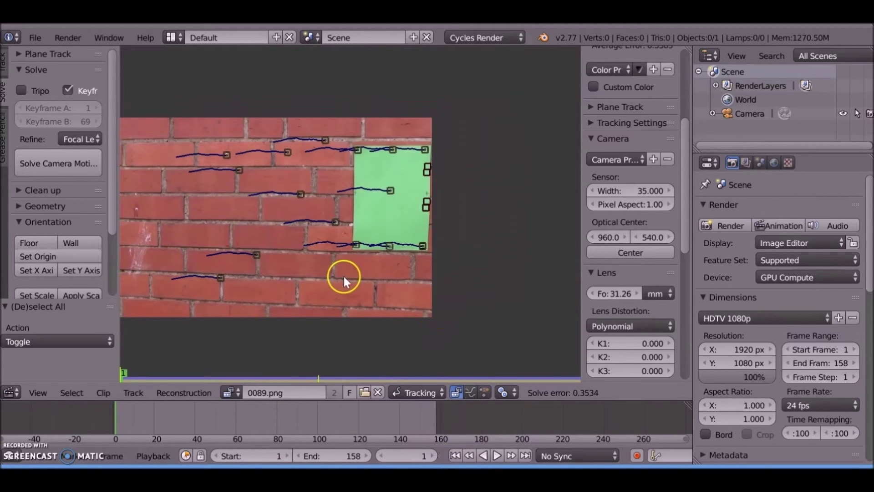
{"action": "middle_click_drag", "start_coordinate": [319, 290], "coordinate": [305, 253]}
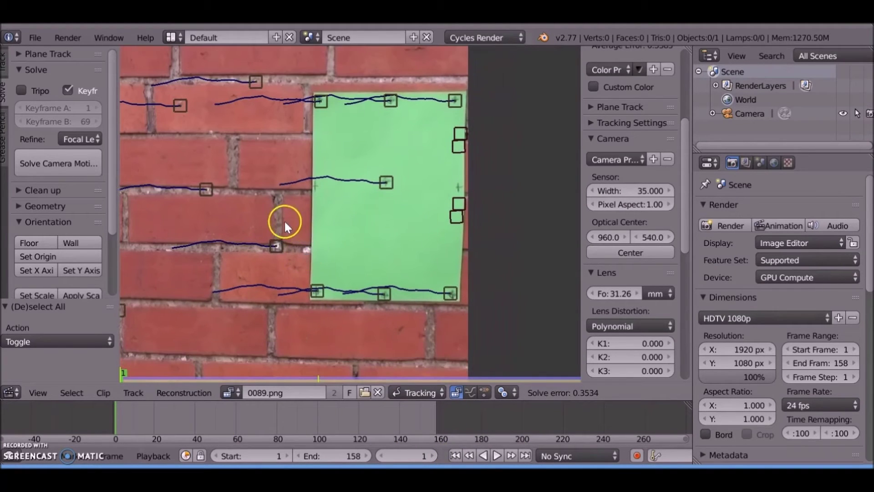
{"action": "left_click", "coordinate": [328, 99]}
{"action": "left_click", "coordinate": [451, 98], "text": "shift"}
{"action": "left_click", "coordinate": [449, 290], "text": "shift"}
{"action": "left_click", "coordinate": [331, 291], "text": "shift"}
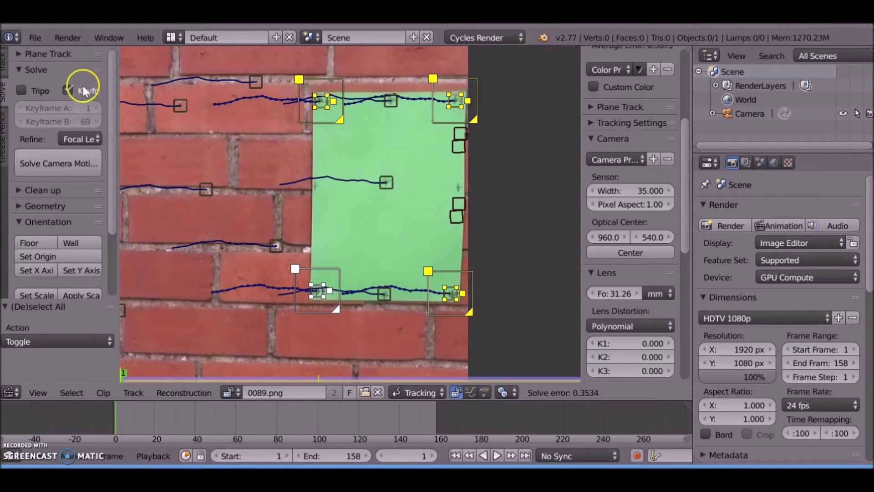
{"action": "left_click", "coordinate": [19, 53]}
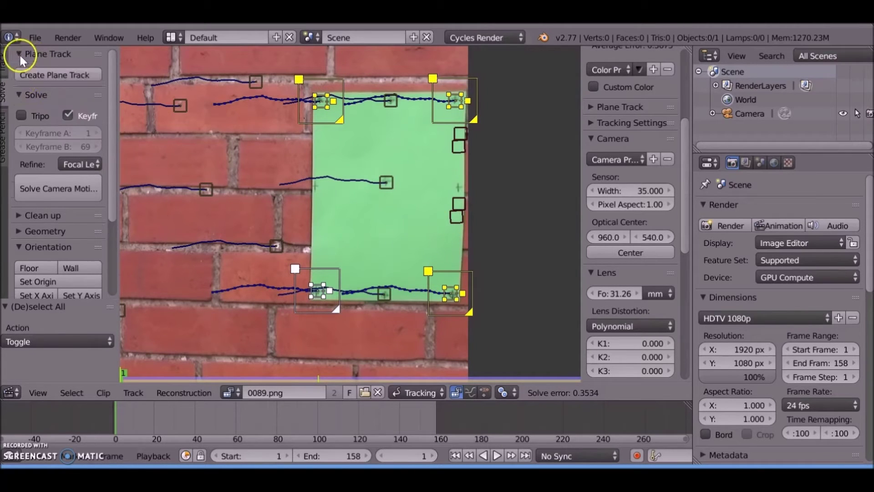
{"action": "left_click", "coordinate": [77, 75]}
Rename the green sheet's plane track to PT1
{"action": "scroll", "coordinate": [327, 105], "scroll_direction": "up", "scroll_amount": 4}
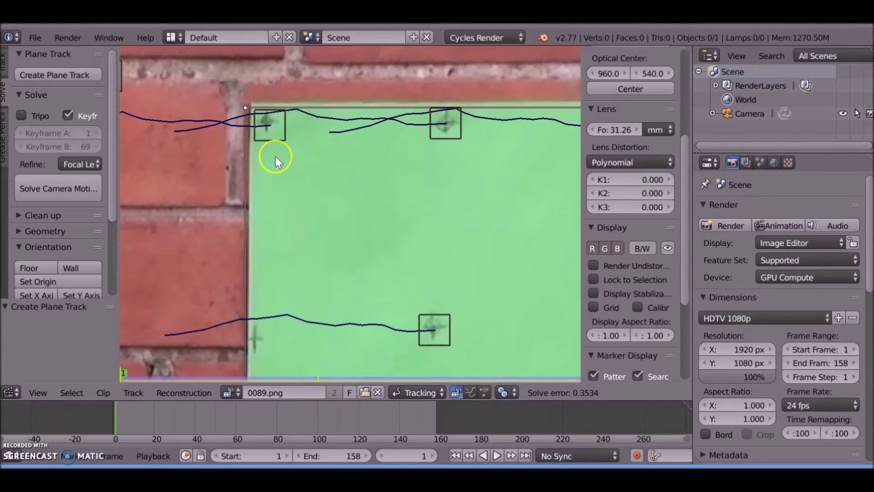
{"action": "scroll", "coordinate": [424, 115], "scroll_direction": "down", "scroll_amount": 4}
{"action": "middle_click_drag", "start_coordinate": [444, 152], "coordinate": [402, 79]}
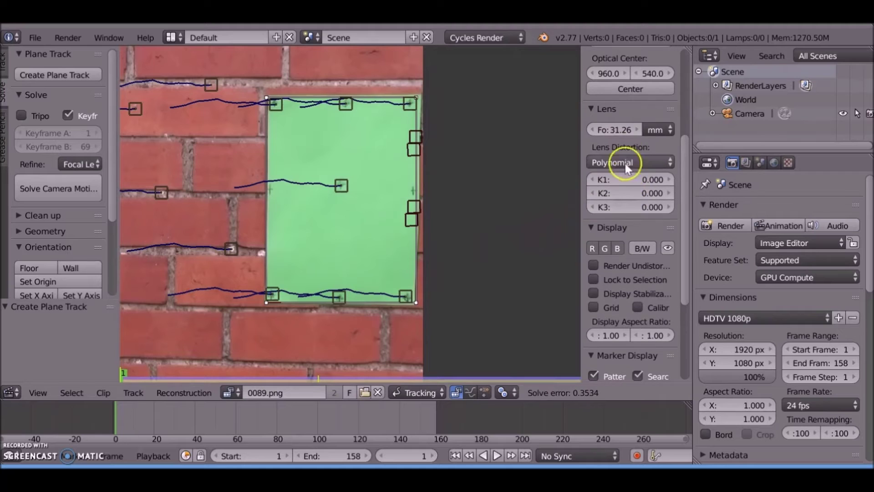
{"action": "left_click", "coordinate": [607, 109]}
{"action": "left_click", "coordinate": [607, 124]}
{"action": "scroll", "coordinate": [631, 154], "scroll_direction": "up", "scroll_amount": 8}
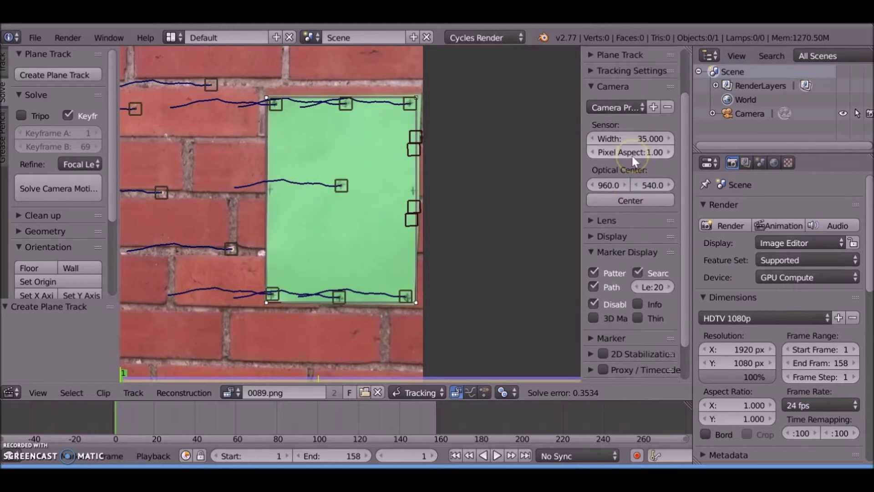
{"action": "left_click", "coordinate": [602, 110]}
{"action": "left_click", "coordinate": [651, 130]}
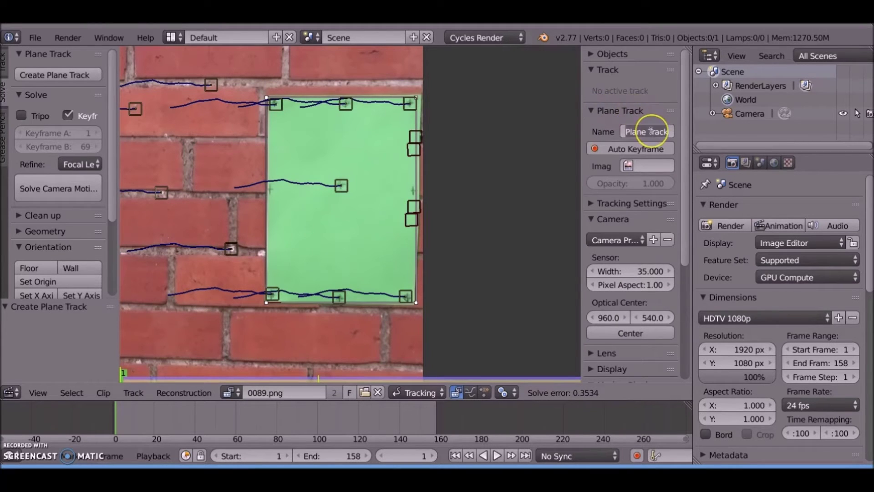
{"action": "type", "text": "PT1"}
{"action": "left_click", "coordinate": [649, 127]}
Align PT1's four corners at frame 1 so the plane slightly overlaps the green sheet's edges
{"action": "scroll", "coordinate": [305, 99], "scroll_direction": "up", "scroll_amount": 2}
{"action": "left_click_drag", "start_coordinate": [244, 121], "coordinate": [243, 114]}
{"action": "left_click_drag", "start_coordinate": [482, 120], "coordinate": [491, 112]}
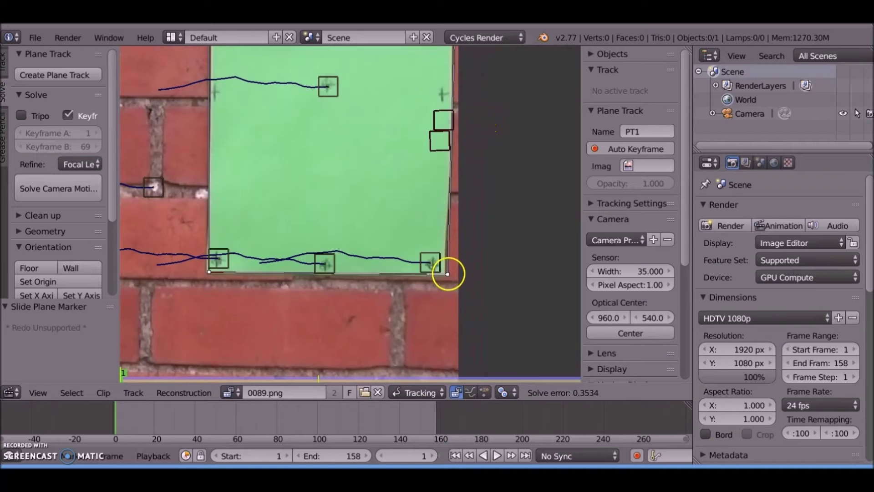
{"action": "left_click_drag", "start_coordinate": [445, 273], "coordinate": [454, 278]}
{"action": "left_click_drag", "start_coordinate": [207, 273], "coordinate": [203, 278]}
Examine how PT1 fits the green sheet at several points of the clip
{"action": "middle_click_drag", "start_coordinate": [232, 175], "coordinate": [267, 390]}
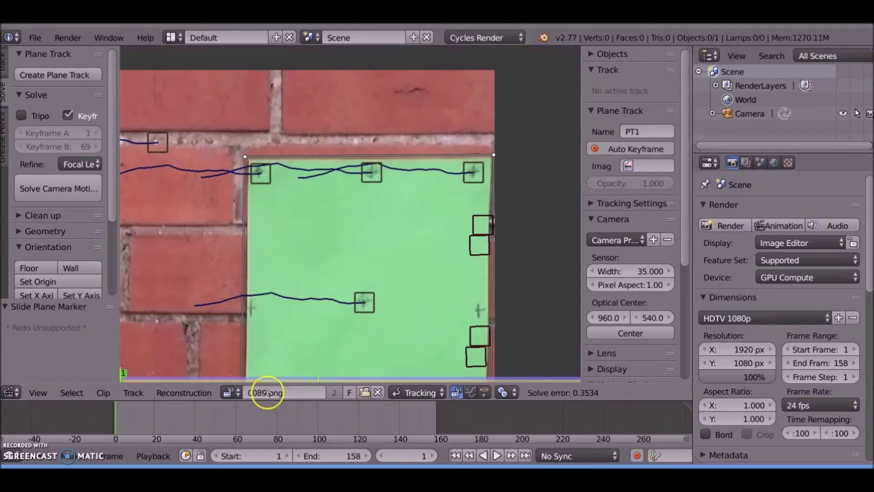
{"action": "scroll", "coordinate": [245, 157], "scroll_direction": "down", "scroll_amount": 3}
{"action": "middle_click_drag", "start_coordinate": [238, 365], "coordinate": [269, 321]}
{"action": "scroll", "coordinate": [269, 321], "scroll_direction": "down", "scroll_amount": 3}
{"action": "mouse_move", "coordinate": [273, 421]}
{"action": "left_mouse_down"}
{"action": "mouse_move", "coordinate": [302, 422]}
{"action": "mouse_move", "coordinate": [260, 421]}
{"action": "left_mouse_up"}
{"action": "scroll", "coordinate": [276, 273], "scroll_direction": "up", "scroll_amount": 3}
{"action": "middle_click_drag", "start_coordinate": [275, 273], "coordinate": [389, 253]}
{"action": "left_click_drag", "start_coordinate": [341, 429], "coordinate": [277, 414]}
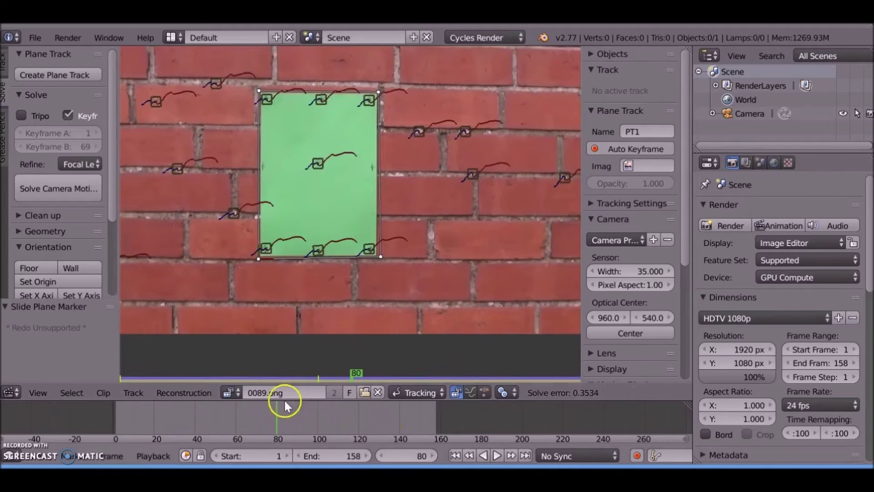
{"action": "scroll", "coordinate": [353, 214], "scroll_direction": "down", "scroll_amount": 2}
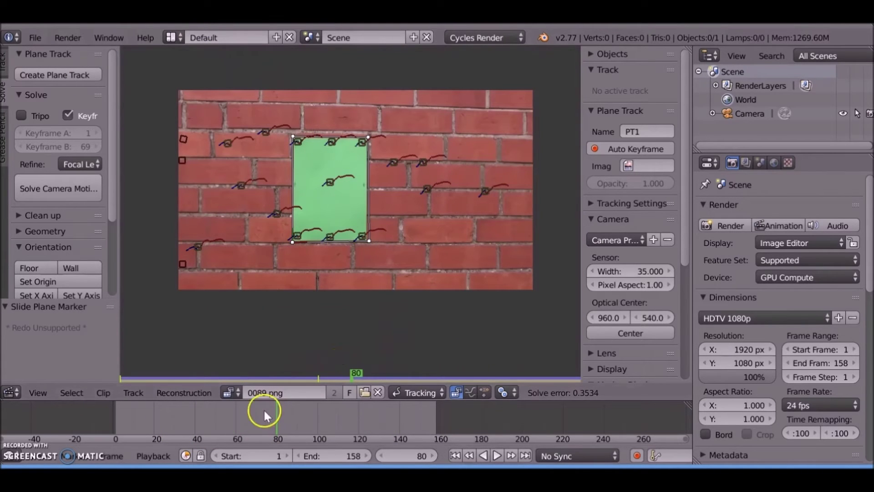
At frame 1, create a second plane track from four wall tracks just left of the green sheet
{"action": "left_click", "coordinate": [455, 455]}
{"action": "scroll", "coordinate": [457, 232], "scroll_direction": "up", "scroll_amount": 2}
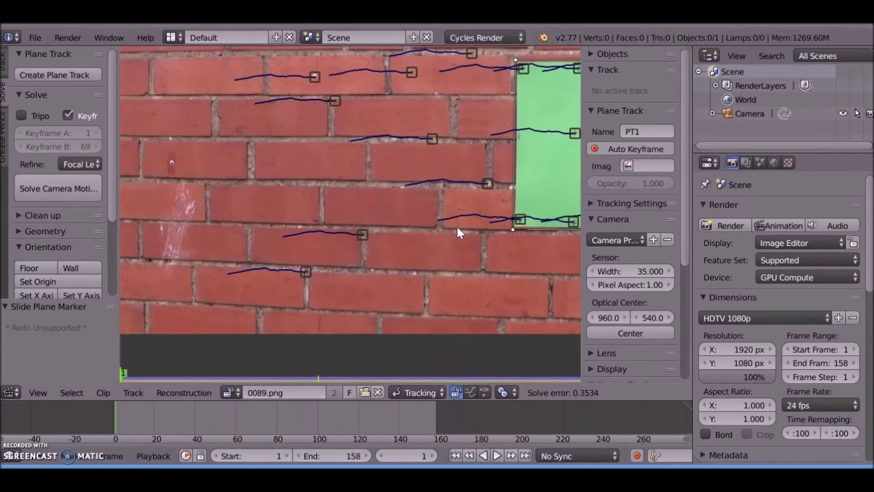
{"action": "middle_click_drag", "start_coordinate": [428, 183], "coordinate": [364, 254]}
{"action": "scroll", "coordinate": [365, 254], "scroll_direction": "up", "scroll_amount": 3}
{"action": "middle_click_drag", "start_coordinate": [397, 204], "coordinate": [317, 258]}
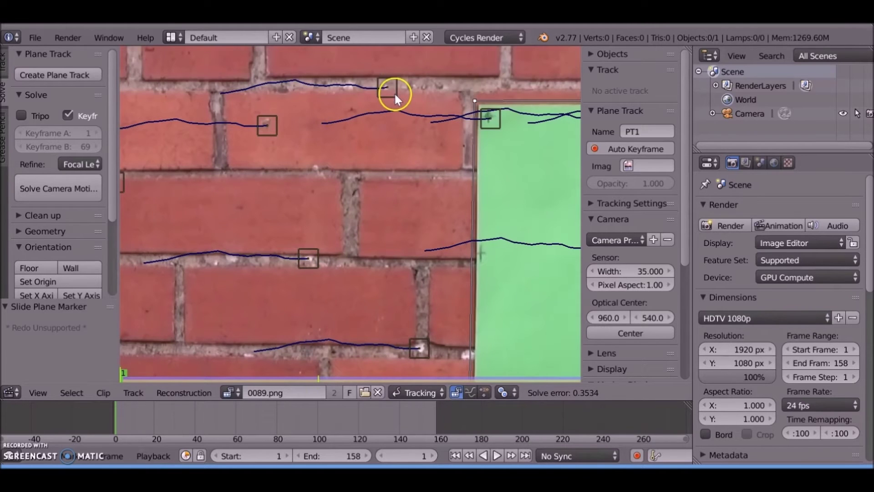
{"action": "left_click", "coordinate": [394, 92], "text": "ctrl"}
{"action": "left_click", "coordinate": [285, 128], "text": "ctrl"}
{"action": "left_click", "coordinate": [324, 240], "text": "ctrl"}
{"action": "scroll", "coordinate": [330, 236], "scroll_direction": "down", "scroll_amount": 2}
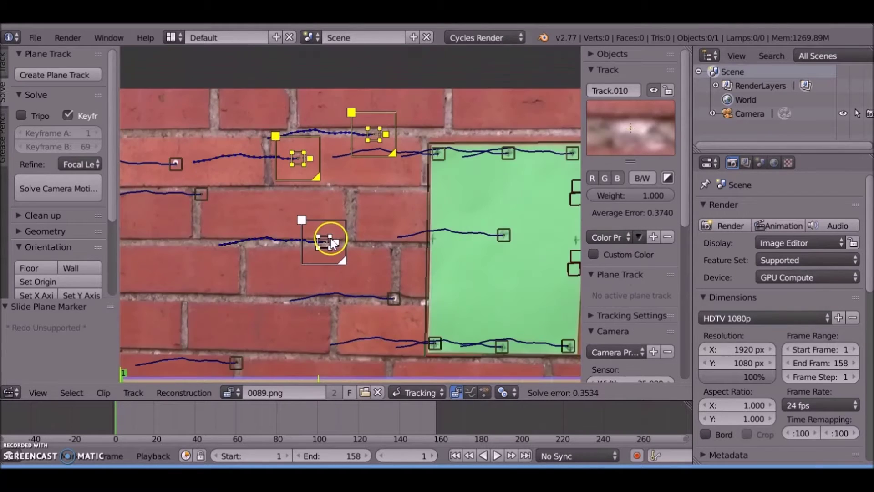
{"action": "scroll", "coordinate": [330, 237], "scroll_direction": "down", "scroll_amount": 1}
{"action": "middle_click_drag", "start_coordinate": [331, 237], "coordinate": [318, 203]}
{"action": "right_click", "coordinate": [388, 250]}
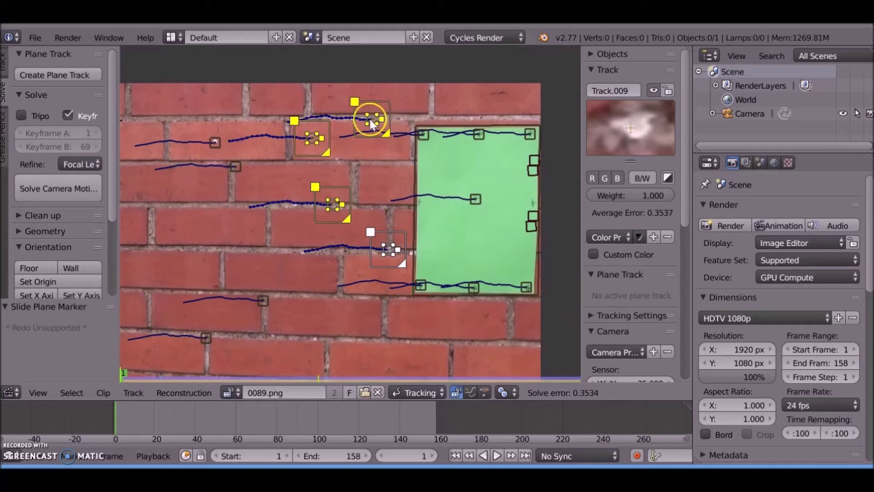
{"action": "left_click", "coordinate": [93, 76]}
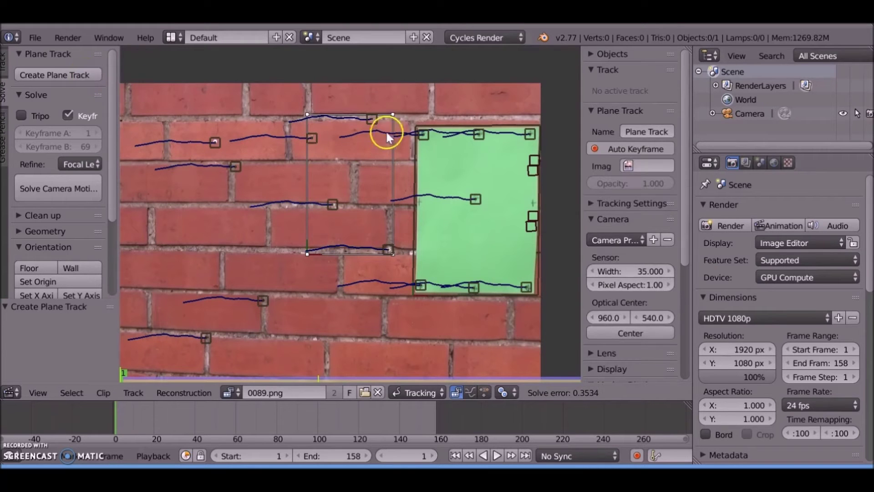
Reshape the wall plane track at frame 1 into a shorter upright rectangle beside the green sheet, with its lower edge raised
{"action": "left_click", "coordinate": [307, 115]}
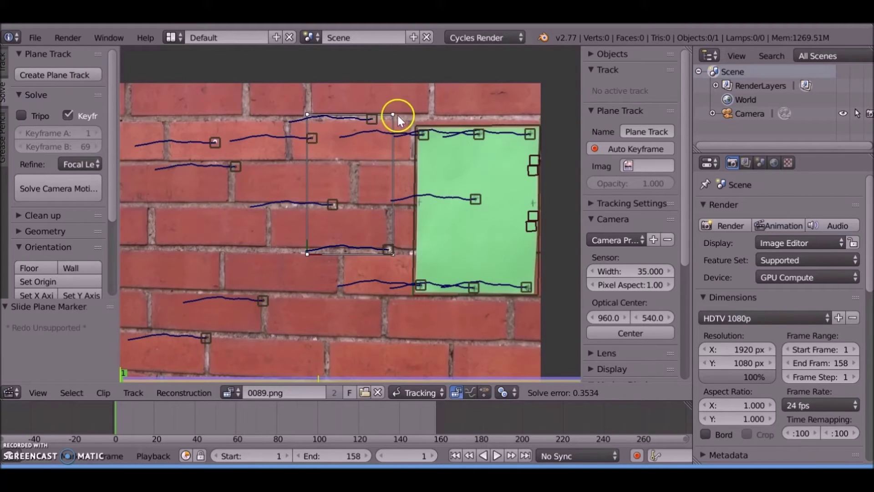
{"action": "left_click_drag", "start_coordinate": [394, 114], "coordinate": [400, 115]}
{"action": "middle_click_drag", "start_coordinate": [391, 253], "coordinate": [366, 261]}
{"action": "scroll", "coordinate": [366, 260], "scroll_direction": "up", "scroll_amount": 3}
{"action": "left_click_drag", "start_coordinate": [366, 260], "coordinate": [380, 260]}
{"action": "scroll", "coordinate": [379, 259], "scroll_direction": "down", "scroll_amount": 2}
{"action": "left_click_drag", "start_coordinate": [251, 242], "coordinate": [248, 244]}
{"action": "left_click_drag", "start_coordinate": [251, 65], "coordinate": [250, 66]}
{"action": "key", "text": "g"}
{"action": "left_click", "coordinate": [290, 95]}
{"action": "left_click_drag", "start_coordinate": [248, 255], "coordinate": [243, 214]}
{"action": "left_click_drag", "start_coordinate": [366, 255], "coordinate": [366, 215]}
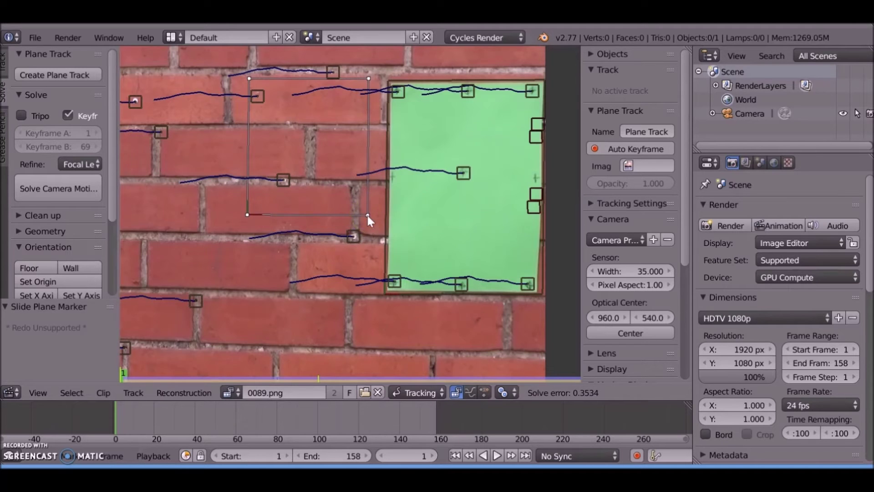
Adjust the wall plane track's corners at frame 158, raising its lower edge to the mortar line left of the sheet
{"action": "scroll", "coordinate": [368, 215], "scroll_direction": "down", "scroll_amount": 4}
{"action": "left_click_drag", "start_coordinate": [134, 417], "coordinate": [369, 433]}
{"action": "scroll", "coordinate": [315, 287], "scroll_direction": "up", "scroll_amount": 6}
{"action": "middle_click_drag", "start_coordinate": [386, 178], "coordinate": [386, 186]}
{"action": "key", "text": "g"}
{"action": "left_click", "coordinate": [387, 192]}
{"action": "left_click", "coordinate": [435, 419]}
{"action": "key", "text": "g"}
{"action": "left_click", "coordinate": [408, 160]}
{"action": "left_click_drag", "start_coordinate": [254, 256], "coordinate": [254, 217]}
{"action": "left_click_drag", "start_coordinate": [407, 259], "coordinate": [406, 222]}
{"action": "left_click_drag", "start_coordinate": [409, 87], "coordinate": [407, 87]}
{"action": "scroll", "coordinate": [329, 215], "scroll_direction": "down", "scroll_amount": 2}
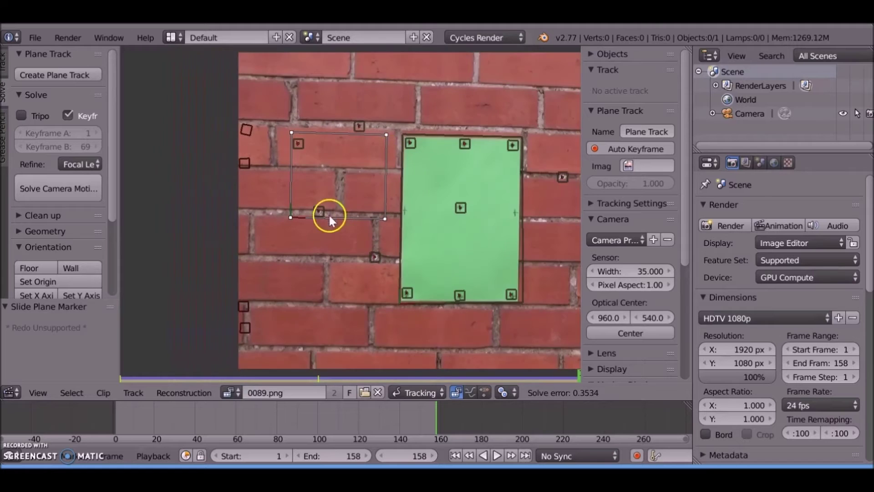
Rename the wall plane track to PT2
{"action": "scroll", "coordinate": [329, 214], "scroll_direction": "down", "scroll_amount": 1}
{"action": "left_click", "coordinate": [638, 131]}
{"action": "type", "text": "PT2"}
{"action": "key", "text": "Return"}
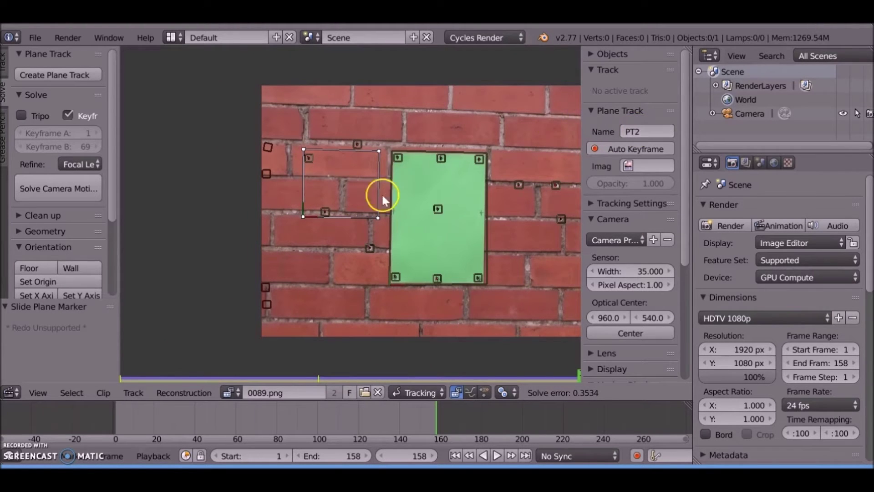
{"action": "scroll", "coordinate": [353, 202], "scroll_direction": "up", "scroll_amount": 2}
{"action": "left_click", "coordinate": [312, 209], "text": "ctrl"}
{"action": "left_click", "coordinate": [385, 266], "text": "ctrl"}
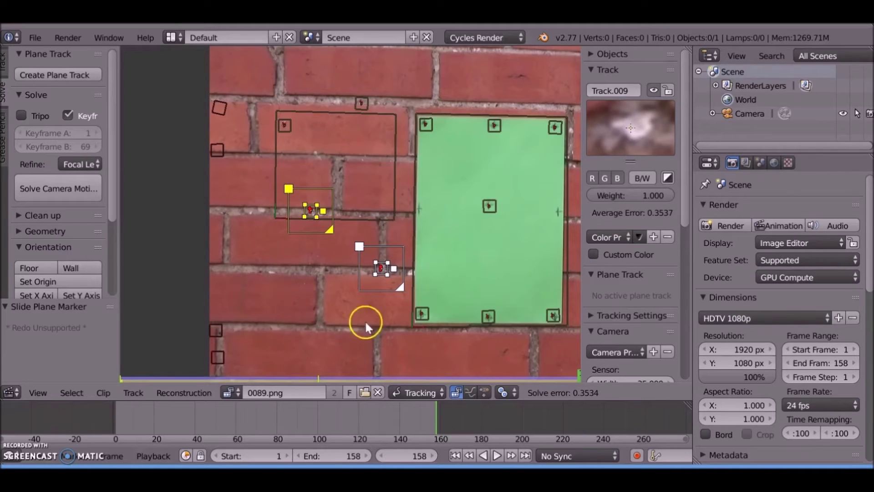
{"action": "left_click", "coordinate": [426, 317], "text": "ctrl"}
{"action": "scroll", "coordinate": [387, 320], "scroll_direction": "down", "scroll_amount": 1}
{"action": "middle_click_drag", "start_coordinate": [349, 321], "coordinate": [337, 277]}
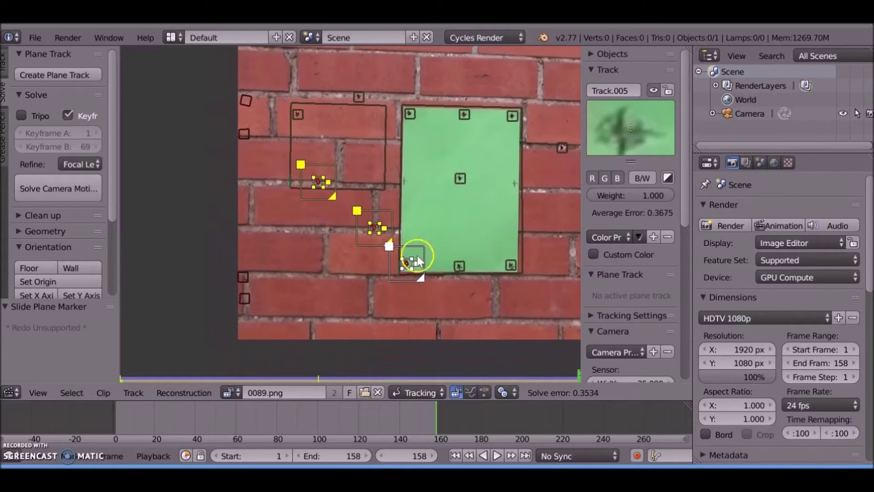
{"action": "left_click", "coordinate": [454, 455]}
{"action": "left_click", "coordinate": [525, 455]}
At frame 158, add a tracking marker on the lowest mortar line below and left of the green sheet, and track it backwards
{"action": "scroll", "coordinate": [317, 302], "scroll_direction": "up", "scroll_amount": 2}
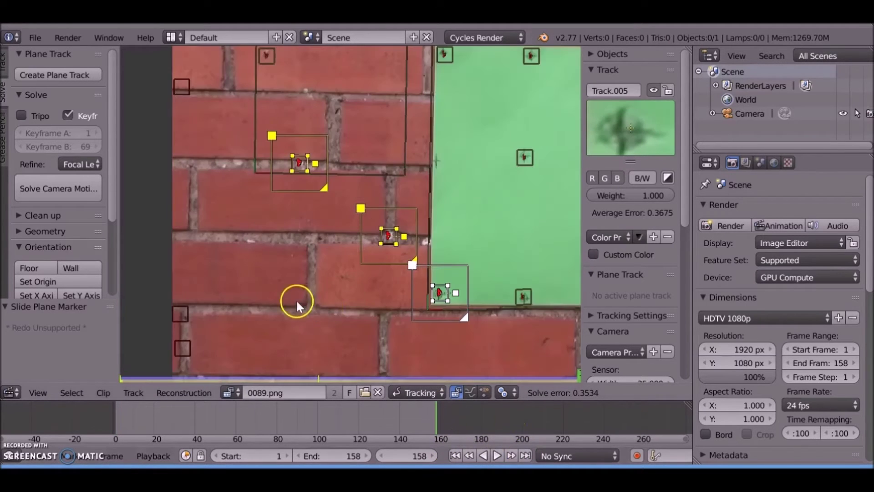
{"action": "scroll", "coordinate": [315, 299], "scroll_direction": "up", "scroll_amount": 3}
{"action": "middle_click_drag", "start_coordinate": [316, 299], "coordinate": [317, 176]}
{"action": "left_click", "coordinate": [279, 294], "text": "ctrl"}
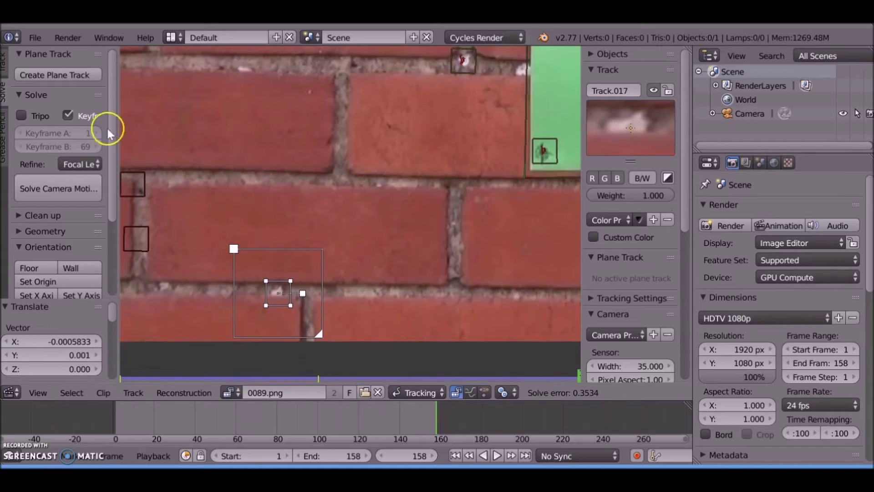
{"action": "left_click", "coordinate": [4, 64]}
{"action": "scroll", "coordinate": [74, 236], "scroll_direction": "down", "scroll_amount": 5}
{"action": "key", "text": "ctrl+shift+t"}
{"action": "key", "text": "l"}
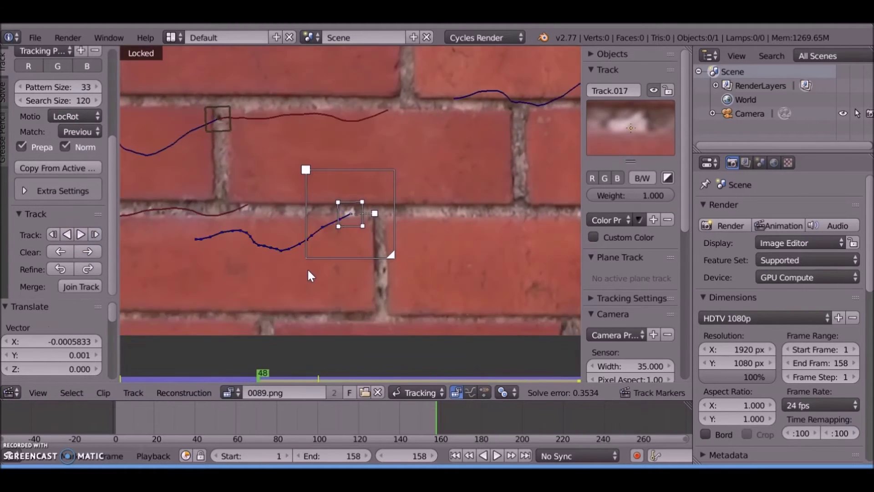
{"action": "key", "text": "l"}
{"action": "left_click", "coordinate": [525, 455]}
{"action": "scroll", "coordinate": [354, 241], "scroll_direction": "down", "scroll_amount": 7}
{"action": "scroll", "coordinate": [271, 220], "scroll_direction": "up", "scroll_amount": 6}
{"action": "right_click", "coordinate": [271, 220]}
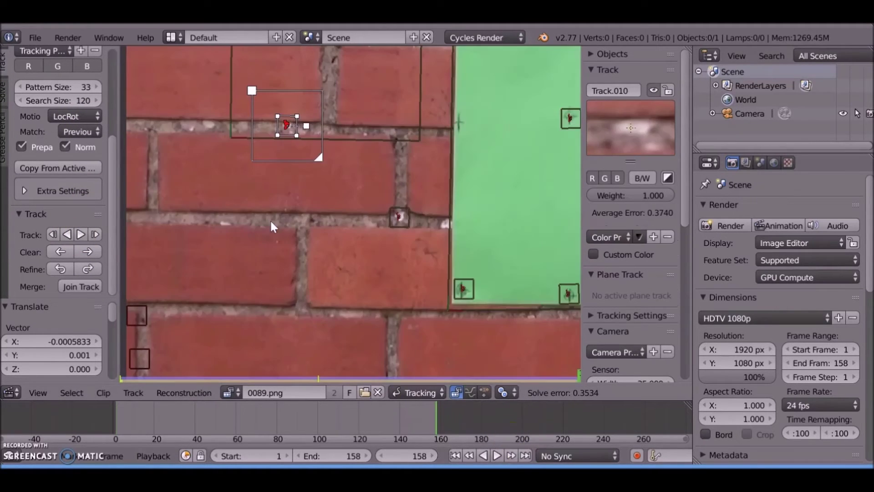
{"action": "scroll", "coordinate": [270, 219], "scroll_direction": "down", "scroll_amount": 2}
{"action": "left_click", "coordinate": [380, 216], "text": "shift"}
{"action": "left_click", "coordinate": [421, 260], "text": "shift"}
{"action": "left_click", "coordinate": [290, 332], "text": "shift"}
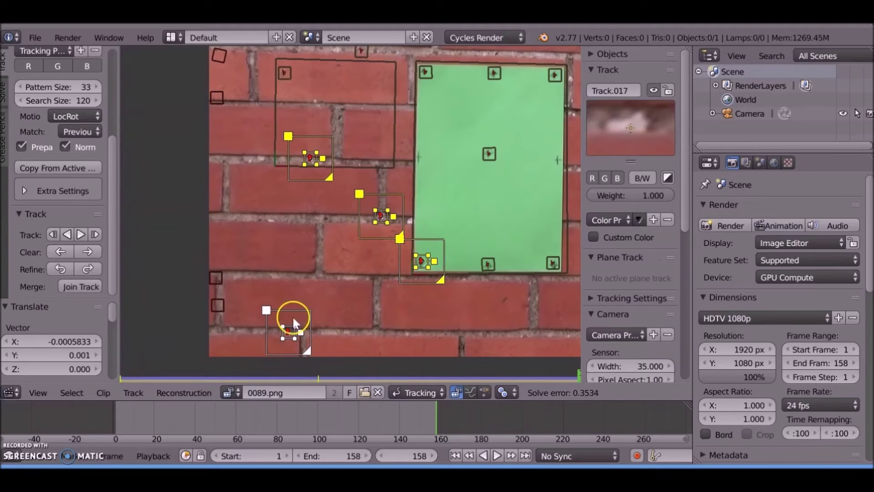
Select all the tracks and solve the camera motion again with the new marker included
{"action": "scroll", "coordinate": [111, 121], "scroll_direction": "up", "scroll_amount": 7}
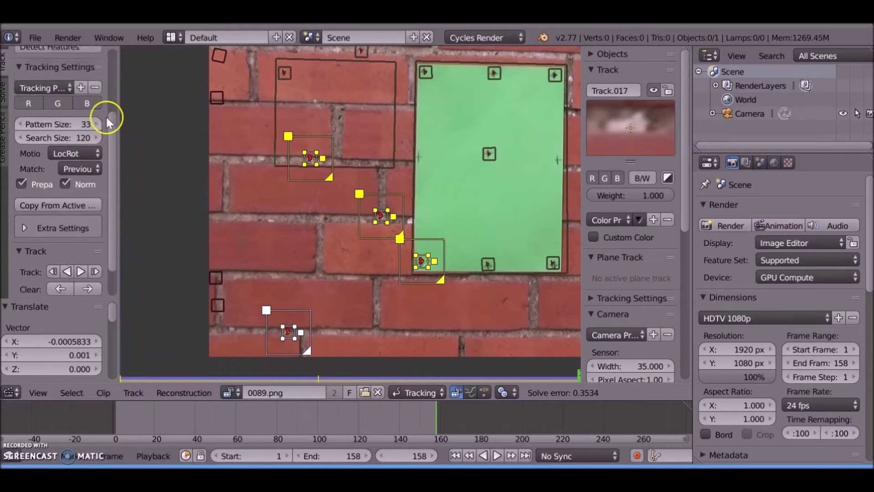
{"action": "left_click", "coordinate": [5, 88]}
{"action": "key", "text": "a"}
{"action": "key", "text": "a"}
{"action": "left_click", "coordinate": [67, 186]}
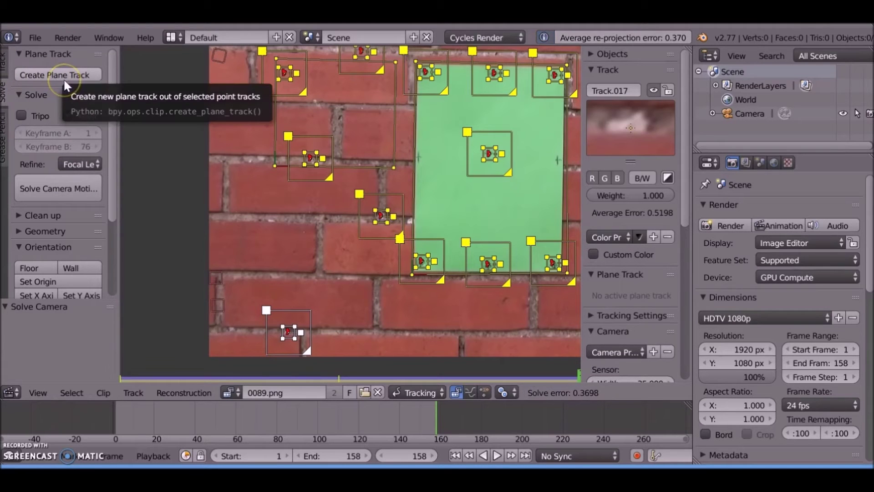
Create a plane track from the two lower wall tracks, the sheet's lower-left track and the new bottom wall track
{"action": "key", "text": "a"}
{"action": "right_click", "coordinate": [310, 158]}
{"action": "right_click", "coordinate": [421, 260], "text": "shift"}
{"action": "right_click", "coordinate": [381, 216], "text": "shift"}
{"action": "right_click", "coordinate": [287, 332], "text": "shift"}
{"action": "left_click", "coordinate": [59, 74]}
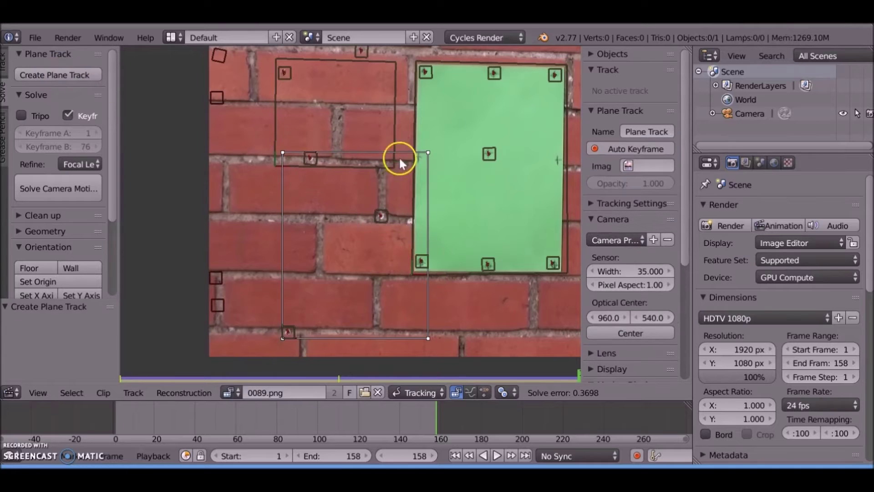
Reshape the new plane track at frame 158 into a narrower upright rectangle beneath PT2, clear of the green sheet
{"action": "left_click_drag", "start_coordinate": [428, 153], "coordinate": [392, 176]}
{"action": "left_click_drag", "start_coordinate": [282, 153], "coordinate": [283, 175]}
{"action": "left_click_drag", "start_coordinate": [428, 338], "coordinate": [389, 334]}
{"action": "left_click_drag", "start_coordinate": [283, 338], "coordinate": [281, 336]}
{"action": "left_click_drag", "start_coordinate": [283, 175], "coordinate": [281, 175]}
{"action": "left_click_drag", "start_coordinate": [387, 330], "coordinate": [388, 333]}
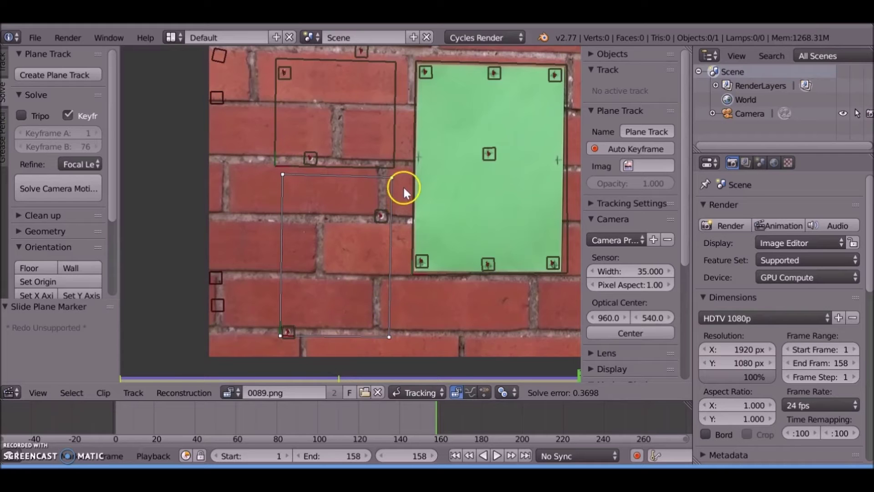
Rename the lower wall plane track to PT3
{"action": "left_click", "coordinate": [662, 131]}
{"action": "type", "text": "PT3"}
{"action": "key", "text": "Return"}
Examine how the wall plane tracks sit on the bricks at frames 79 and 158
{"action": "scroll", "coordinate": [655, 135], "scroll_direction": "down", "scroll_amount": 1}
{"action": "scroll", "coordinate": [363, 158], "scroll_direction": "down", "scroll_amount": 3}
{"action": "left_click_drag", "start_coordinate": [405, 418], "coordinate": [274, 419]}
{"action": "scroll", "coordinate": [377, 271], "scroll_direction": "down", "scroll_amount": 1}
{"action": "middle_click_drag", "start_coordinate": [377, 272], "coordinate": [293, 285]}
{"action": "scroll", "coordinate": [326, 266], "scroll_direction": "up", "scroll_amount": 1}
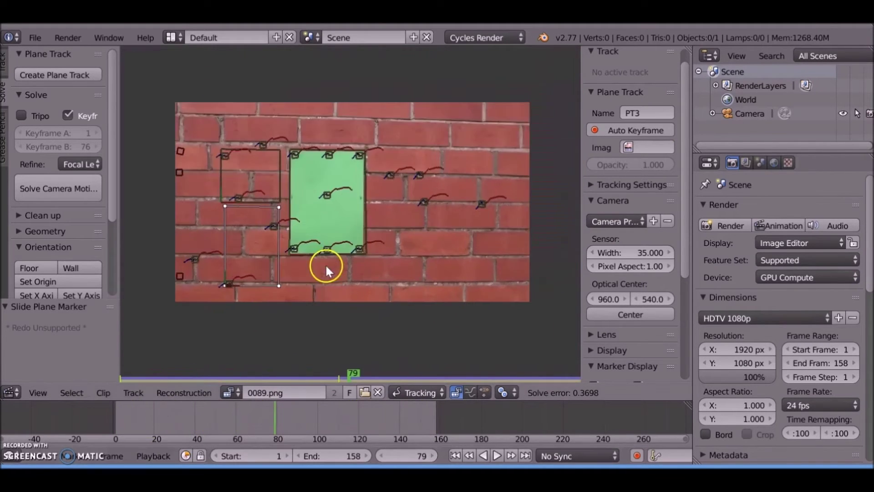
{"action": "scroll", "coordinate": [326, 269], "scroll_direction": "up", "scroll_amount": 3}
{"action": "scroll", "coordinate": [201, 146], "scroll_direction": "up", "scroll_amount": 3}
{"action": "left_click", "coordinate": [525, 455]}
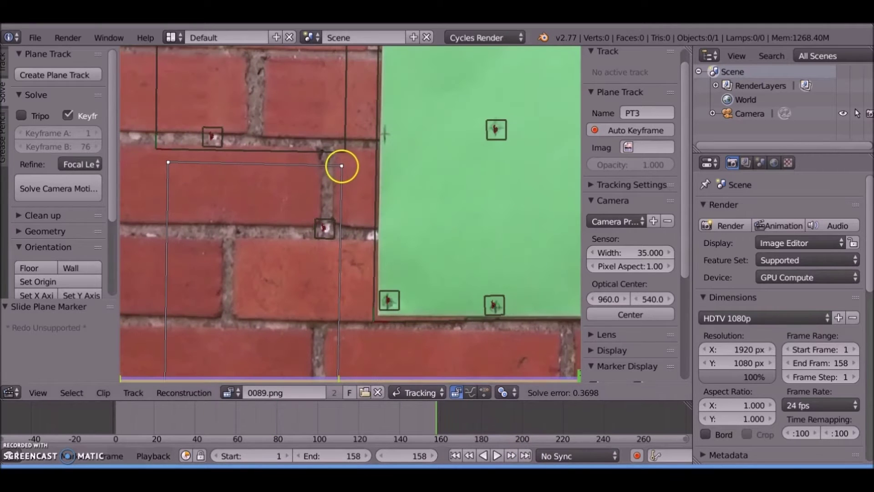
{"action": "scroll", "coordinate": [339, 319], "scroll_direction": "down", "scroll_amount": 4}
At frame 105, enlarge plane track PT2 by raising its upper edge and moving its left edge outward, and check it at frame 2
{"action": "left_click", "coordinate": [379, 423]}
{"action": "left_click_drag", "start_coordinate": [380, 423], "coordinate": [326, 440]}
{"action": "scroll", "coordinate": [331, 247], "scroll_direction": "up", "scroll_amount": 3}
{"action": "left_click_drag", "start_coordinate": [231, 114], "coordinate": [224, 79]}
{"action": "left_click_drag", "start_coordinate": [382, 119], "coordinate": [381, 72]}
{"action": "left_click_drag", "start_coordinate": [229, 249], "coordinate": [212, 251]}
{"action": "left_click_drag", "start_coordinate": [223, 78], "coordinate": [215, 65]}
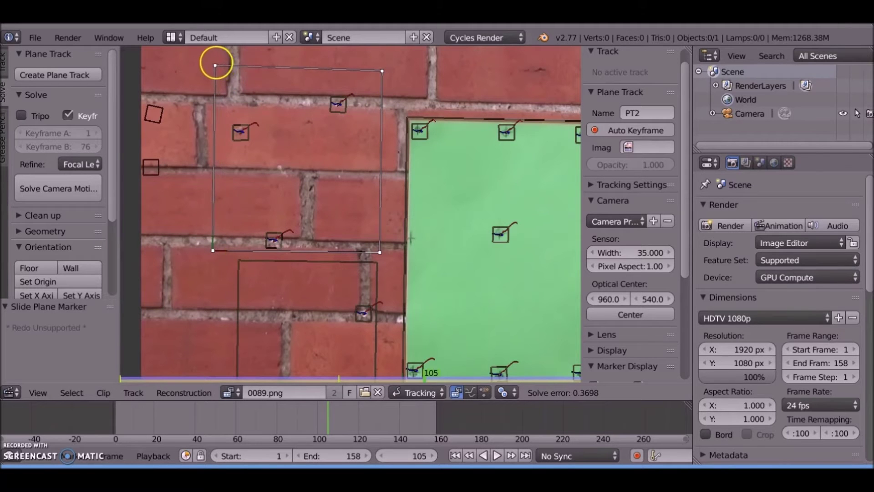
{"action": "scroll", "coordinate": [366, 146], "scroll_direction": "down", "scroll_amount": 4}
{"action": "left_click_drag", "start_coordinate": [238, 415], "coordinate": [120, 419]}
{"action": "scroll", "coordinate": [354, 319], "scroll_direction": "down", "scroll_amount": 2}
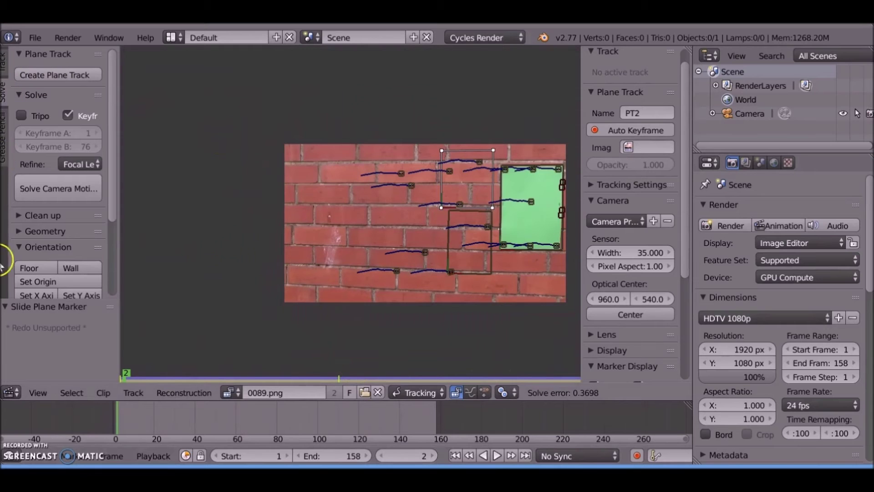
Switch the clip editor area to the Node Editor and enable compositing nodes
{"action": "left_click", "coordinate": [16, 391]}
{"action": "left_click", "coordinate": [49, 223]}
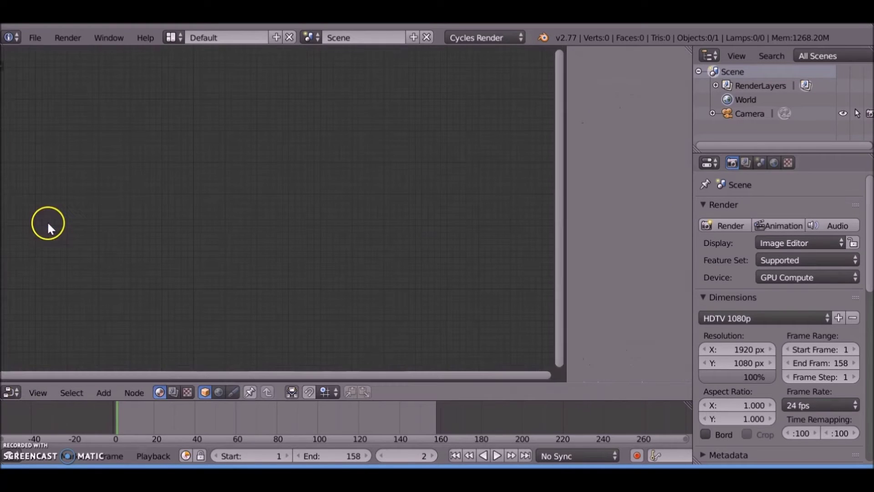
{"action": "left_click", "coordinate": [174, 393]}
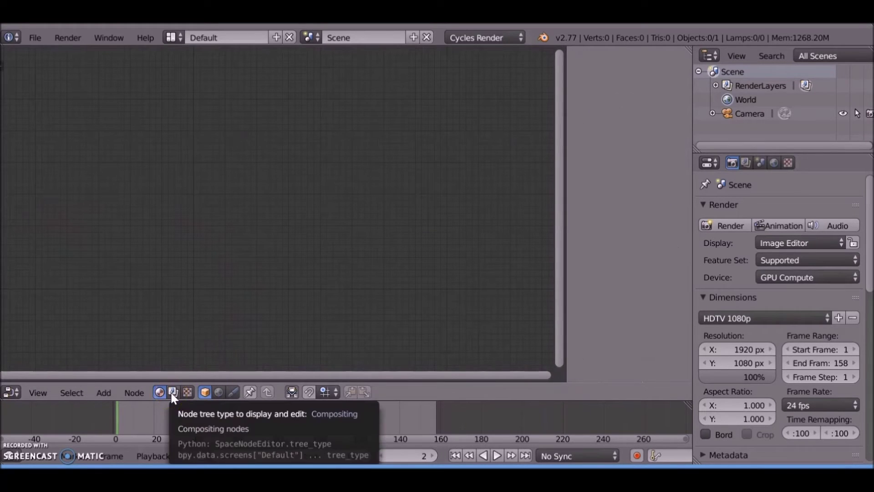
{"action": "left_click", "coordinate": [244, 390]}
Delete the default Render Layers node and move the Composite node aside
{"action": "left_click_drag", "start_coordinate": [218, 175], "coordinate": [115, 127]}
{"action": "key", "text": "x"}
{"action": "left_click_drag", "start_coordinate": [317, 174], "coordinate": [483, 141]}
Add an image sequence node containing all the PNG frames from the Undistorted folder, starting with 0089.png
{"action": "key", "text": "shift+a"}
{"action": "mouse_move", "coordinate": [141, 168]}
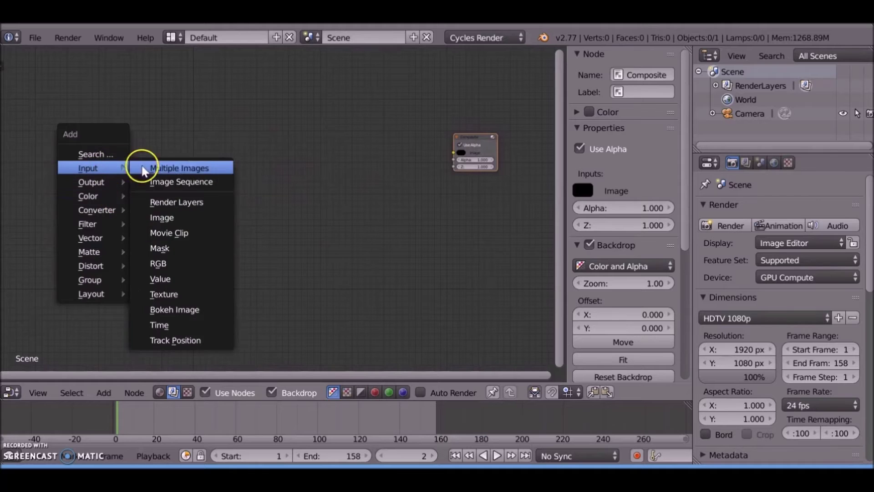
{"action": "left_click", "coordinate": [187, 184]}
{"action": "left_click", "coordinate": [198, 115]}
{"action": "key", "text": "a"}
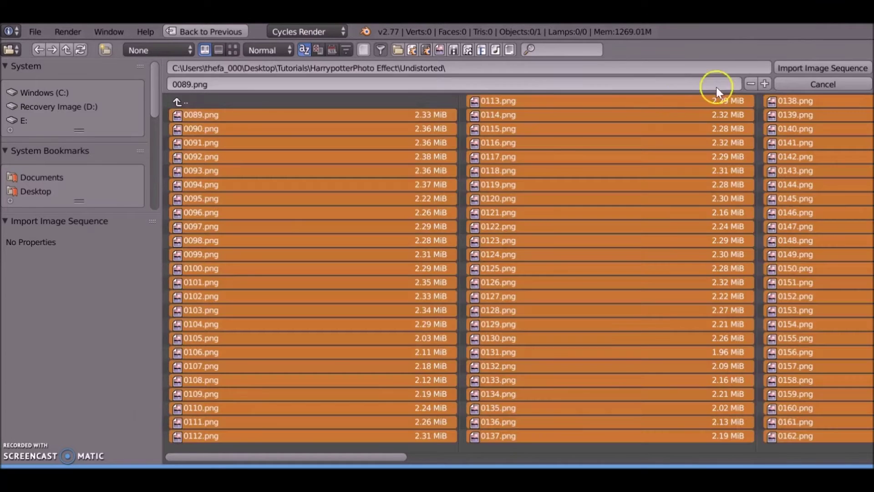
{"action": "left_click", "coordinate": [819, 68]}
{"action": "left_click", "coordinate": [154, 99]}
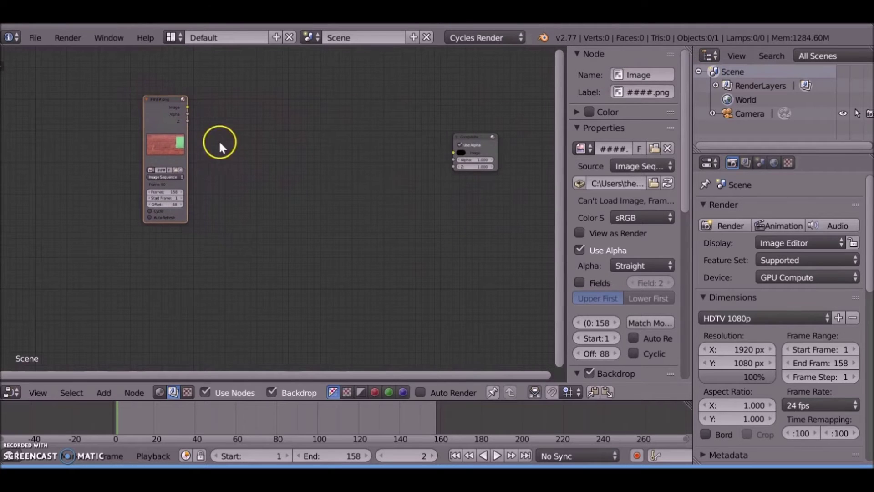
Enable Auto-Refresh on the image sequence node and connect its image output to the Composite node
{"action": "scroll", "coordinate": [178, 123], "scroll_direction": "up", "scroll_amount": 2}
{"action": "left_click", "coordinate": [83, 220]}
{"action": "scroll", "coordinate": [350, 337], "scroll_direction": "down", "scroll_amount": 3}
{"action": "middle_click_drag", "start_coordinate": [303, 202], "coordinate": [288, 252]}
{"action": "left_click_drag", "start_coordinate": [181, 166], "coordinate": [427, 209]}
Attach a Viewer node to the image sequence, place it above the Composite node and reduce the backdrop zoom to 0.48
{"action": "left_click", "coordinate": [169, 182], "text": "ctrl+shift"}
{"action": "left_click_drag", "start_coordinate": [226, 76], "coordinate": [454, 154]}
{"action": "scroll", "coordinate": [644, 196], "scroll_direction": "down", "scroll_amount": 5}
{"action": "key", "text": "v"}
{"action": "key", "text": "v"}
{"action": "key", "text": "v"}
{"action": "key", "text": "v"}
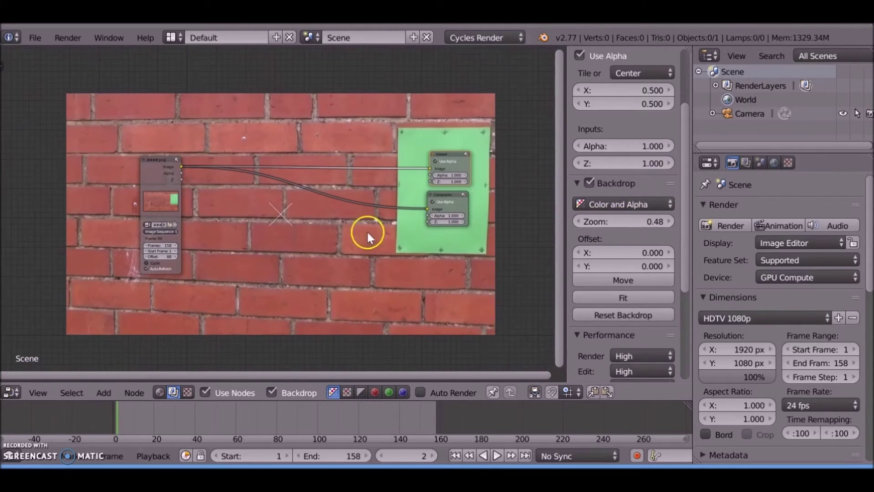
Insert a Hue Saturation Value node between the image sequence and the two output nodes
{"action": "left_click_drag", "start_coordinate": [150, 158], "coordinate": [40, 121]}
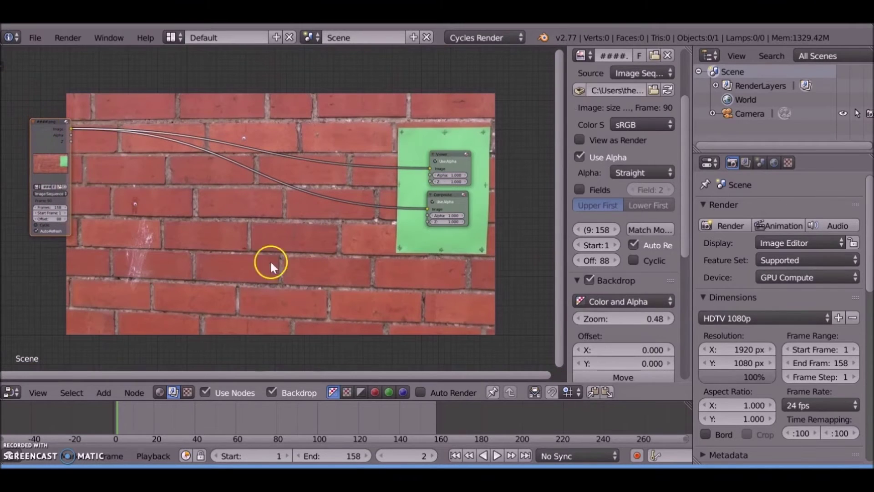
{"action": "key", "text": "shift+a"}
{"action": "mouse_move", "coordinate": [102, 244]}
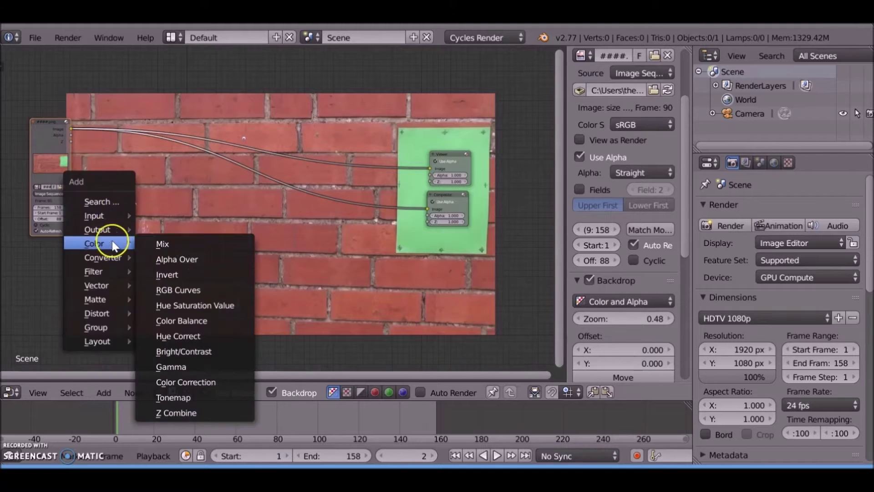
{"action": "left_click", "coordinate": [195, 306]}
{"action": "left_click", "coordinate": [146, 143]}
{"action": "middle_click_drag", "start_coordinate": [147, 143], "coordinate": [177, 128]}
{"action": "scroll", "coordinate": [177, 128], "scroll_direction": "up", "scroll_amount": 5}
{"action": "left_click_drag", "start_coordinate": [139, 84], "coordinate": [55, 76]}
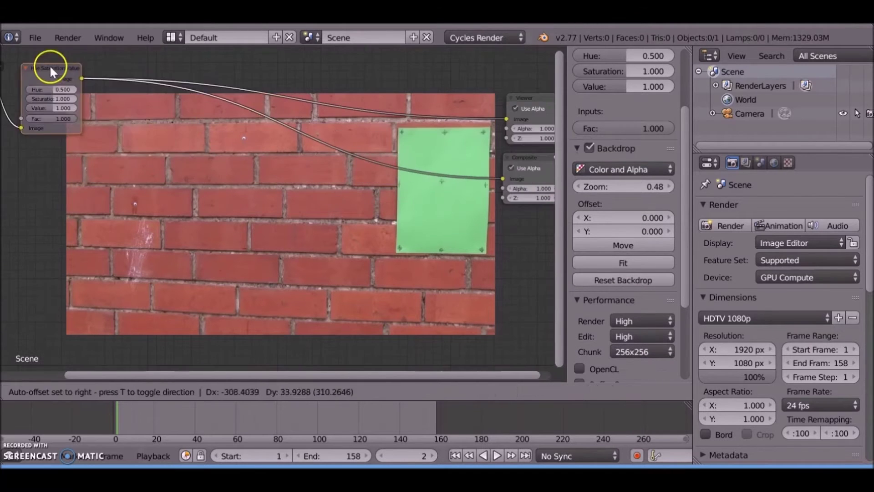
{"action": "middle_click_drag", "start_coordinate": [55, 76], "coordinate": [173, 144]}
{"action": "scroll", "coordinate": [174, 144], "scroll_direction": "up", "scroll_amount": 3}
Set the Hue Saturation Value node's saturation to 0.782
{"action": "mouse_move", "coordinate": [104, 134]}
{"action": "left_mouse_down"}
{"action": "mouse_move", "coordinate": [92, 135]}
{"action": "mouse_move", "coordinate": [100, 134]}
{"action": "left_mouse_up"}
{"action": "left_click", "coordinate": [122, 133]}
{"action": "key", "text": "BackSpace"}
{"action": "type", "text": ".782"}
{"action": "key", "text": "Return"}
Duplicate the Hue Saturation Value node and set the copy's saturation to 0
{"action": "key", "text": "shift+d"}
{"action": "left_click", "coordinate": [285, 157]}
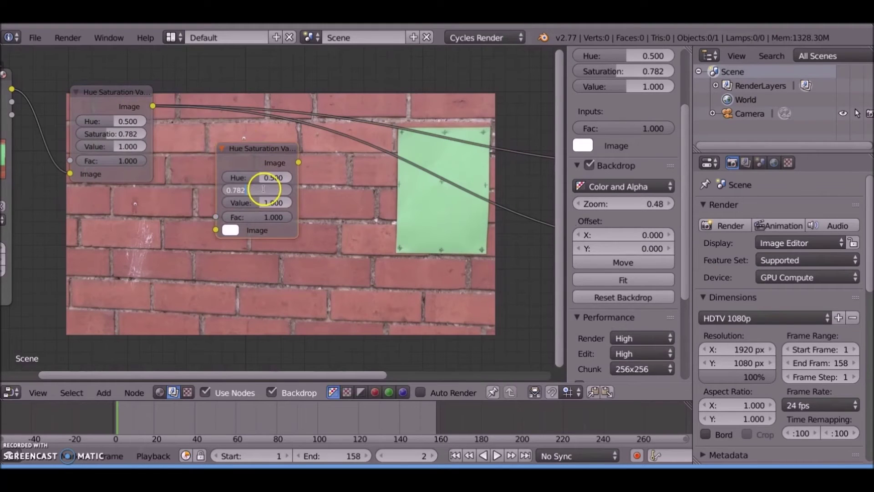
{"action": "left_click_drag", "start_coordinate": [263, 190], "coordinate": [226, 191]}
Feed the desaturated Hue Saturation Value copy from the first Hue Saturation Value node's output
{"action": "scroll", "coordinate": [116, 109], "scroll_direction": "down", "scroll_amount": 2}
{"action": "middle_click_drag", "start_coordinate": [179, 124], "coordinate": [144, 124]}
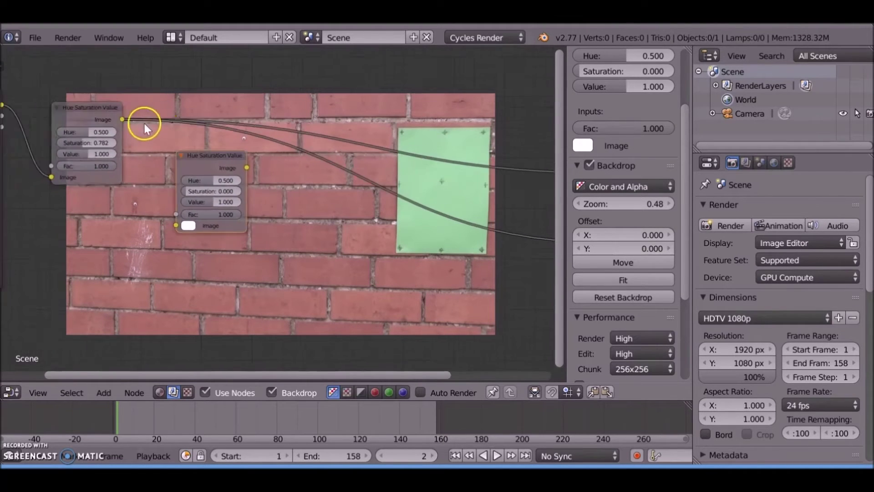
{"action": "scroll", "coordinate": [144, 124], "scroll_direction": "down", "scroll_amount": 1}
{"action": "left_click_drag", "start_coordinate": [58, 127], "coordinate": [161, 223]}
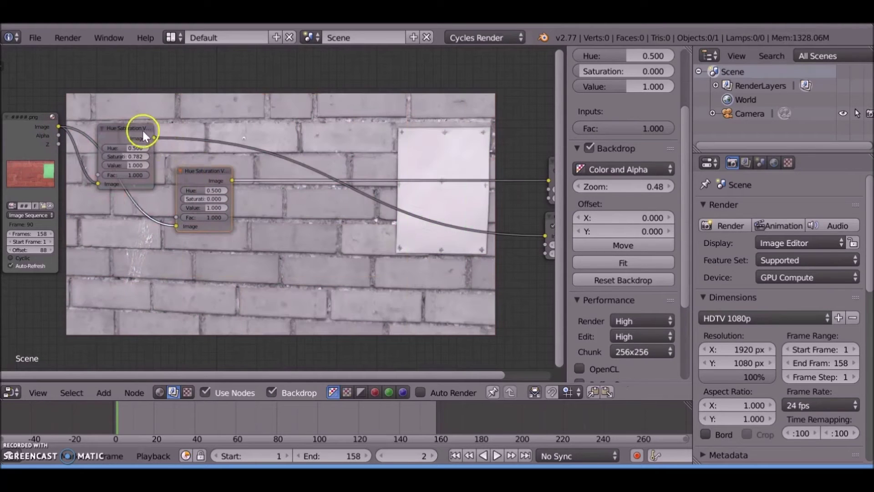
{"action": "left_click_drag", "start_coordinate": [154, 138], "coordinate": [177, 226]}
{"action": "left_click_drag", "start_coordinate": [210, 177], "coordinate": [271, 178]}
Combine both Hue Saturation Value outputs in a Mix node set to Soft Light, and compare the result with the original footage
{"action": "key", "text": "shift+a"}
{"action": "mouse_move", "coordinate": [250, 213]}
{"action": "left_click", "coordinate": [311, 219]}
{"action": "left_click", "coordinate": [288, 121]}
{"action": "left_click", "coordinate": [293, 142]}
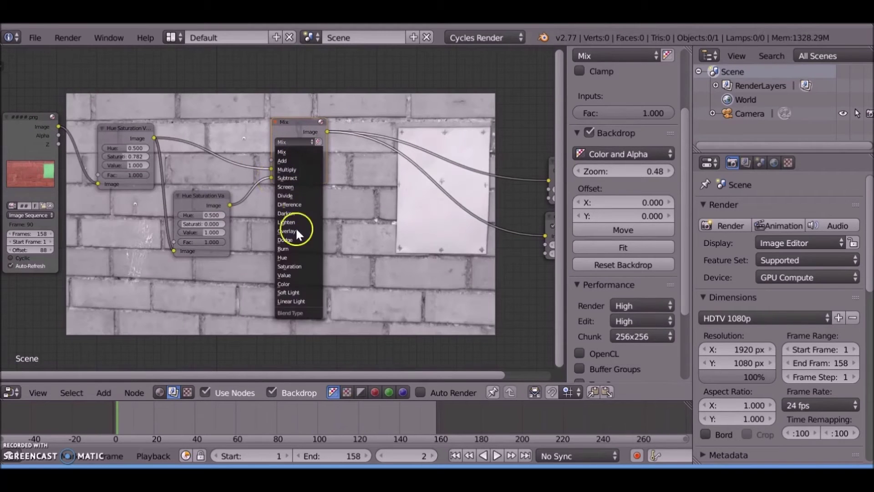
{"action": "left_click", "coordinate": [311, 292]}
{"action": "middle_click_drag", "start_coordinate": [349, 184], "coordinate": [358, 144]}
{"action": "left_click", "coordinate": [46, 89], "text": "ctrl+shift"}
{"action": "left_click", "coordinate": [319, 102], "text": "ctrl+shift"}
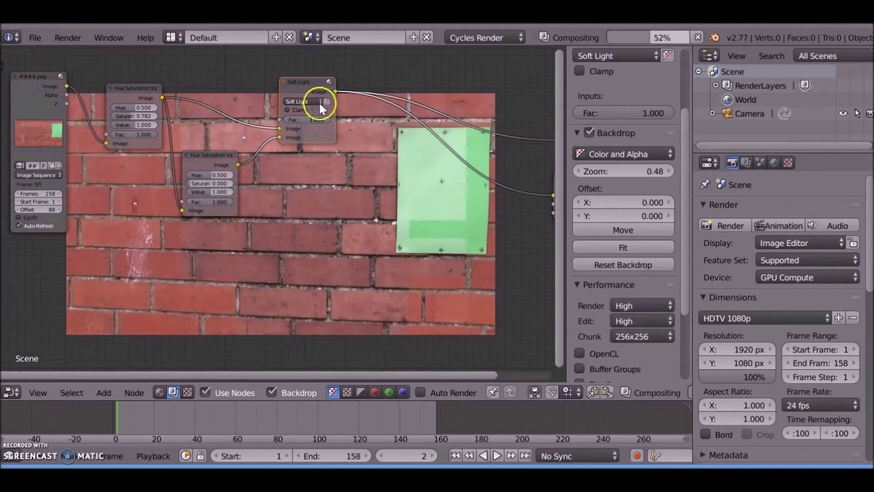
{"action": "middle_click_drag", "start_coordinate": [320, 104], "coordinate": [224, 219]}
Insert a Color Balance node after the Soft Light node and move the Composite and Viewer nodes further along to make room
{"action": "key", "text": "shift+a"}
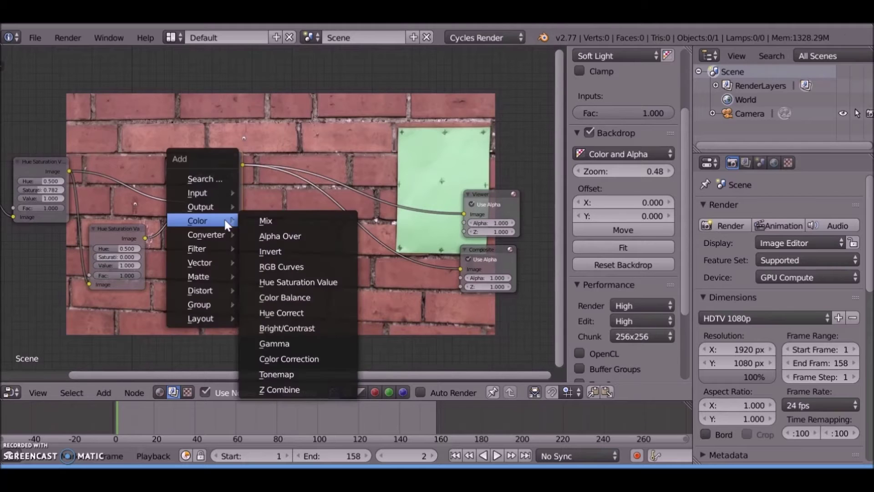
{"action": "left_click", "coordinate": [304, 296]}
{"action": "left_click", "coordinate": [275, 195]}
{"action": "scroll", "coordinate": [285, 170], "scroll_direction": "down", "scroll_amount": 2}
{"action": "scroll", "coordinate": [285, 170], "scroll_direction": "down", "scroll_amount": 1}
{"action": "middle_click_drag", "start_coordinate": [361, 185], "coordinate": [251, 161]}
{"action": "left_click_drag", "start_coordinate": [249, 161], "coordinate": [457, 125]}
{"action": "left_click_drag", "start_coordinate": [248, 200], "coordinate": [494, 180]}
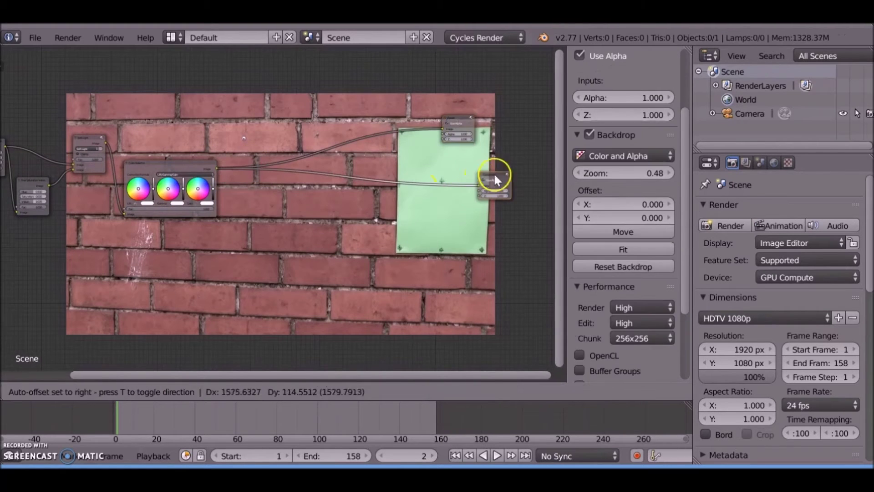
{"action": "left_click", "coordinate": [457, 128]}
In the Color Balance node, shift gamma slightly toward yellow and gain slightly toward blue, and darken the gamma
{"action": "middle_click_drag", "start_coordinate": [259, 182], "coordinate": [332, 173]}
{"action": "scroll", "coordinate": [333, 173], "scroll_direction": "up", "scroll_amount": 5}
{"action": "scroll", "coordinate": [311, 218], "scroll_direction": "up", "scroll_amount": 3}
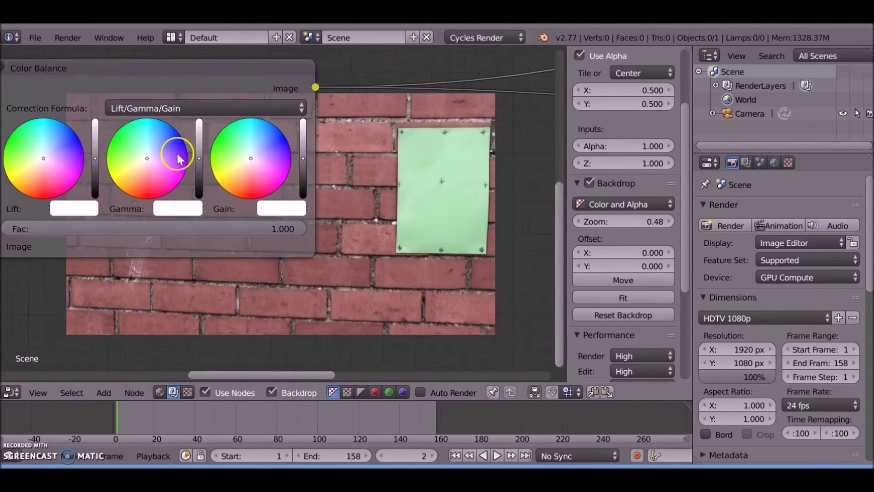
{"action": "left_click", "coordinate": [254, 156]}
{"action": "left_click", "coordinate": [253, 154]}
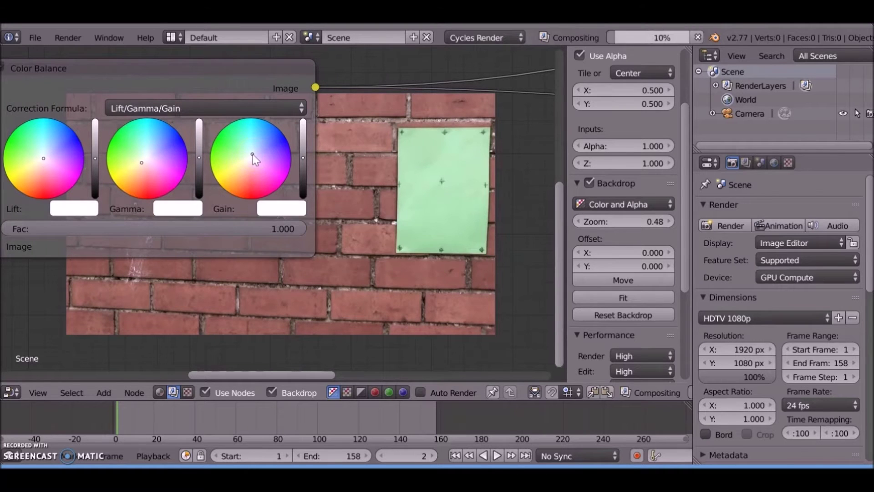
{"action": "left_click", "coordinate": [199, 166]}
{"action": "scroll", "coordinate": [291, 232], "scroll_direction": "down", "scroll_amount": 6}
{"action": "middle_click_drag", "start_coordinate": [314, 253], "coordinate": [184, 166]}
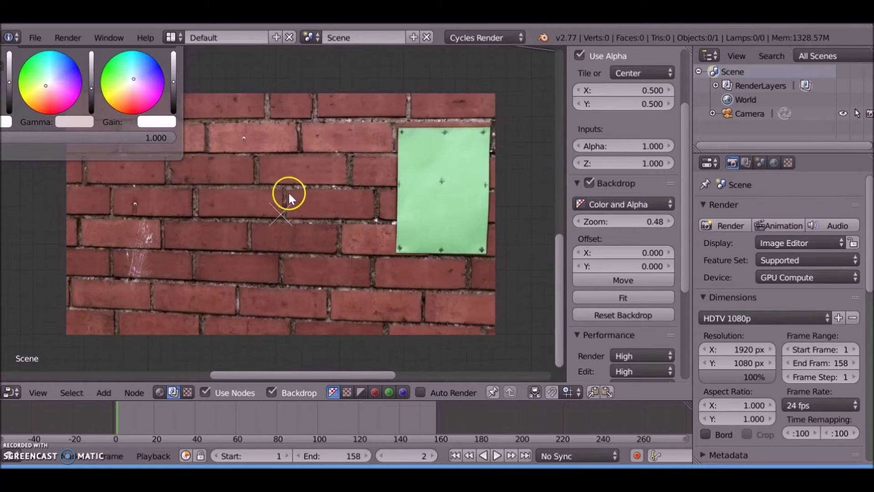
Move the Color Balance node up beside the Soft Light node
{"action": "scroll", "coordinate": [288, 194], "scroll_direction": "down", "scroll_amount": 3}
{"action": "middle_click_drag", "start_coordinate": [203, 114], "coordinate": [217, 163]}
{"action": "scroll", "coordinate": [217, 163], "scroll_direction": "down", "scroll_amount": 3}
{"action": "left_click_drag", "start_coordinate": [171, 140], "coordinate": [159, 100]}
{"action": "middle_click_drag", "start_coordinate": [168, 106], "coordinate": [354, 125]}
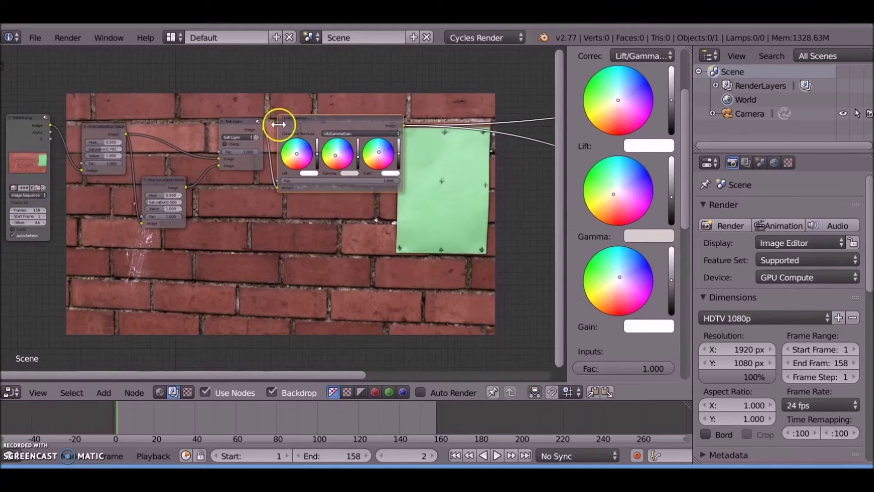
Compare the graded result with the original footage and collapse the Color Balance node
{"action": "left_click", "coordinate": [24, 120], "text": "ctrl+shift"}
{"action": "middle_click_drag", "start_coordinate": [174, 192], "coordinate": [82, 111]}
{"action": "left_click", "coordinate": [223, 58]}
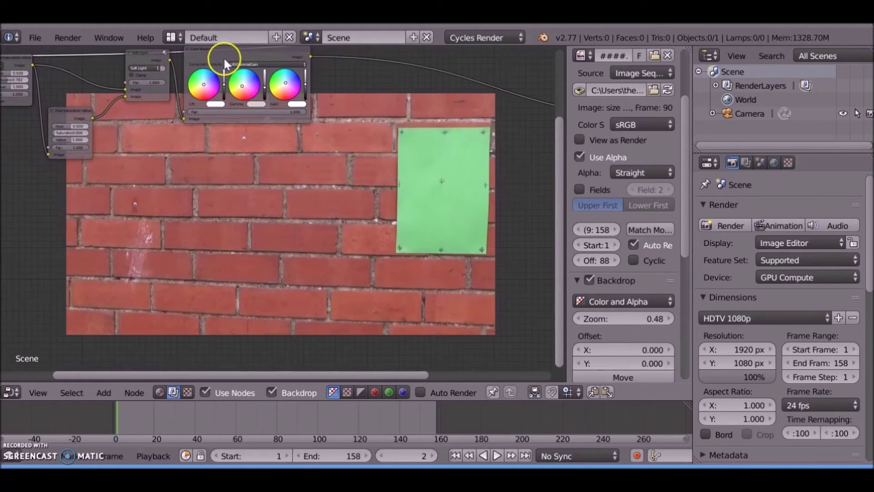
{"action": "middle_click_drag", "start_coordinate": [269, 178], "coordinate": [200, 268]}
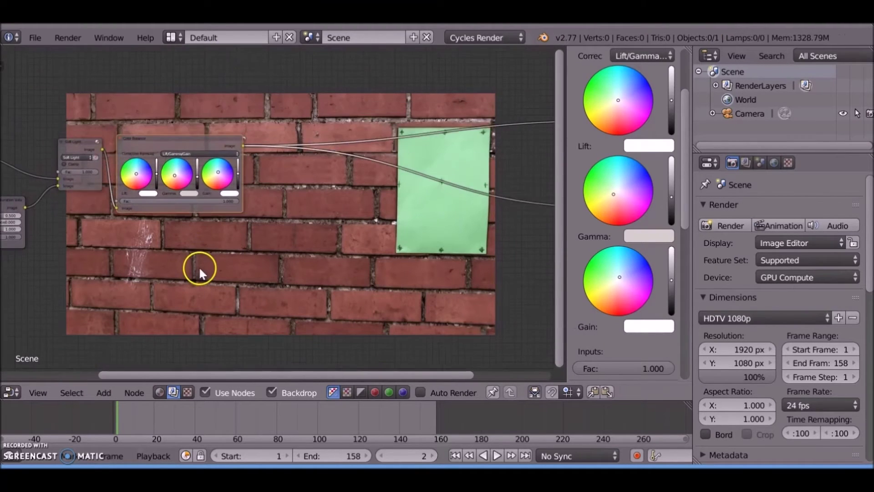
{"action": "scroll", "coordinate": [199, 269], "scroll_direction": "up", "scroll_amount": 3}
{"action": "middle_click_drag", "start_coordinate": [286, 228], "coordinate": [258, 228]}
{"action": "key", "text": "ctrl+x"}
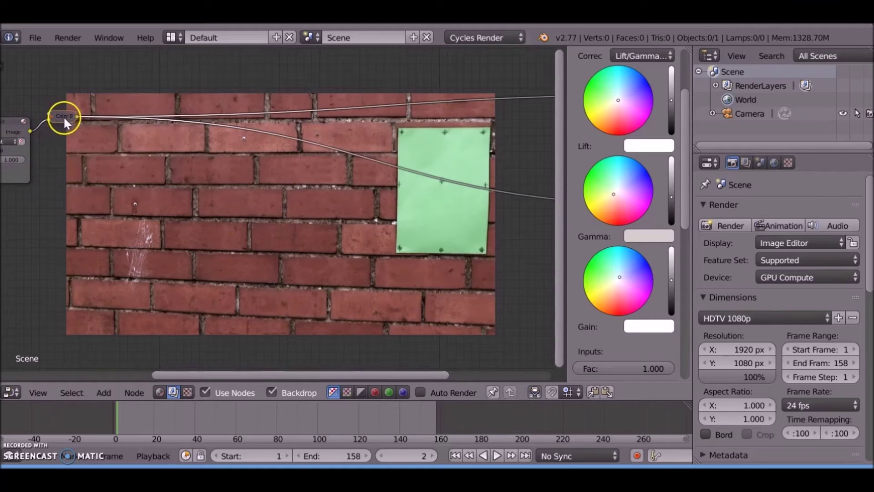
Insert a Mix node between the Color Balance node and the Composite and Viewer nodes
{"action": "key", "text": "shift+a"}
{"action": "mouse_move", "coordinate": [102, 190]}
{"action": "left_click", "coordinate": [144, 193]}
{"action": "left_click", "coordinate": [152, 152]}
{"action": "left_click_drag", "start_coordinate": [157, 160], "coordinate": [157, 138]}
{"action": "middle_click_drag", "start_coordinate": [156, 139], "coordinate": [183, 91]}
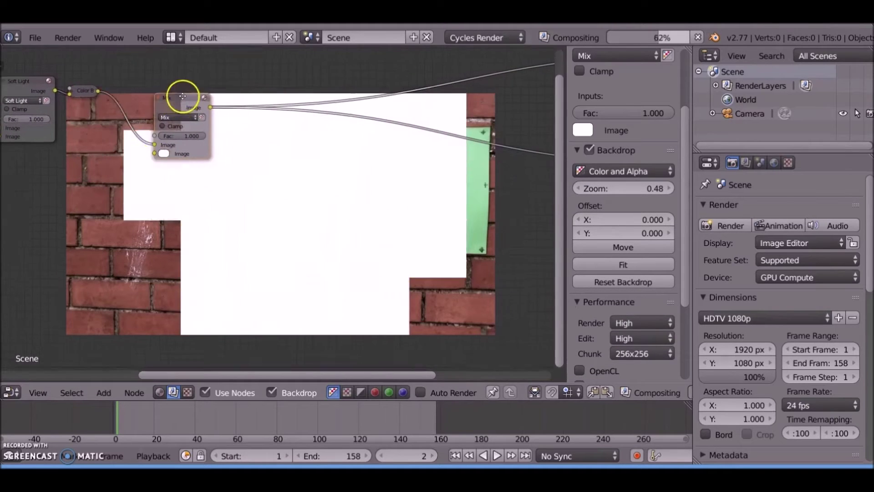
Import all frames from the Crim1FINAL folder as an image sequence node
{"action": "key", "text": "shift+a"}
{"action": "mouse_move", "coordinate": [81, 212]}
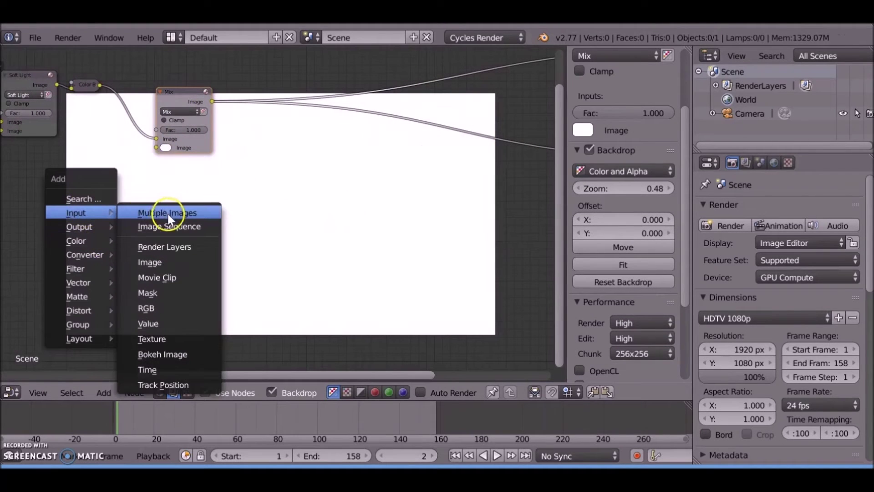
{"action": "left_click", "coordinate": [169, 226]}
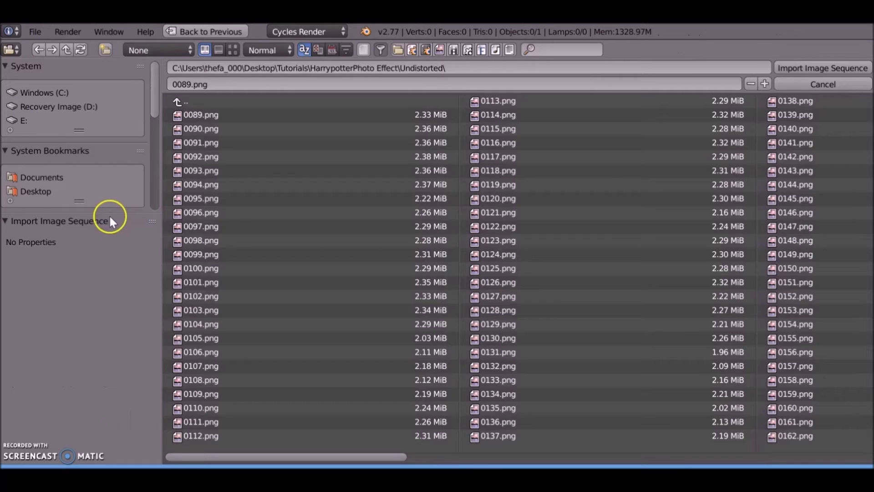
{"action": "left_click", "coordinate": [48, 192]}
{"action": "left_click", "coordinate": [209, 349]}
{"action": "left_click", "coordinate": [250, 169]}
{"action": "left_click", "coordinate": [223, 130]}
{"action": "left_click", "coordinate": [213, 116]}
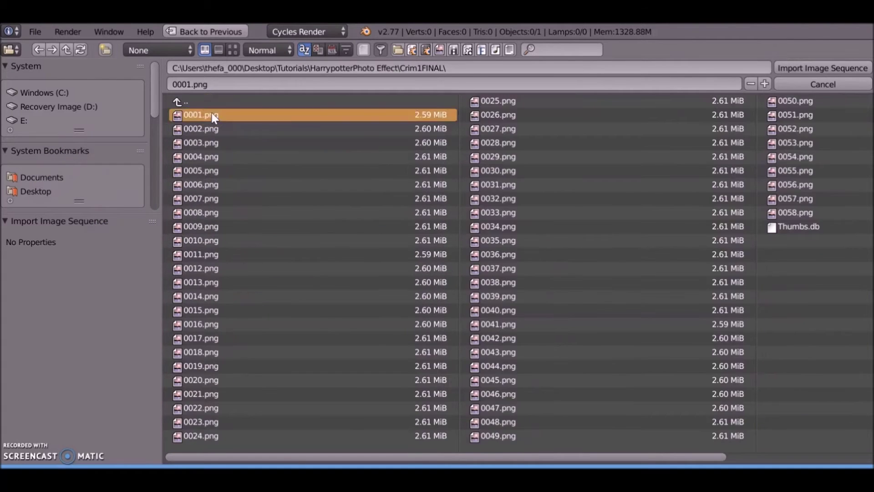
{"action": "key", "text": "a"}
{"action": "left_click", "coordinate": [821, 68]}
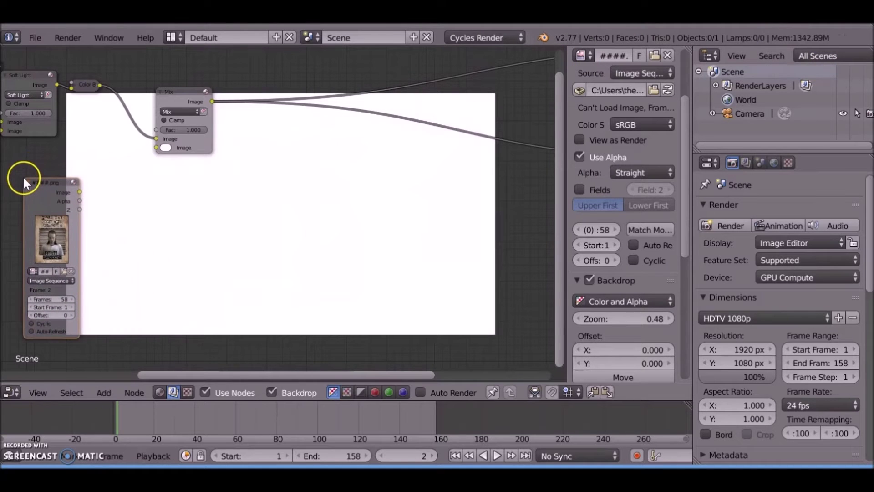
Place the poster's image sequence node below the grading nodes and duplicate it twice underneath
{"action": "scroll", "coordinate": [55, 198], "scroll_direction": "down", "scroll_amount": 2}
{"action": "left_click", "coordinate": [143, 281]}
{"action": "middle_click_drag", "start_coordinate": [171, 266], "coordinate": [174, 132]}
{"action": "key", "text": "shift+d"}
{"action": "left_click", "coordinate": [173, 226]}
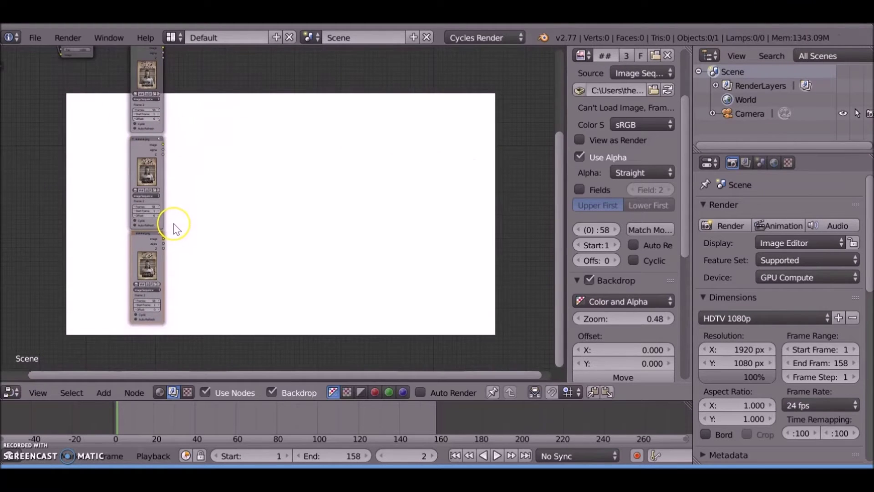
Unlink the image from both duplicated nodes and enable Auto-Refresh on the original poster sequence node
{"action": "scroll", "coordinate": [225, 200], "scroll_direction": "up", "scroll_amount": 5}
{"action": "scroll", "coordinate": [161, 192], "scroll_direction": "up", "scroll_amount": 2}
{"action": "middle_click_drag", "start_coordinate": [161, 192], "coordinate": [200, 110]}
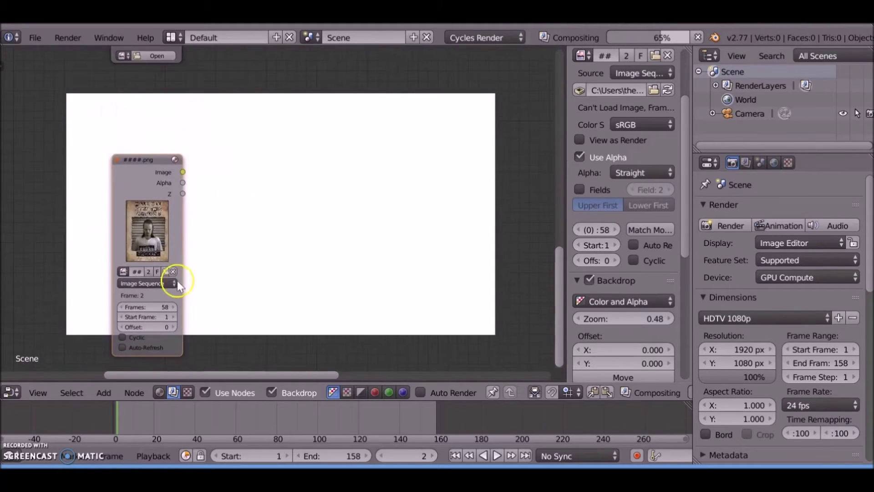
{"action": "left_click", "coordinate": [173, 273]}
{"action": "middle_click_drag", "start_coordinate": [219, 178], "coordinate": [225, 378]}
{"action": "middle_click_drag", "start_coordinate": [223, 152], "coordinate": [228, 267]}
{"action": "scroll", "coordinate": [241, 165], "scroll_direction": "down", "scroll_amount": 4}
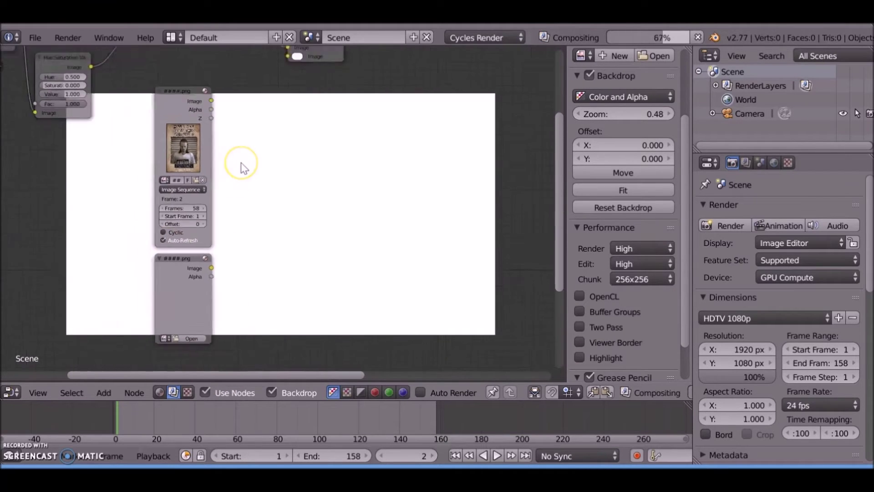
Add a Plane Track Deform node and connect its Image output to the second image input of the Mix node
{"action": "key", "text": "shift+a"}
{"action": "mouse_move", "coordinate": [260, 166]}
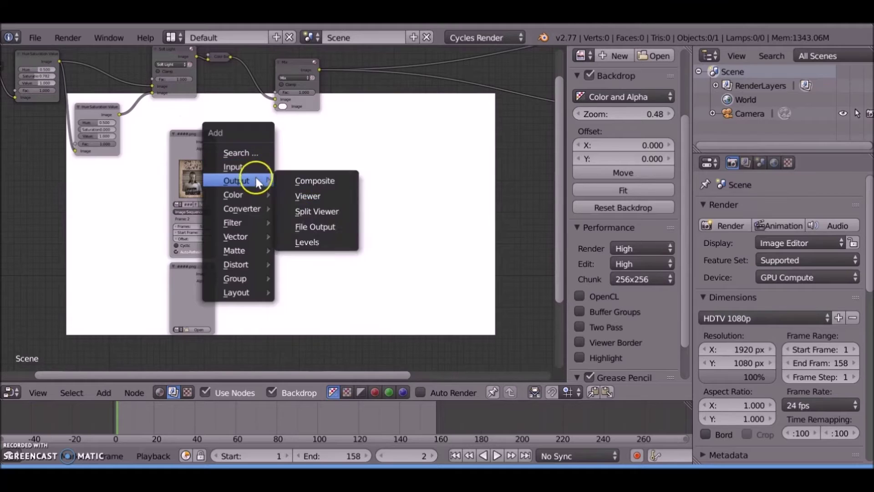
{"action": "left_click", "coordinate": [223, 154]}
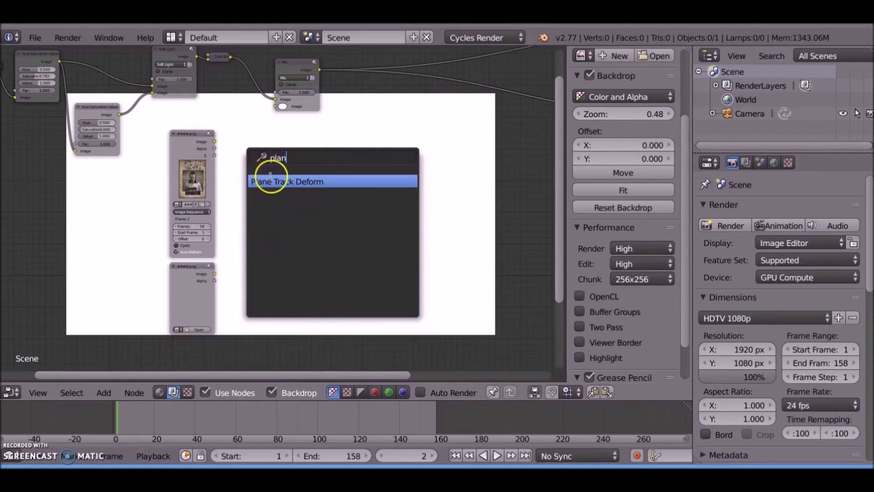
{"action": "left_click", "coordinate": [332, 181]}
{"action": "left_click", "coordinate": [241, 125]}
{"action": "left_click_drag", "start_coordinate": [293, 69], "coordinate": [336, 67]}
{"action": "middle_click_drag", "start_coordinate": [332, 68], "coordinate": [244, 109]}
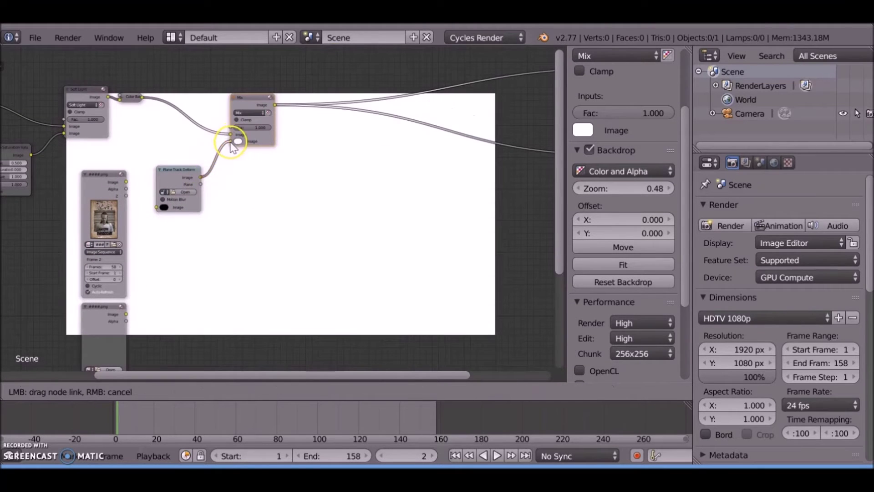
{"action": "left_click_drag", "start_coordinate": [230, 141], "coordinate": [229, 140]}
In the Plane Track Deform node, choose the 0089 movie clip, the Camera tracking object and the PT1 plane track
{"action": "scroll", "coordinate": [229, 141], "scroll_direction": "up", "scroll_amount": 7}
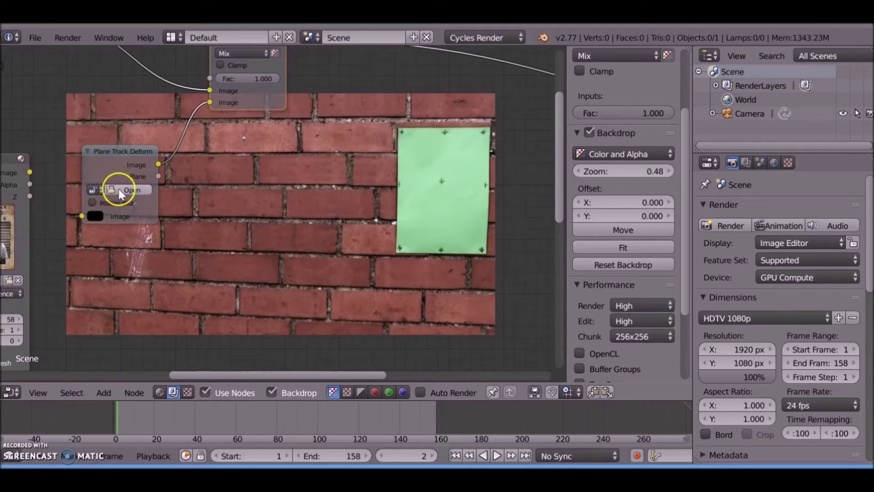
{"action": "left_click", "coordinate": [93, 189]}
{"action": "left_click", "coordinate": [113, 212]}
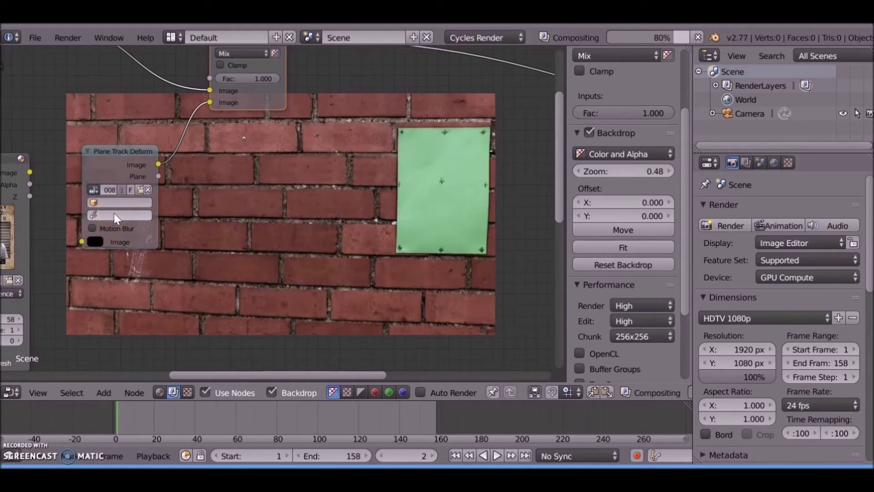
{"action": "left_click", "coordinate": [95, 202]}
{"action": "left_click", "coordinate": [105, 215]}
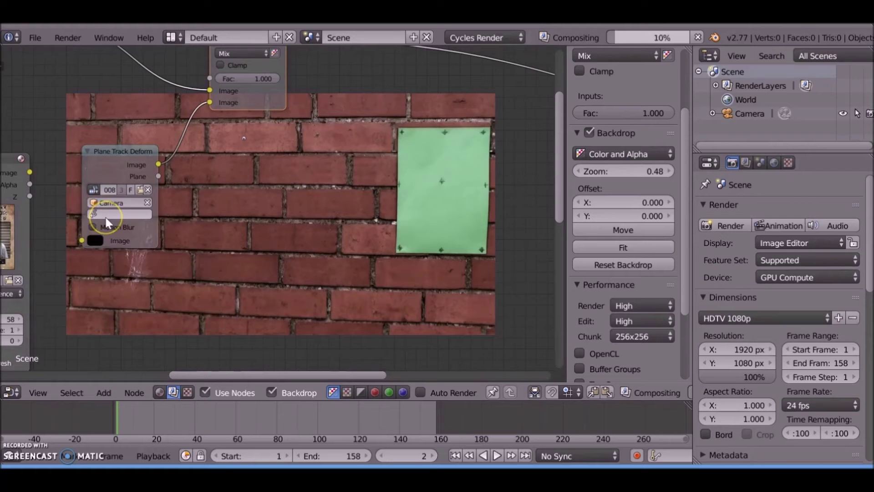
{"action": "left_click", "coordinate": [104, 214]}
{"action": "left_click", "coordinate": [97, 231]}
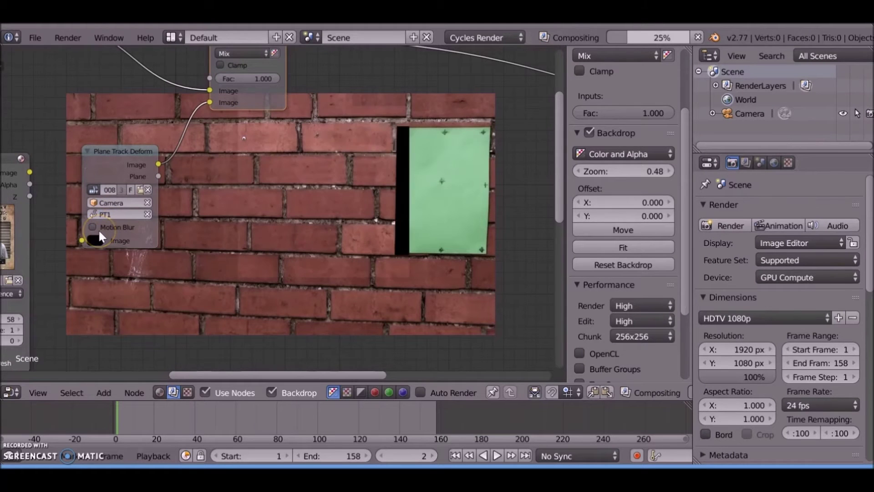
{"action": "scroll", "coordinate": [154, 209], "scroll_direction": "down", "scroll_amount": 4}
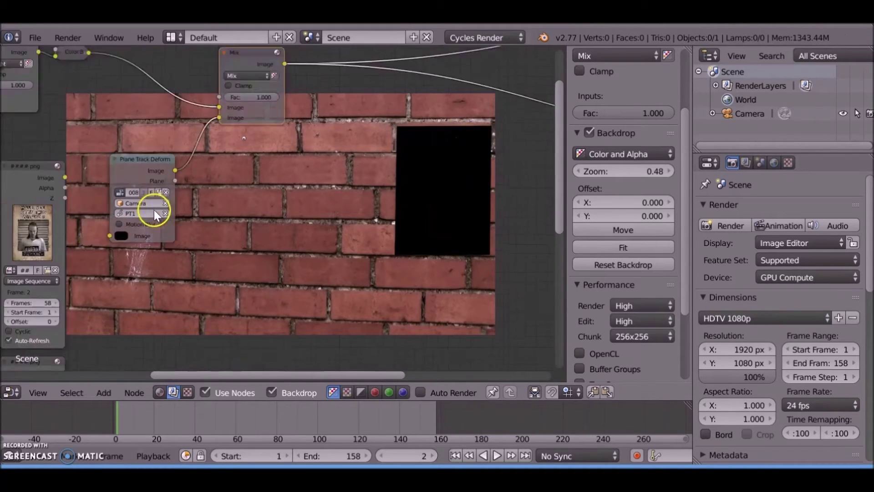
Feed the poster sequence's Image output into the Plane Track Deform node and scrub the timeline to check the tracking
{"action": "scroll", "coordinate": [149, 158], "scroll_direction": "up", "scroll_amount": 1}
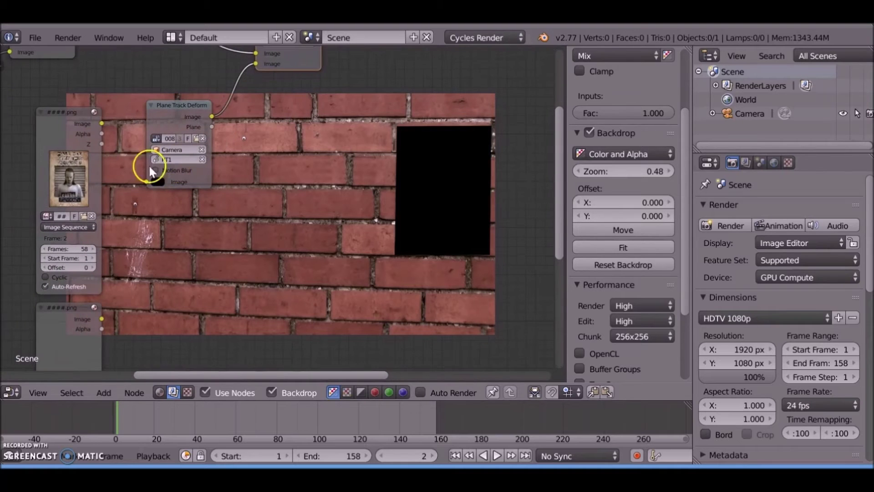
{"action": "left_click_drag", "start_coordinate": [102, 123], "coordinate": [146, 182]}
{"action": "scroll", "coordinate": [191, 165], "scroll_direction": "down", "scroll_amount": 2}
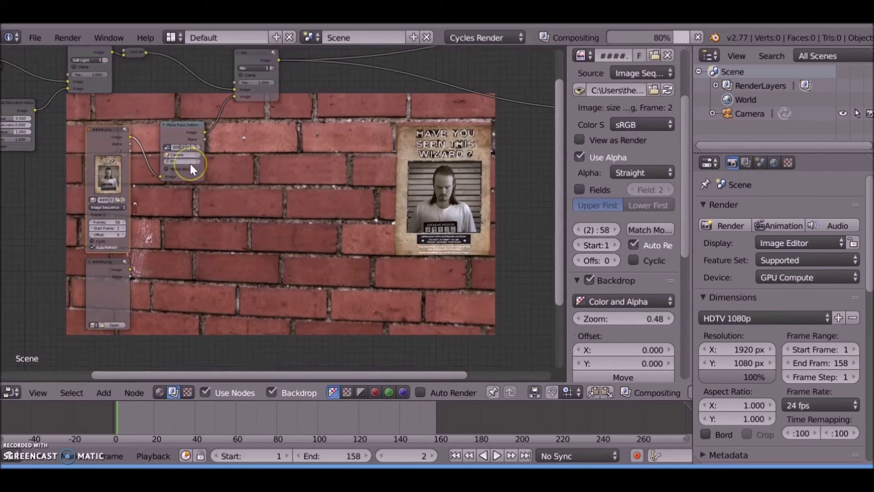
{"action": "left_click_drag", "start_coordinate": [201, 415], "coordinate": [376, 420]}
{"action": "middle_click_drag", "start_coordinate": [308, 321], "coordinate": [228, 283]}
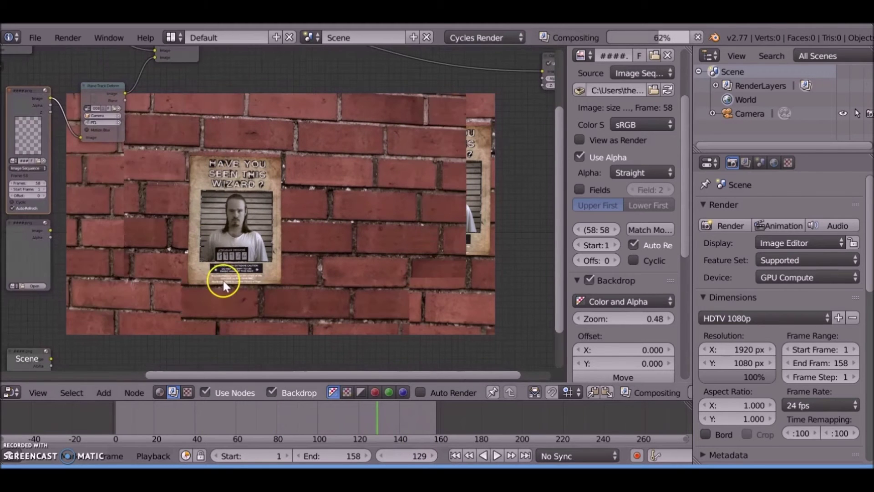
Duplicate the Mix node twice and insert the copies in series after the original
{"action": "middle_click_drag", "start_coordinate": [211, 156], "coordinate": [307, 218]}
{"action": "scroll", "coordinate": [306, 218], "scroll_direction": "down", "scroll_amount": 5}
{"action": "left_click_drag", "start_coordinate": [223, 171], "coordinate": [215, 158]}
{"action": "left_click", "coordinate": [278, 123]}
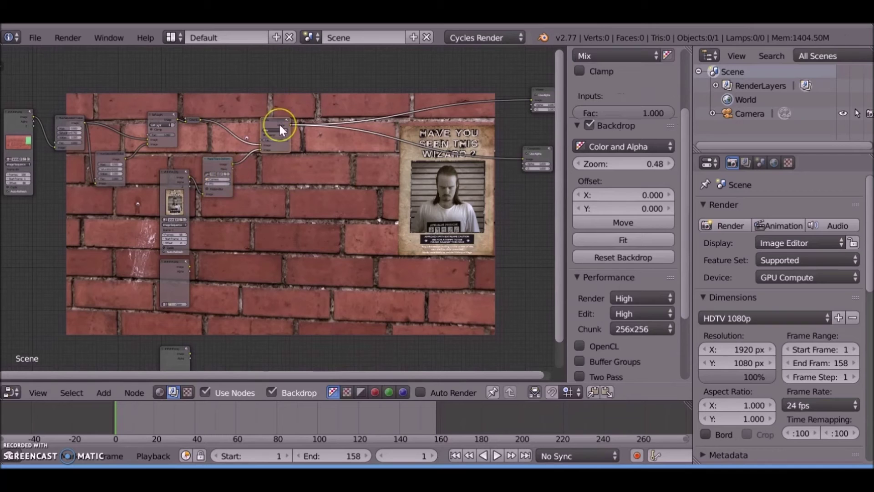
{"action": "key", "text": "shift+d"}
{"action": "left_click", "coordinate": [346, 131]}
{"action": "left_click_drag", "start_coordinate": [343, 130], "coordinate": [323, 117]}
{"action": "key", "text": "shift+d"}
{"action": "left_click", "coordinate": [374, 116]}
Load all frames of the hooded wizard poster into the second, empty image node
{"action": "scroll", "coordinate": [255, 182], "scroll_direction": "up", "scroll_amount": 4}
{"action": "middle_click_drag", "start_coordinate": [218, 187], "coordinate": [221, 141]}
{"action": "left_click", "coordinate": [156, 290]}
{"action": "left_click", "coordinate": [191, 360]}
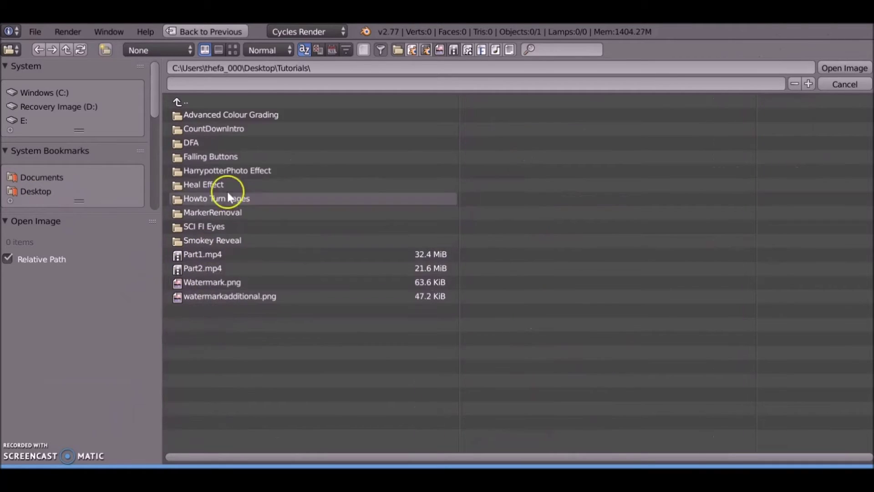
{"action": "left_click", "coordinate": [207, 170]}
{"action": "left_click", "coordinate": [214, 130]}
{"action": "left_click", "coordinate": [212, 116]}
{"action": "key", "text": "a"}
{"action": "left_click", "coordinate": [829, 70]}
Enable Cyclic on the hooded wizard poster's image sequence node
{"action": "scroll", "coordinate": [250, 217], "scroll_direction": "down", "scroll_amount": 4}
{"action": "scroll", "coordinate": [250, 217], "scroll_direction": "up", "scroll_amount": 7}
{"action": "middle_click_drag", "start_coordinate": [250, 216], "coordinate": [215, 159]}
{"action": "left_click", "coordinate": [109, 263]}
Load all frames of the purple unicorn poster from the HarrypotterPhoto Effect folder into the third image node
{"action": "scroll", "coordinate": [197, 279], "scroll_direction": "down", "scroll_amount": 4}
{"action": "left_click", "coordinate": [181, 359]}
{"action": "left_click", "coordinate": [35, 191]}
{"action": "left_click", "coordinate": [202, 353]}
{"action": "left_click", "coordinate": [213, 171]}
{"action": "left_click", "coordinate": [212, 157]}
{"action": "left_click", "coordinate": [215, 117]}
{"action": "key", "text": "a"}
{"action": "left_click", "coordinate": [829, 69]}
Enable Auto-Refresh and Cyclic on the purple unicorn image sequence node
{"action": "middle_click_drag", "start_coordinate": [196, 346], "coordinate": [191, 177]}
{"action": "scroll", "coordinate": [186, 227], "scroll_direction": "up", "scroll_amount": 1}
{"action": "left_click", "coordinate": [149, 301]}
{"action": "left_click", "coordinate": [151, 291]}
Duplicate the Plane Track Deform node twice and place the copies beside it below the Mix nodes
{"action": "scroll", "coordinate": [323, 106], "scroll_direction": "down", "scroll_amount": 14}
{"action": "middle_click_drag", "start_coordinate": [334, 78], "coordinate": [284, 188]}
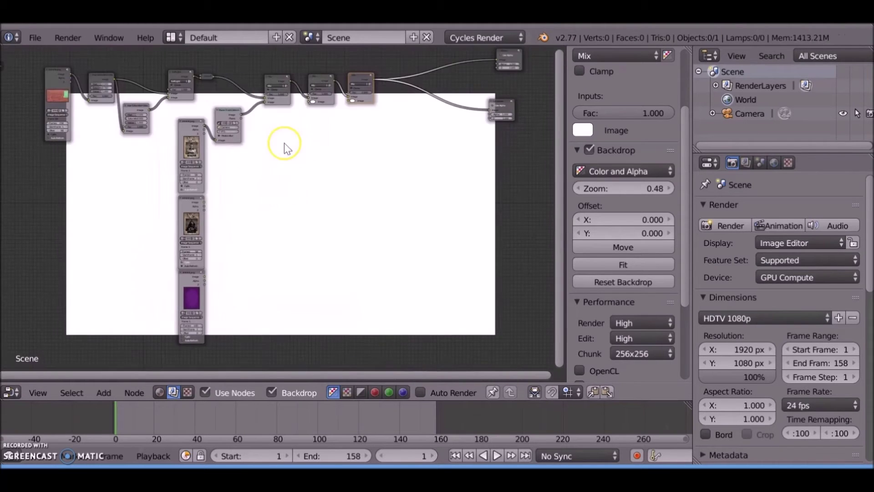
{"action": "scroll", "coordinate": [245, 136], "scroll_direction": "up", "scroll_amount": 6}
{"action": "middle_click_drag", "start_coordinate": [205, 81], "coordinate": [215, 165]}
{"action": "left_click", "coordinate": [220, 148]}
{"action": "key", "text": "shift+d"}
{"action": "left_click", "coordinate": [317, 162]}
Assign plane track PT2 to the second Plane Track Deform node and PT3 to the third
{"action": "scroll", "coordinate": [283, 151], "scroll_direction": "up", "scroll_amount": 4}
{"action": "left_click", "coordinate": [263, 136]}
{"action": "left_click", "coordinate": [264, 167]}
{"action": "left_click", "coordinate": [451, 135]}
{"action": "left_click", "coordinate": [435, 185]}
Connect the PT2 and PT3 deform nodes' Image outputs to the second and third Mix nodes, and move the PT3 node lower
{"action": "scroll", "coordinate": [410, 182], "scroll_direction": "down", "scroll_amount": 4}
{"action": "left_click_drag", "start_coordinate": [275, 139], "coordinate": [285, 98]}
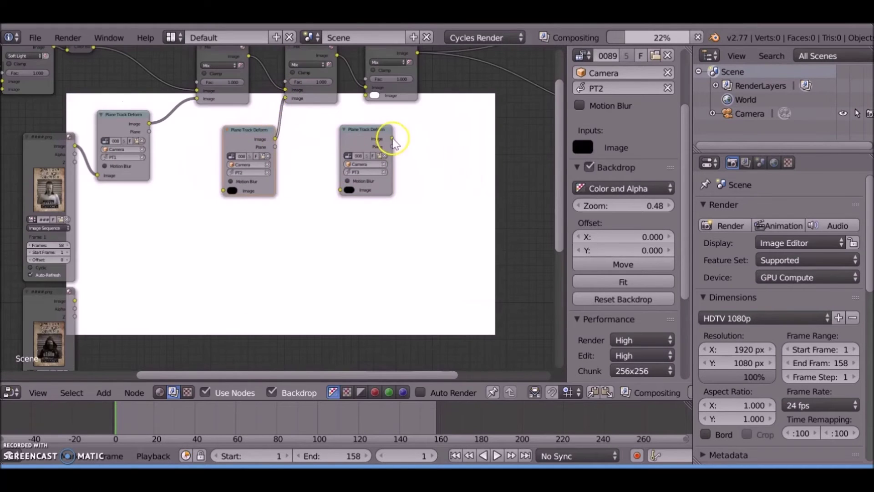
{"action": "left_click_drag", "start_coordinate": [392, 138], "coordinate": [366, 95]}
{"action": "left_click_drag", "start_coordinate": [356, 141], "coordinate": [322, 201]}
Connect the hooded wizard sequence to the PT3 deform node and the purple unicorn sequence to the PT2 deform node
{"action": "middle_click_drag", "start_coordinate": [449, 300], "coordinate": [375, 260]}
{"action": "middle_click_drag", "start_coordinate": [179, 148], "coordinate": [260, 85]}
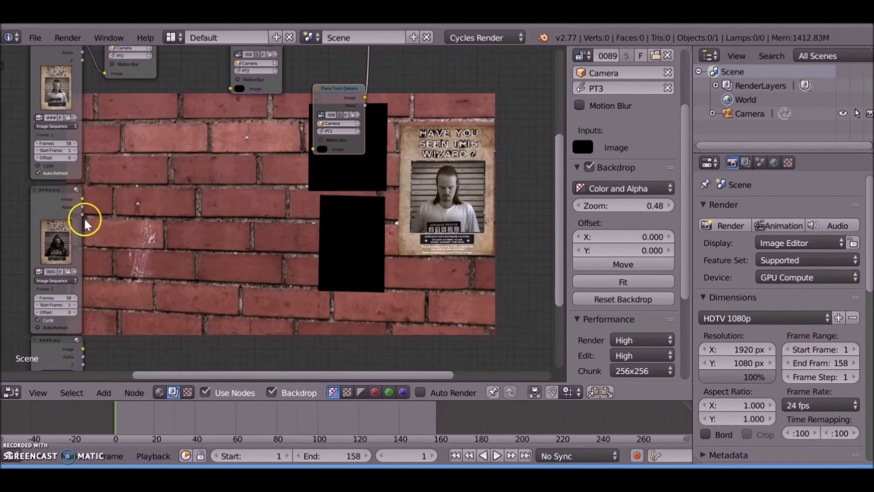
{"action": "middle_click_drag", "start_coordinate": [85, 202], "coordinate": [86, 224]}
{"action": "left_click_drag", "start_coordinate": [83, 221], "coordinate": [313, 171]}
{"action": "left_click_drag", "start_coordinate": [83, 371], "coordinate": [231, 110]}
{"action": "middle_click_drag", "start_coordinate": [251, 191], "coordinate": [190, 141]}
Set the purple unicorn sequence's offset to 25 and scrub the timeline to check the poster animation
{"action": "left_click_drag", "start_coordinate": [182, 411], "coordinate": [267, 424]}
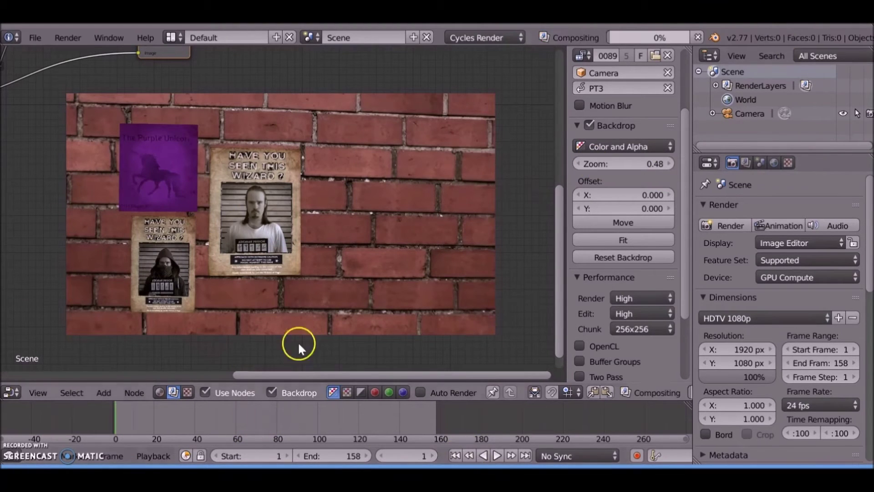
{"action": "left_click", "coordinate": [155, 421]}
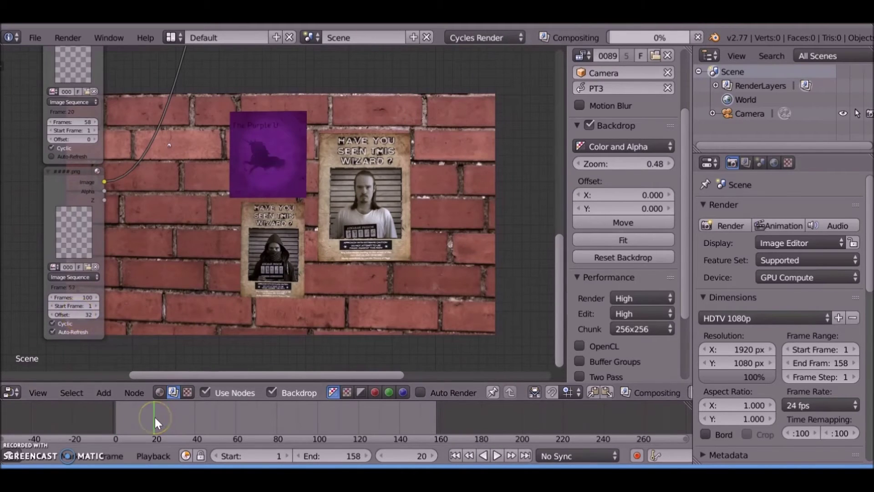
{"action": "left_click_drag", "start_coordinate": [81, 314], "coordinate": [65, 314]}
{"action": "left_click_drag", "start_coordinate": [166, 422], "coordinate": [261, 421]}
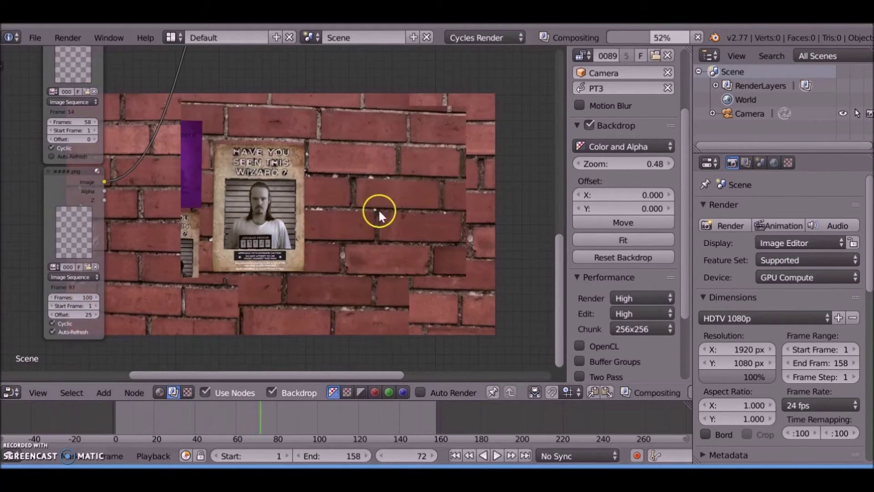
Enable Motion Blur on the PT1 Plane Track Deform node
{"action": "middle_click_drag", "start_coordinate": [378, 210], "coordinate": [349, 335]}
{"action": "scroll", "coordinate": [349, 335], "scroll_direction": "down", "scroll_amount": 6}
{"action": "middle_click_drag", "start_coordinate": [377, 133], "coordinate": [415, 260]}
{"action": "scroll", "coordinate": [261, 261], "scroll_direction": "up", "scroll_amount": 8}
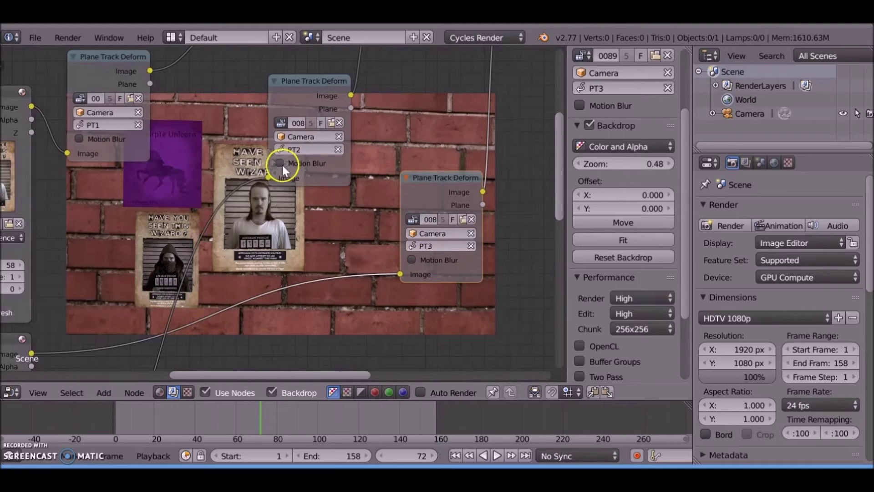
{"action": "left_click", "coordinate": [79, 138]}
{"action": "middle_click_drag", "start_coordinate": [174, 171], "coordinate": [146, 139]}
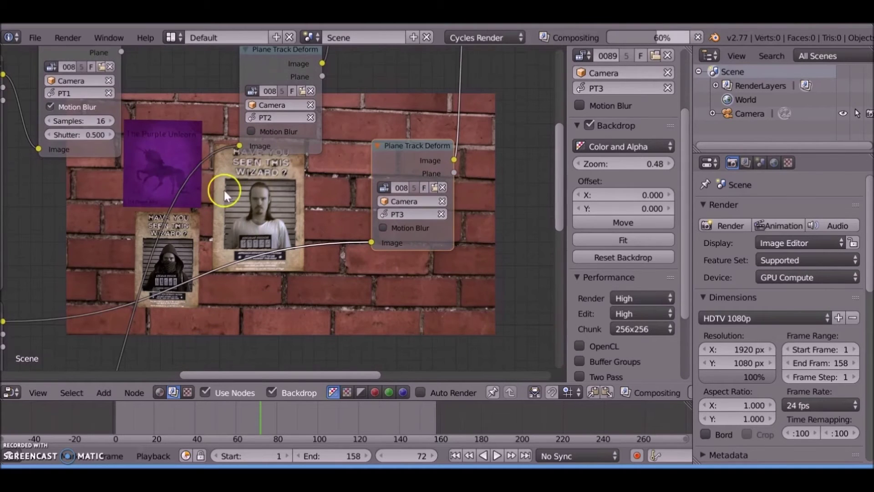
Move the Composite and Viewer nodes further along to make room after the Mix nodes
{"action": "scroll", "coordinate": [382, 195], "scroll_direction": "down", "scroll_amount": 8}
{"action": "middle_click_drag", "start_coordinate": [422, 159], "coordinate": [109, 264]}
{"action": "left_click_drag", "start_coordinate": [364, 110], "coordinate": [485, 89]}
{"action": "left_click_drag", "start_coordinate": [337, 202], "coordinate": [496, 172]}
{"action": "key", "text": "shift+a"}
{"action": "mouse_move", "coordinate": [237, 237]}
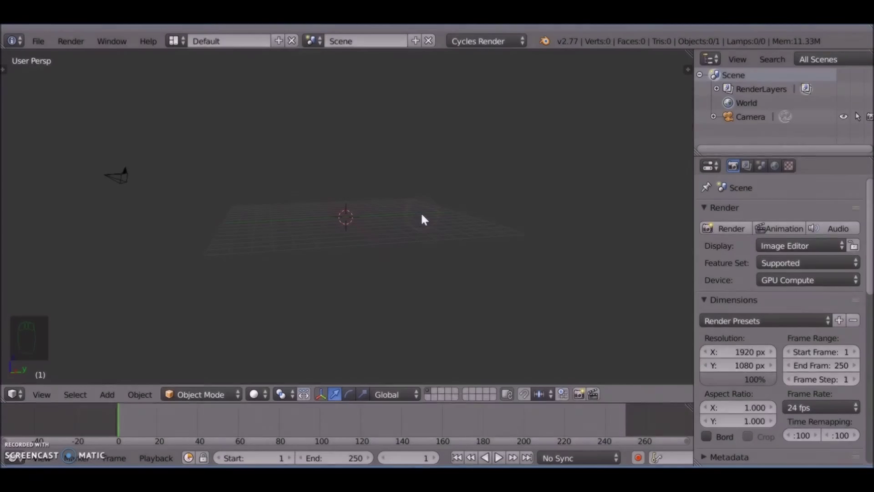
In the new scene, switch to the front view and align the camera to it
{"action": "key", "text": "KP_1"}
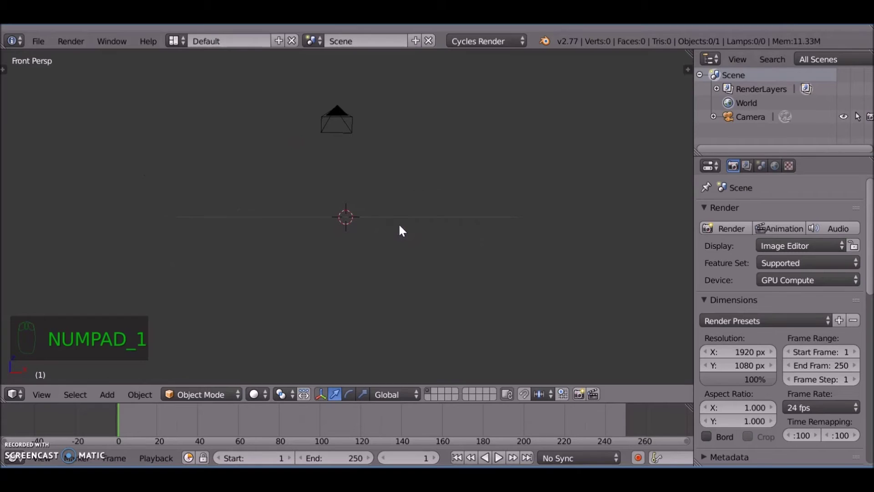
{"action": "key", "text": "ctrl+alt+KP_0"}
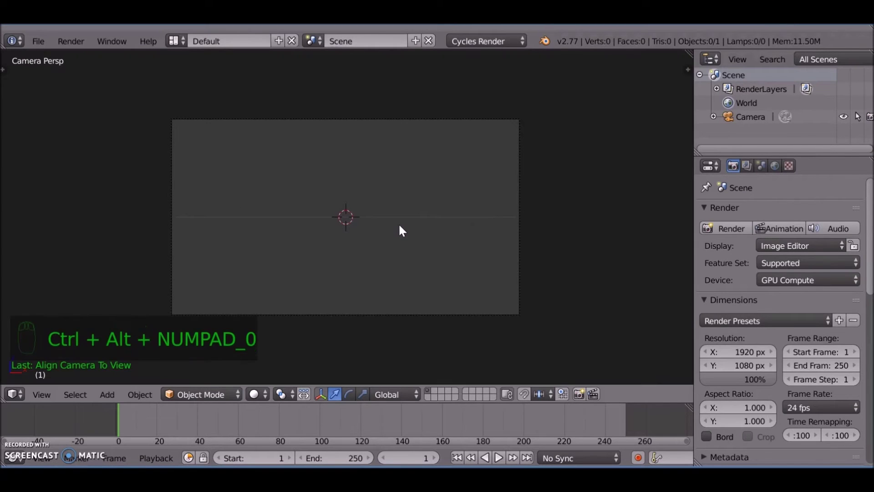
Add a plane, rotate it 90 degrees about X, and scale it along X and Z to slightly overfill the camera frame
{"action": "key", "text": "shift+a"}
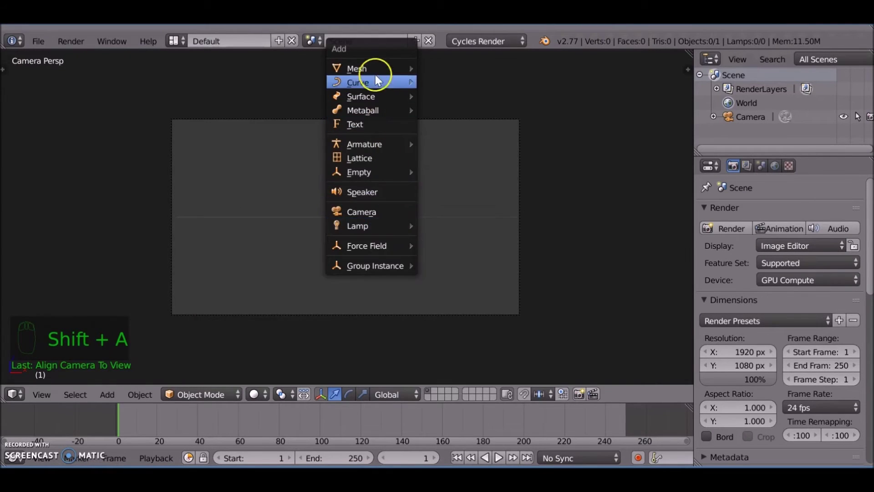
{"action": "mouse_move", "coordinate": [377, 69]}
{"action": "left_click", "coordinate": [460, 69]}
{"action": "type", "text": "rx90"}
{"action": "key", "text": "Return"}
{"action": "key", "text": "s"}
{"action": "key", "text": "x"}
{"action": "left_click", "coordinate": [173, 208]}
{"action": "key", "text": "s"}
{"action": "key", "text": "z"}
{"action": "left_click", "coordinate": [106, 118]}
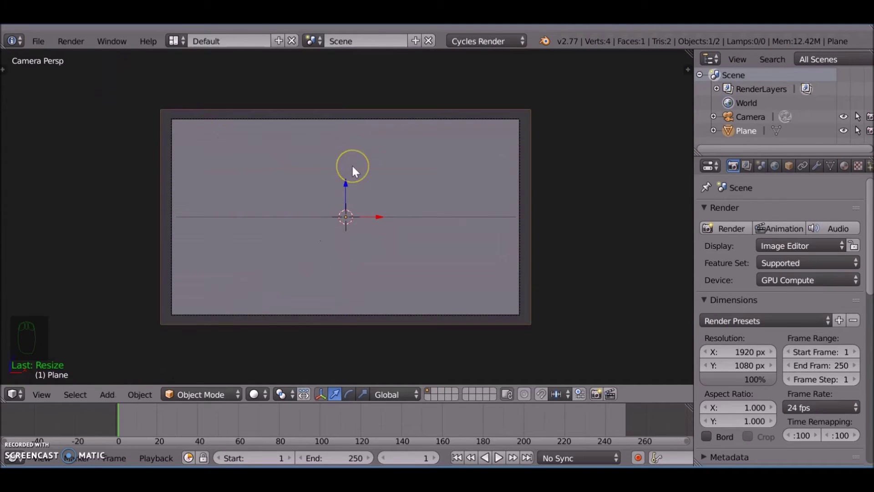
Create a material named Wall on the large plane and set its viewport color to a dark reddish brown
{"action": "left_click", "coordinate": [843, 165]}
{"action": "left_click", "coordinate": [753, 256]}
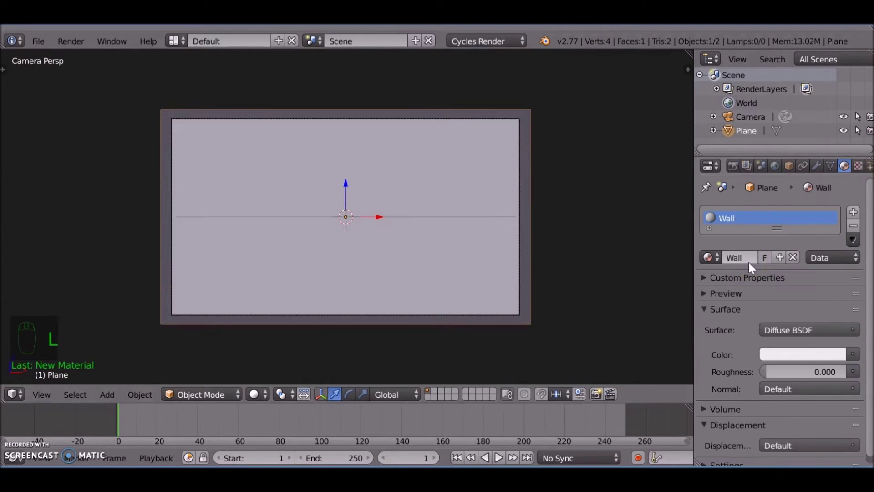
{"action": "scroll", "coordinate": [733, 410], "scroll_direction": "down", "scroll_amount": 1}
{"action": "left_click", "coordinate": [725, 455]}
{"action": "scroll", "coordinate": [732, 437], "scroll_direction": "down", "scroll_amount": 5}
{"action": "left_click", "coordinate": [745, 407]}
{"action": "left_click", "coordinate": [698, 294]}
{"action": "left_click", "coordinate": [766, 281]}
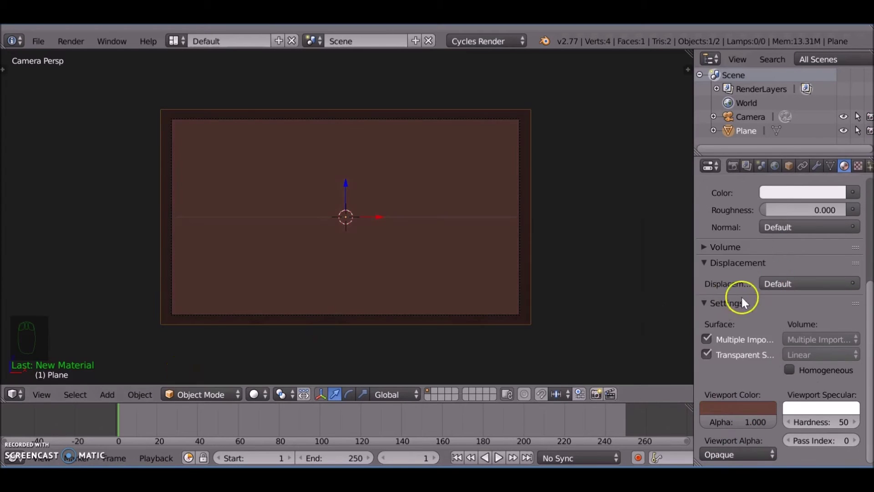
Assign an Image Texture to the Wall material's diffuse color
{"action": "scroll", "coordinate": [774, 318], "scroll_direction": "up", "scroll_amount": 7}
{"action": "left_click", "coordinate": [853, 354]}
{"action": "left_click", "coordinate": [575, 308]}
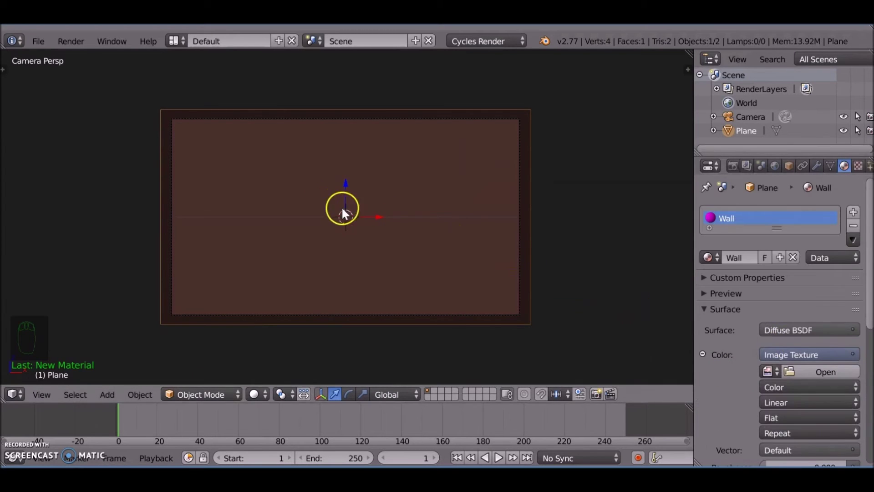
Add a second plane, rotate it 90 degrees about X, and move it in front of the wall plane
{"action": "key", "text": "shift+a"}
{"action": "mouse_move", "coordinate": [348, 215]}
{"action": "left_click", "coordinate": [394, 212]}
{"action": "type", "text": "rx90"}
{"action": "key", "text": "Return"}
{"action": "middle_click_drag", "start_coordinate": [395, 216], "coordinate": [333, 235]}
{"action": "key", "text": "g"}
{"action": "left_click", "coordinate": [363, 215]}
{"action": "key", "text": "KP_0"}
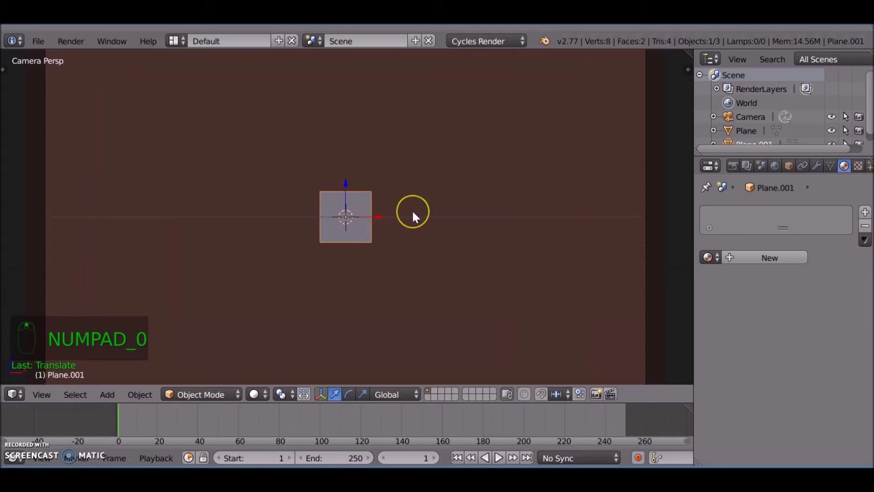
Scale the small plane along Z, then overall and along X, into a larger portrait-format page
{"action": "key", "text": "s"}
{"action": "key", "text": "z"}
{"action": "left_click", "coordinate": [443, 204]}
{"action": "key", "text": "s"}
{"action": "key", "text": "s"}
{"action": "key", "text": "x"}
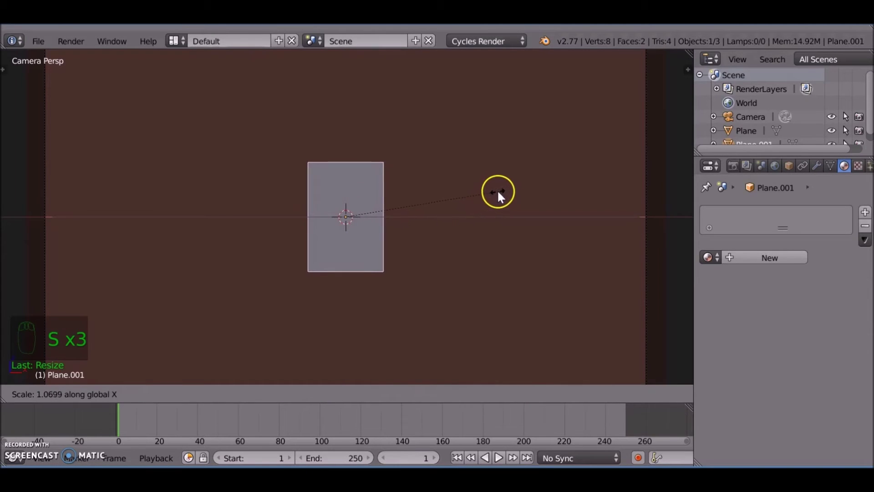
{"action": "left_click", "coordinate": [501, 187]}
{"action": "scroll", "coordinate": [488, 197], "scroll_direction": "down", "scroll_amount": 2}
{"action": "scroll", "coordinate": [479, 203], "scroll_direction": "up", "scroll_amount": 2}
Duplicate the portrait plane along X, then widen and enlarge the copy into a nearly square page beside the original
{"action": "key", "text": "shift+d"}
{"action": "key", "text": "x"}
{"action": "left_click", "coordinate": [537, 218]}
{"action": "key", "text": "s"}
{"action": "key", "text": "x"}
{"action": "left_click", "coordinate": [577, 211]}
{"action": "key", "text": "s"}
{"action": "left_click", "coordinate": [590, 211]}
{"action": "left_click_drag", "start_coordinate": [469, 221], "coordinate": [499, 221]}
Create a material named Page1 on the portrait plane and one named Page2 on the wider plane
{"action": "left_click", "coordinate": [769, 258]}
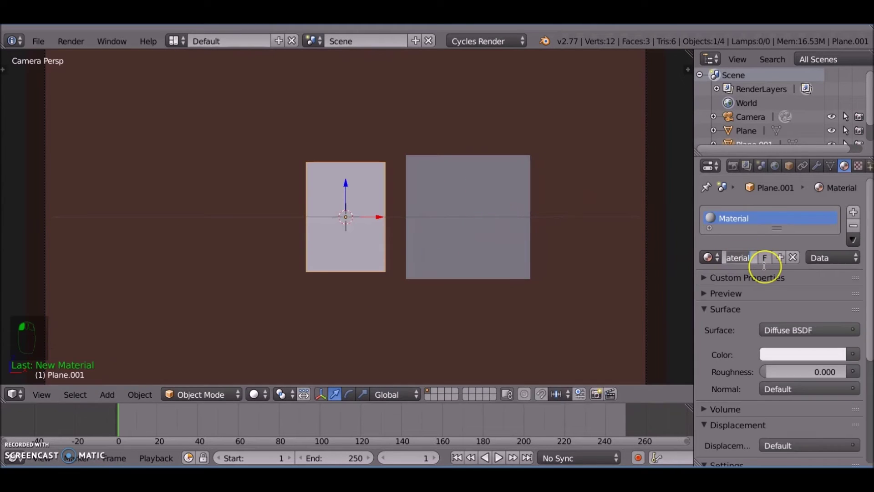
{"action": "right_click", "coordinate": [496, 166]}
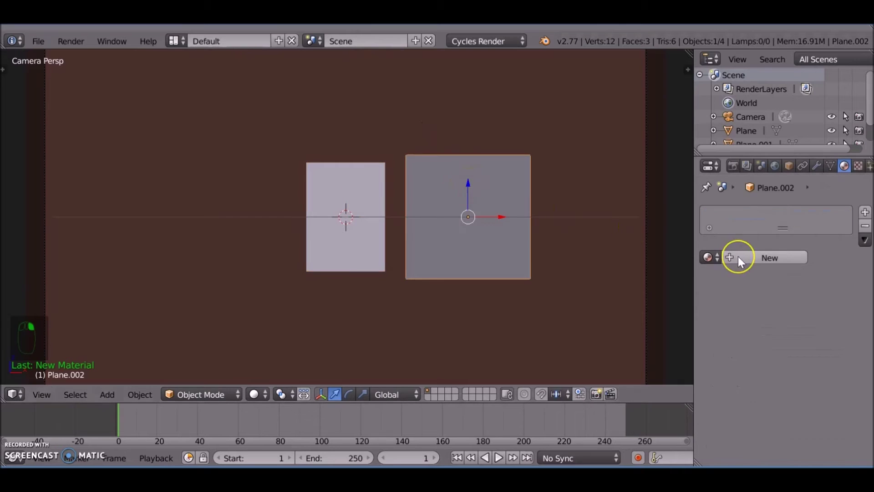
{"action": "left_click", "coordinate": [738, 257]}
{"action": "left_click", "coordinate": [737, 256]}
{"action": "type", "text": "P"}
Assign an Image Texture to the diffuse color of both the Page2 and Page1 materials
{"action": "left_click", "coordinate": [852, 354]}
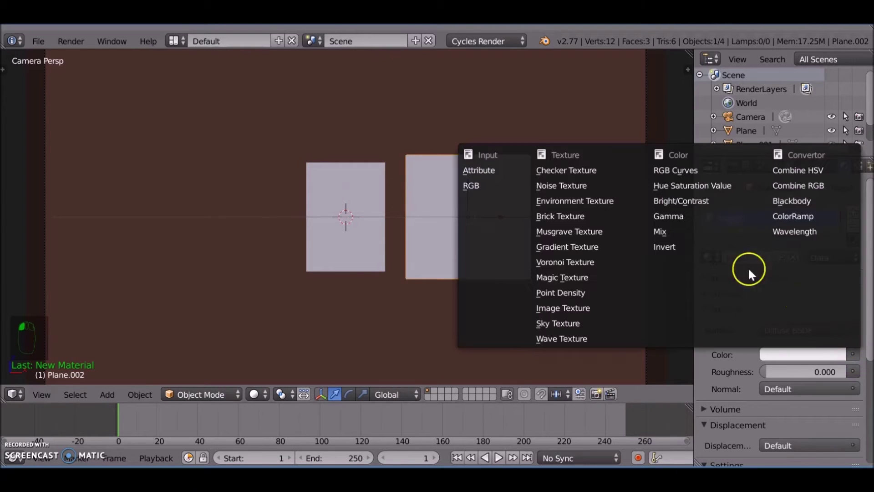
{"action": "left_click", "coordinate": [562, 308]}
{"action": "right_click", "coordinate": [370, 195]}
{"action": "left_click", "coordinate": [853, 354]}
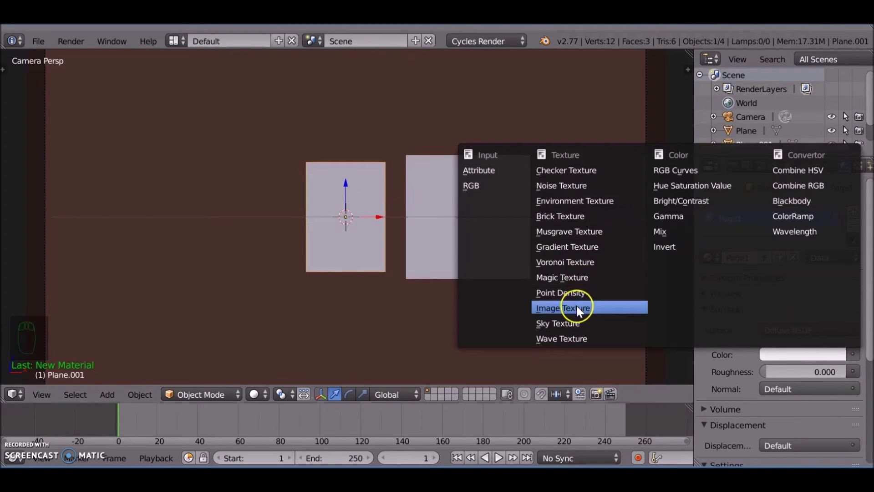
{"action": "left_click", "coordinate": [563, 307]}
{"action": "scroll", "coordinate": [419, 215], "scroll_direction": "down", "scroll_amount": 2}
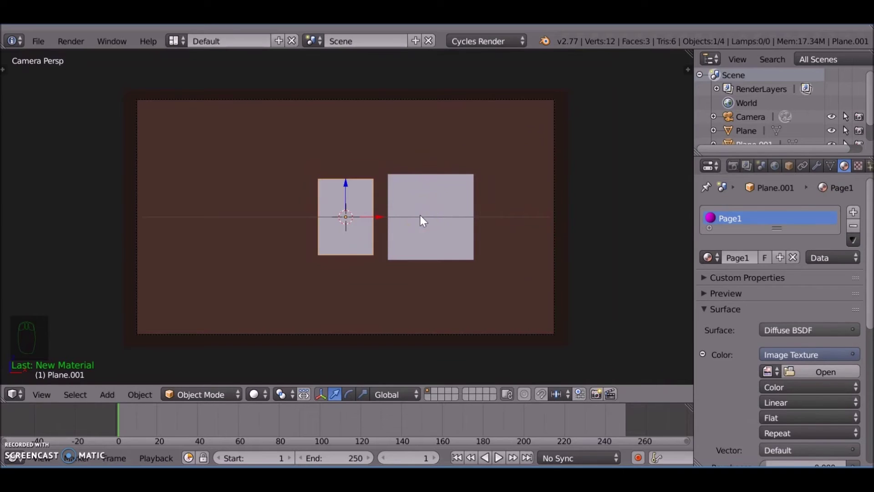
Subdivide the portrait page plane's mesh repeatedly into a dense grid
{"action": "scroll", "coordinate": [420, 215], "scroll_direction": "up", "scroll_amount": 2}
{"action": "key", "text": "Tab"}
{"action": "key", "text": "w"}
{"action": "left_click", "coordinate": [372, 138]}
{"action": "key", "text": "w"}
{"action": "left_click", "coordinate": [392, 134]}
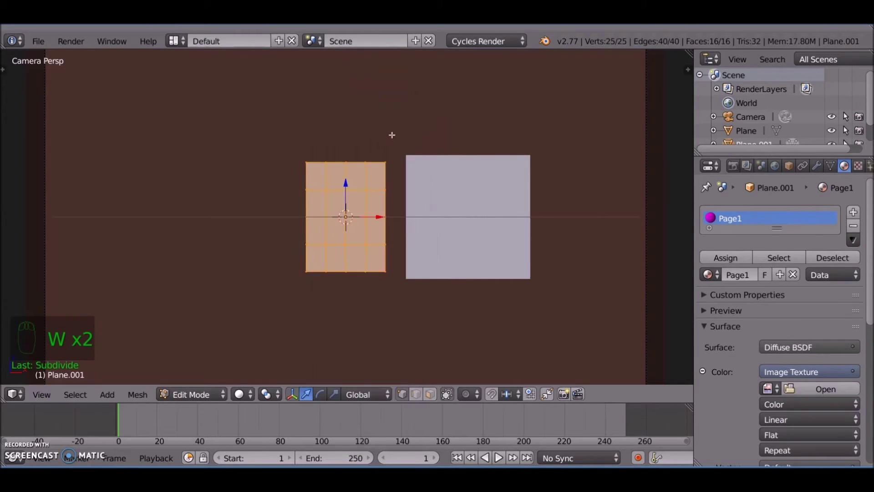
{"action": "key", "text": "Tab"}
Subdivide the wider page plane's mesh repeatedly into an equally dense grid
{"action": "right_click", "coordinate": [442, 190]}
{"action": "key", "text": "Tab"}
{"action": "key", "text": "w"}
{"action": "left_click", "coordinate": [431, 139]}
{"action": "key", "text": "w"}
{"action": "left_click", "coordinate": [431, 142]}
{"action": "key", "text": "w"}
{"action": "key", "text": "Tab"}
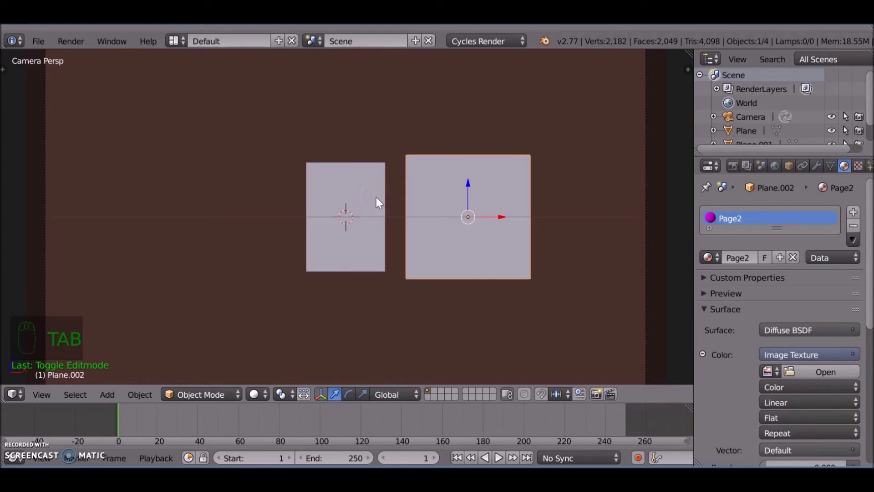
Hide the large wall plane so only the two page planes are shown
{"action": "middle_click_drag", "start_coordinate": [376, 198], "coordinate": [354, 209]}
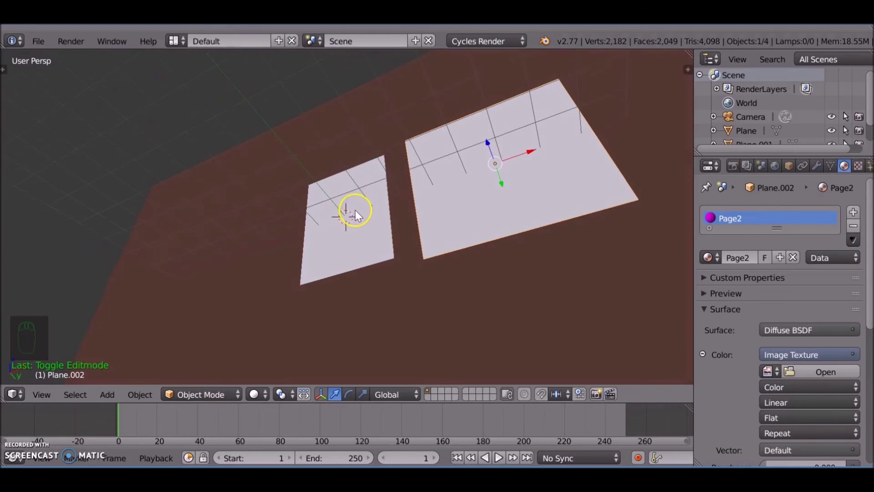
{"action": "key", "text": "h"}
{"action": "middle_click_drag", "start_coordinate": [434, 106], "coordinate": [462, 179]}
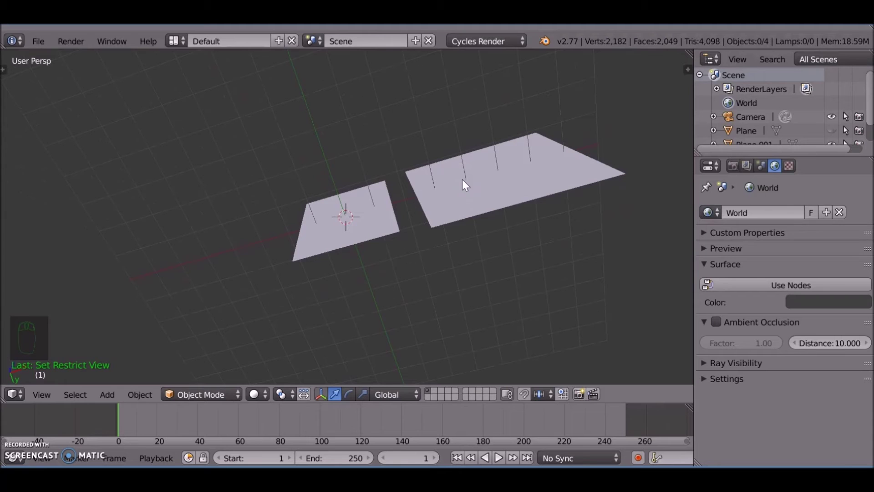
Add a lattice and set its resolution to 22 in U and 1 in V
{"action": "key", "text": "shift+a"}
{"action": "left_click", "coordinate": [449, 256]}
{"action": "middle_click_drag", "start_coordinate": [441, 269], "coordinate": [397, 182]}
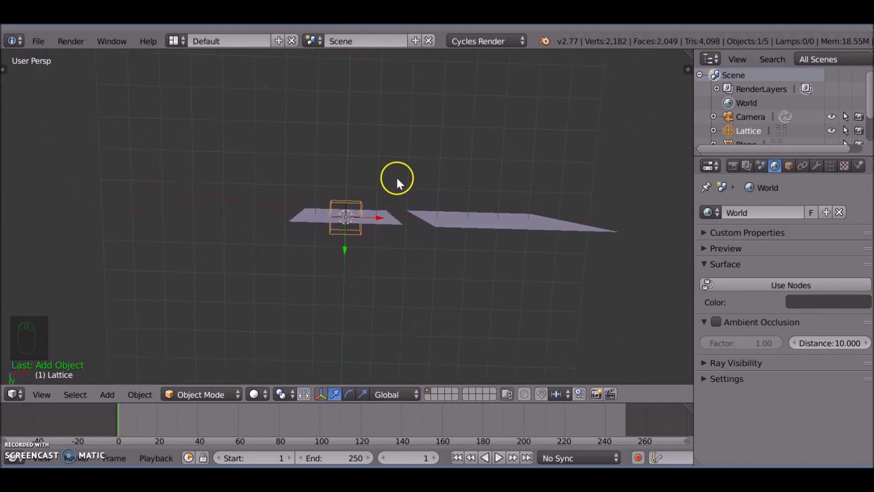
{"action": "left_click", "coordinate": [829, 166]}
{"action": "left_click", "coordinate": [726, 251]}
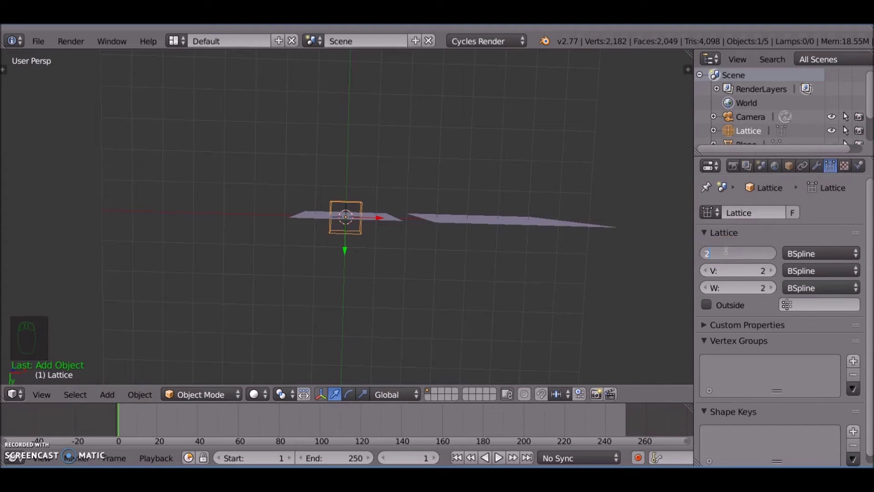
{"action": "middle_click_drag", "start_coordinate": [463, 218], "coordinate": [458, 266]}
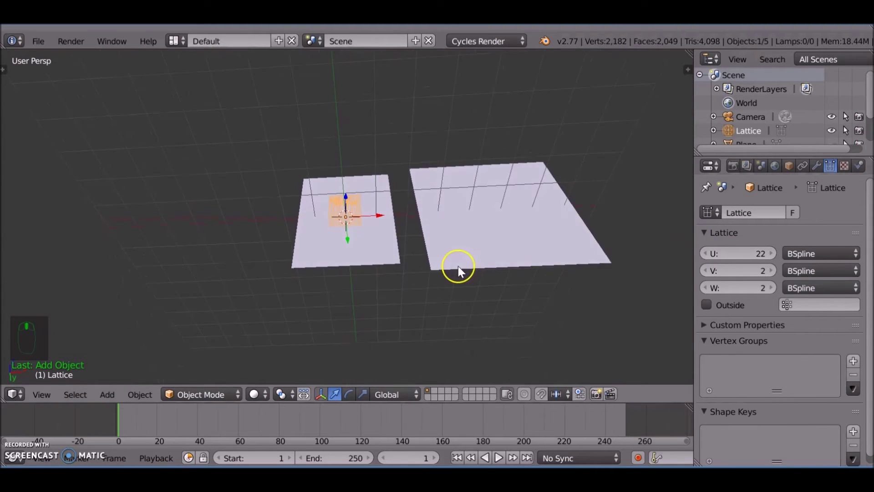
{"action": "left_click", "coordinate": [706, 271]}
Move the lattice about 0.53 units along Y, away from the portrait page plane
{"action": "middle_click_drag", "start_coordinate": [669, 255], "coordinate": [641, 262]}
{"action": "left_click_drag", "start_coordinate": [322, 203], "coordinate": [336, 213]}
{"action": "middle_click_drag", "start_coordinate": [335, 213], "coordinate": [322, 173]}
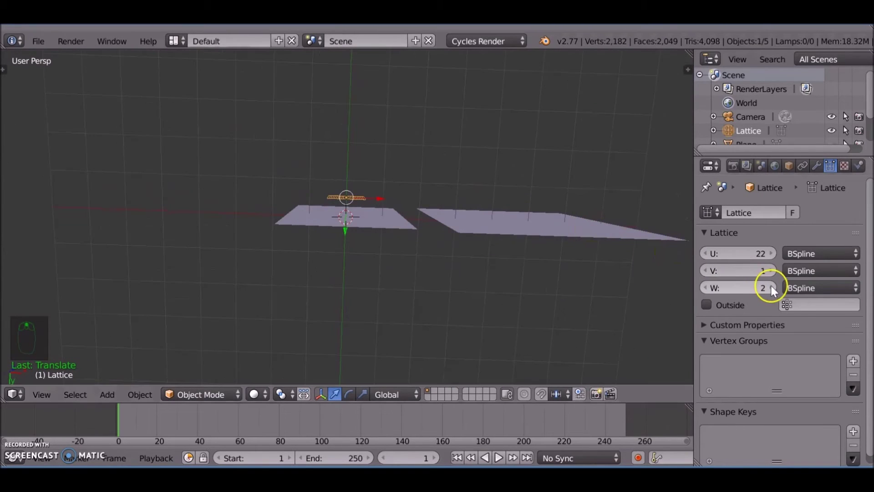
Add a Simple Deform modifier to the lattice and set its mode to Bend
{"action": "left_click", "coordinate": [816, 165]}
{"action": "left_click", "coordinate": [772, 213]}
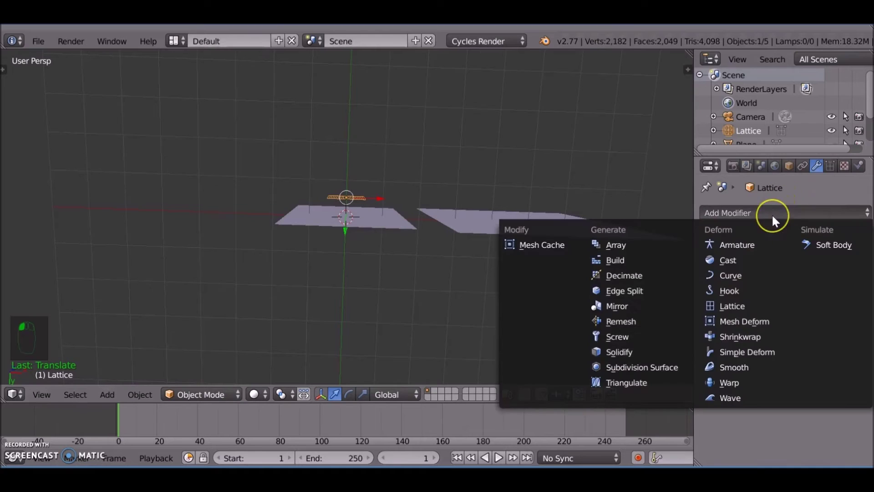
{"action": "left_click", "coordinate": [756, 352]}
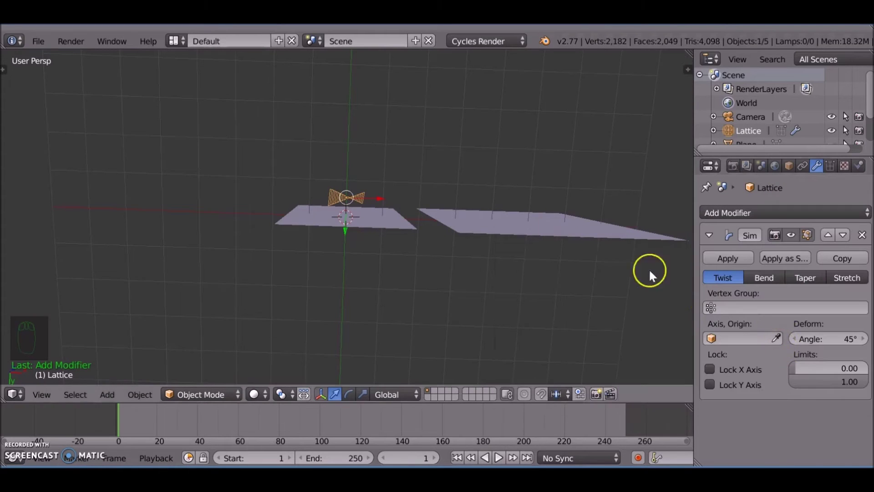
{"action": "left_click", "coordinate": [764, 277]}
Add an Empty at the lattice's position using the snapped 3D cursor and move it about -0.5 units along X
{"action": "middle_click_drag", "start_coordinate": [571, 243], "coordinate": [406, 213]}
{"action": "key", "text": "shift+s"}
{"action": "key", "text": "Down"}
{"action": "key", "text": "Down"}
{"action": "key", "text": "Return"}
{"action": "key", "text": "shift+a"}
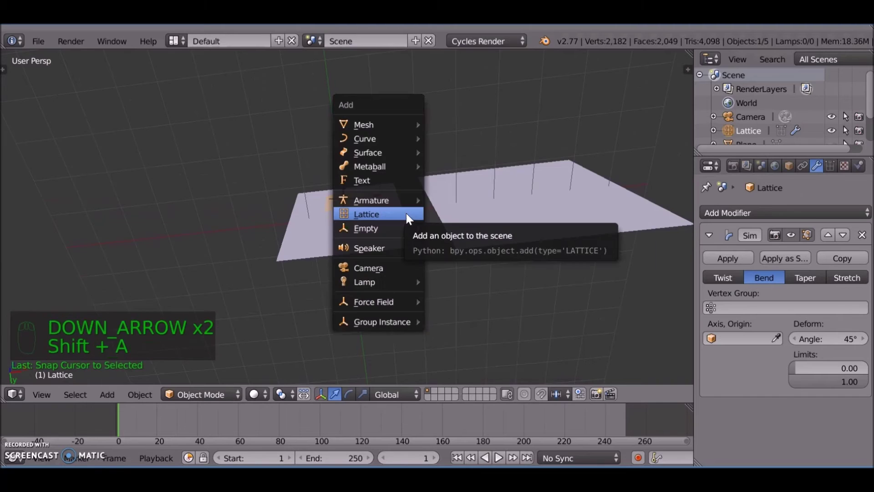
{"action": "left_click", "coordinate": [399, 227]}
{"action": "key", "text": "g"}
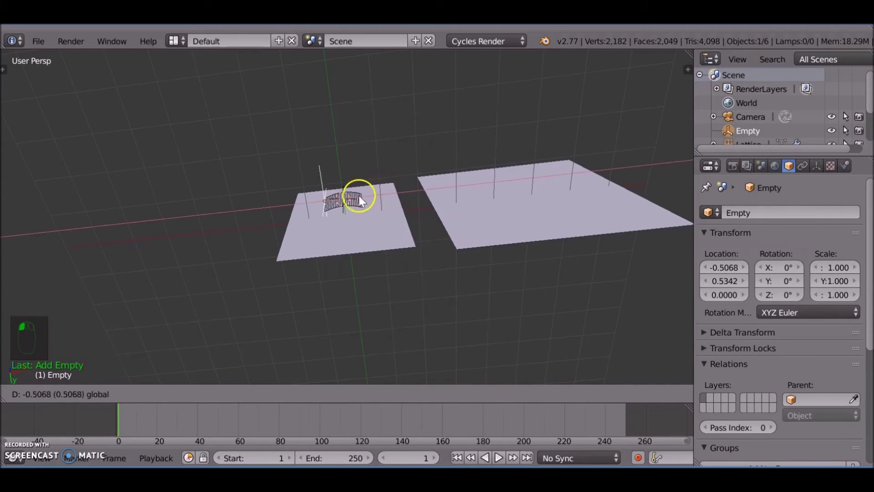
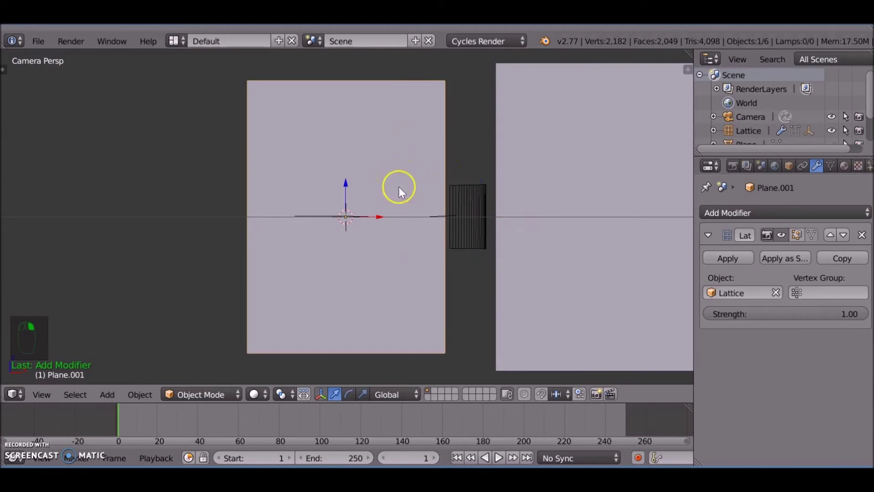
Split the 3D view vertically and turn the new area into a UV/Image Editor
{"action": "left_click_drag", "start_coordinate": [685, 68], "coordinate": [457, 291]}
{"action": "left_click", "coordinate": [476, 394]}
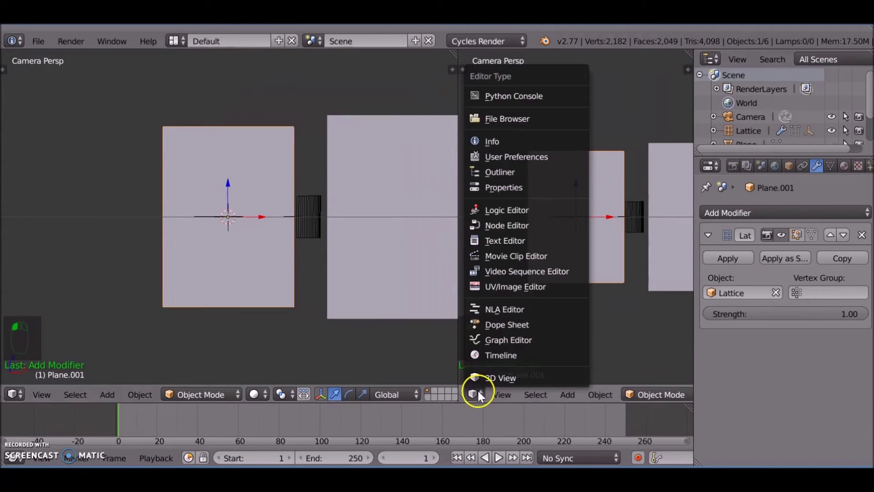
{"action": "left_click", "coordinate": [528, 286]}
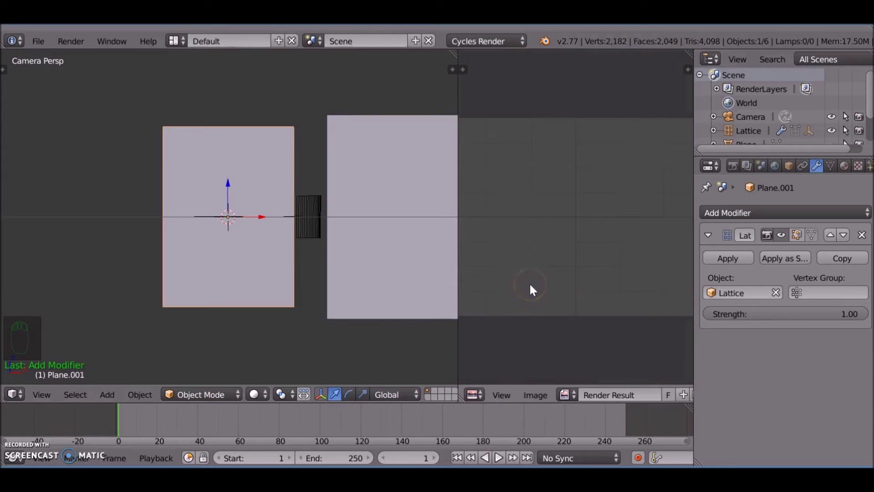
Load the whole image sequence from Tutorials\HarrypotterPhoto Effect\EverettFINAL into the Page1 material's Image Texture
{"action": "left_click", "coordinate": [843, 166]}
{"action": "left_click", "coordinate": [826, 373]}
{"action": "left_click", "coordinate": [42, 192]}
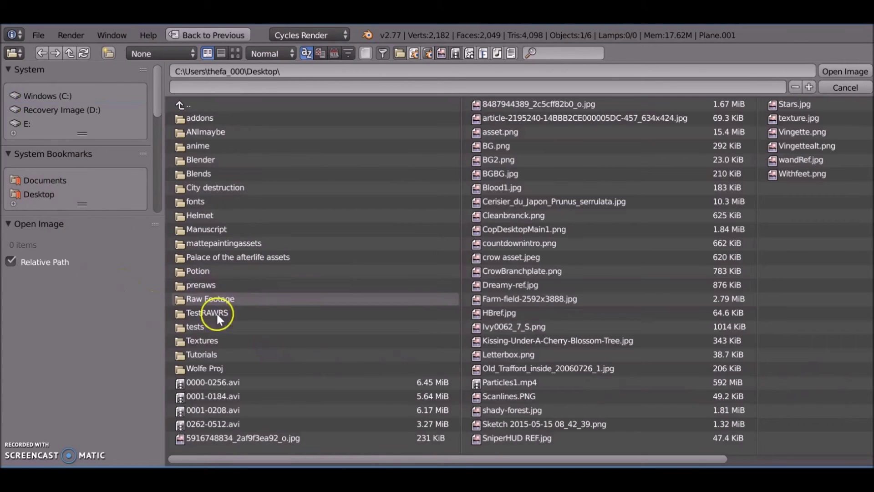
{"action": "left_click", "coordinate": [219, 352]}
{"action": "left_click", "coordinate": [265, 173]}
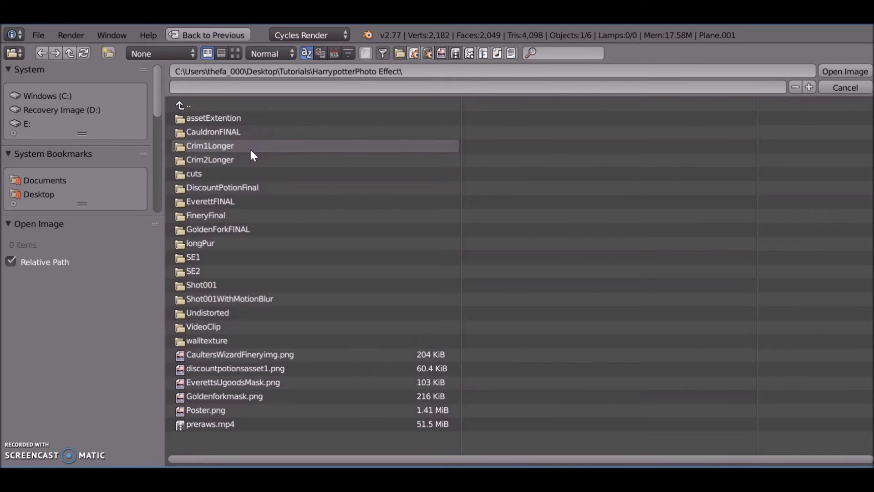
{"action": "left_click", "coordinate": [239, 203]}
{"action": "left_click", "coordinate": [233, 119]}
{"action": "key", "text": "a"}
{"action": "left_click", "coordinate": [840, 73]}
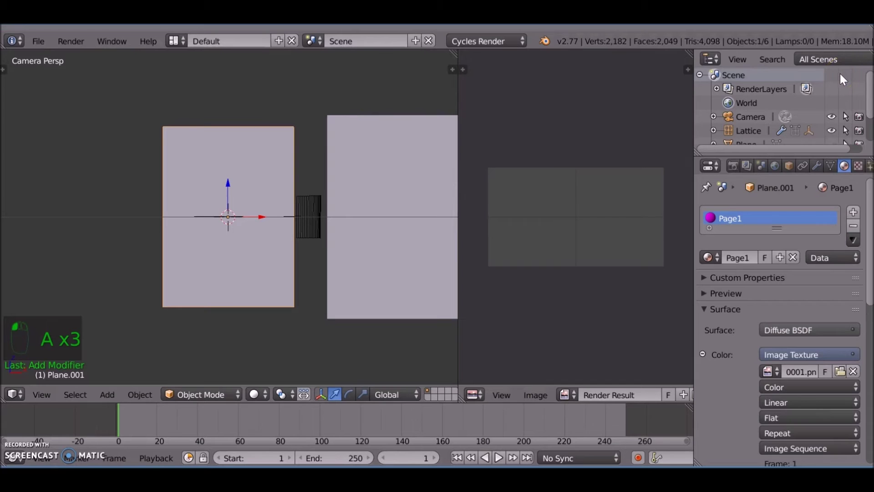
Display 0001.png in the image editor, play the animation to check the sequence, and return to the first frame
{"action": "left_click", "coordinate": [566, 395]}
{"action": "left_click", "coordinate": [602, 254]}
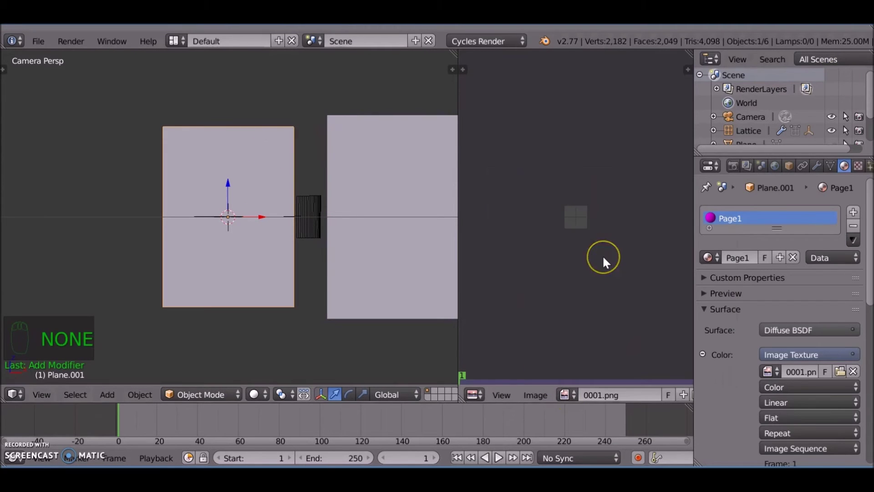
{"action": "key", "text": "alt+a"}
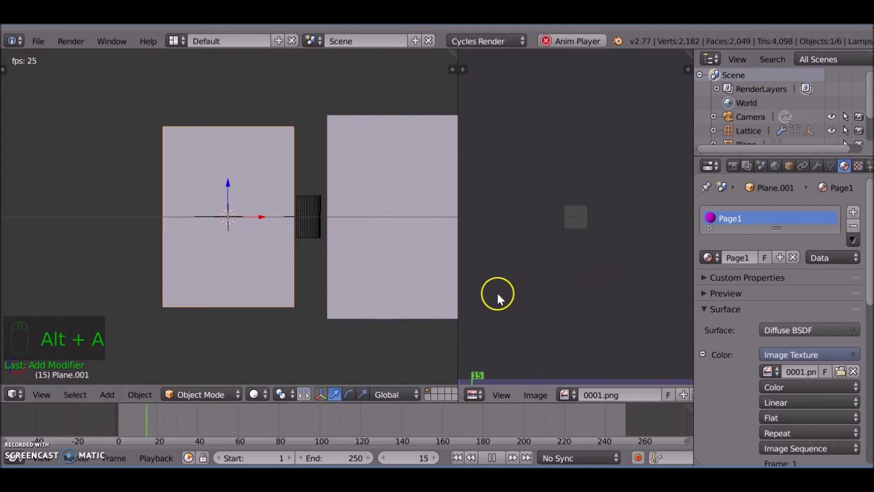
{"action": "left_click", "coordinate": [490, 457]}
{"action": "left_click", "coordinate": [457, 458]}
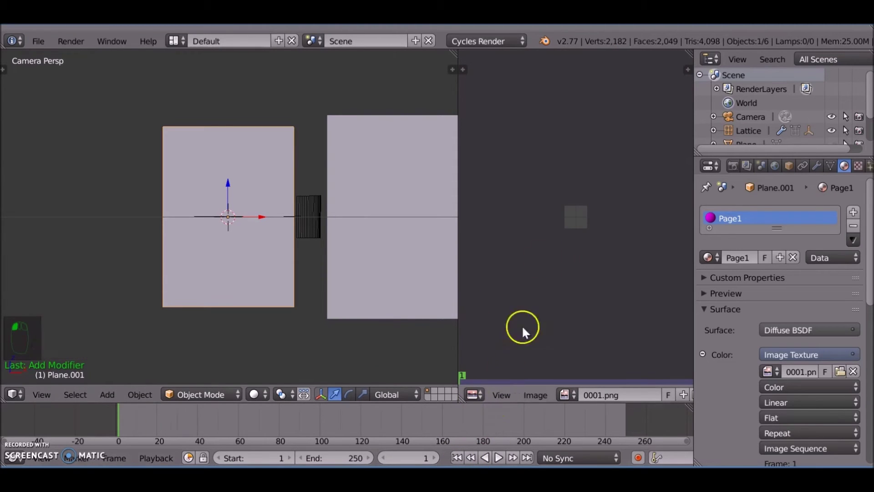
Unwrap the entire mesh of the portrait page plane
{"action": "key", "text": "Tab"}
{"action": "key", "text": "a"}
{"action": "key", "text": "a"}
{"action": "key", "text": "a"}
{"action": "key", "text": "a"}
{"action": "key", "text": "u"}
{"action": "left_click", "coordinate": [287, 183]}
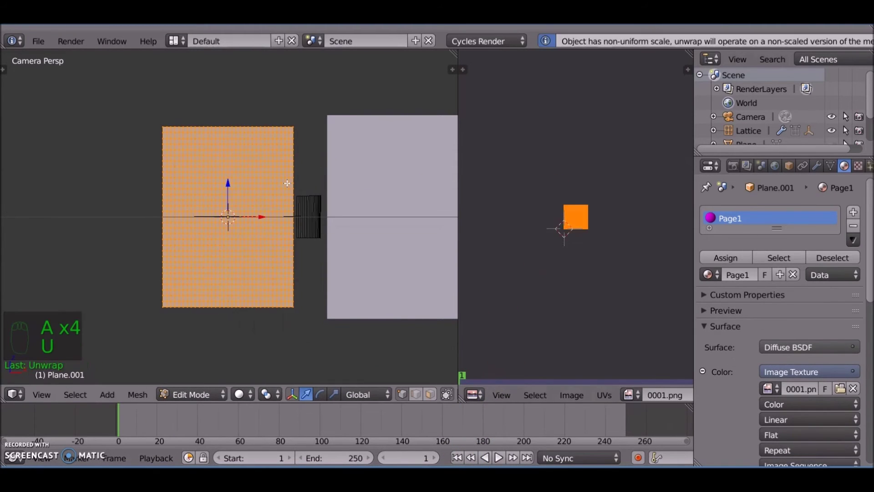
{"action": "key", "text": "Tab"}
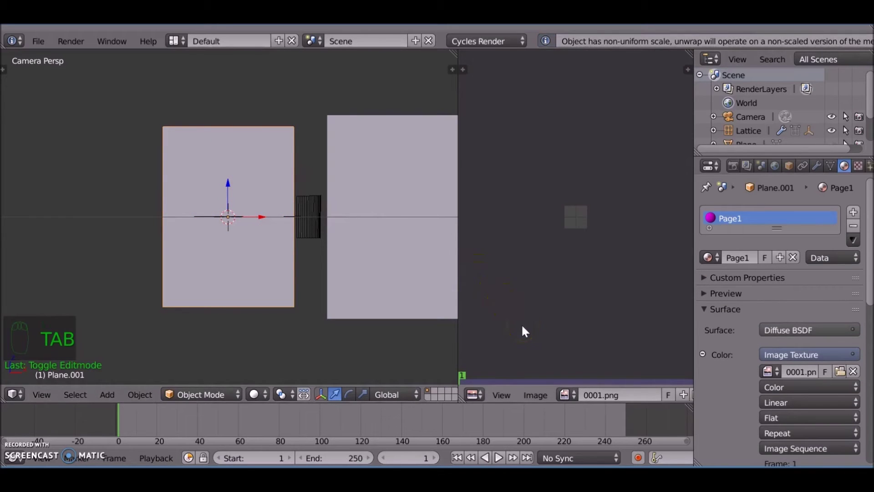
Preview the pages in Material shading, then set the viewport shading to Texture
{"action": "left_click", "coordinate": [253, 394]}
{"action": "left_click", "coordinate": [279, 322]}
{"action": "left_click", "coordinate": [254, 394]}
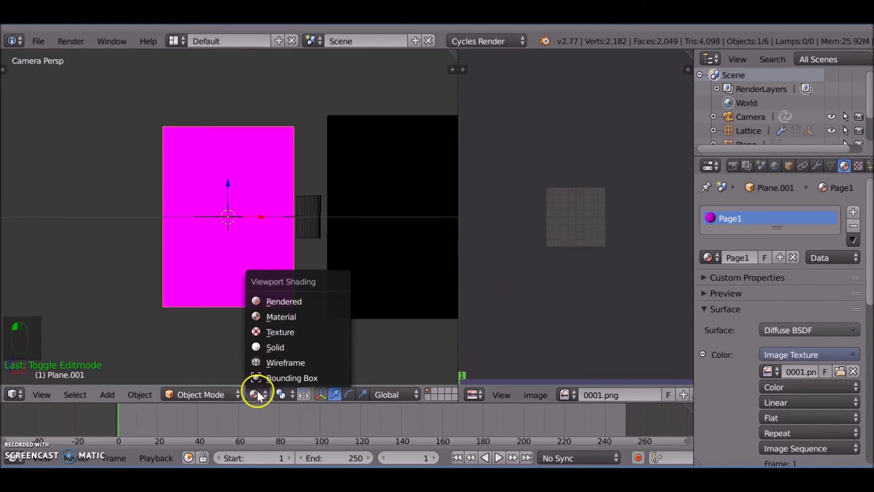
{"action": "left_click", "coordinate": [280, 321]}
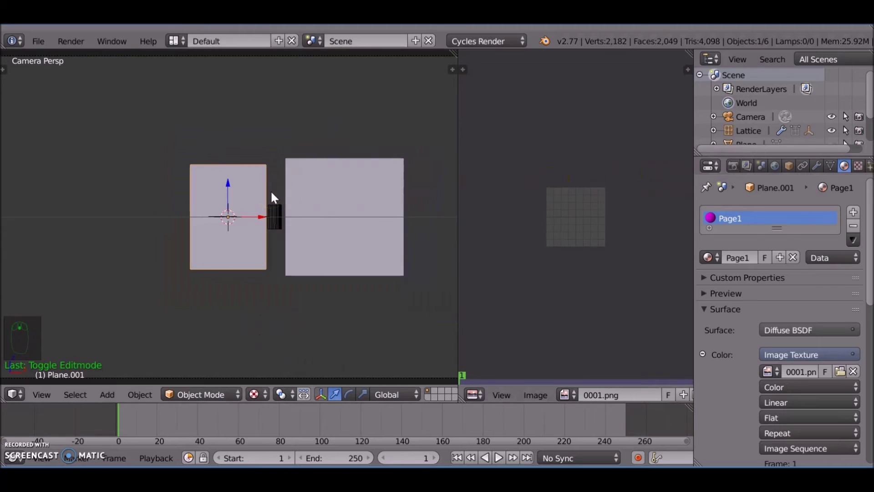
Test-render frame 1 with Cycles, inspect the image, and return to the 3D view
{"action": "left_click", "coordinate": [732, 166]}
{"action": "left_click", "coordinate": [733, 228]}
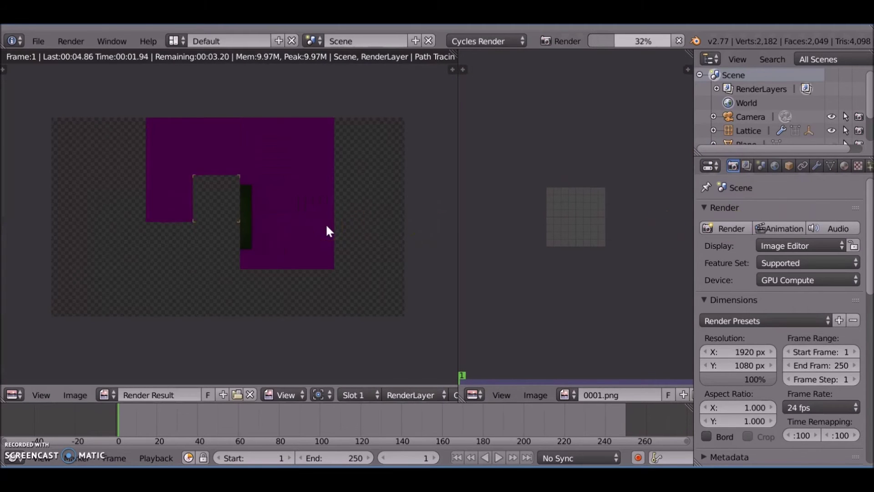
{"action": "scroll", "coordinate": [217, 234], "scroll_direction": "up", "scroll_amount": 3}
{"action": "scroll", "coordinate": [217, 234], "scroll_direction": "down", "scroll_amount": 4}
{"action": "key", "text": "Escape"}
Add a Sun lamp, rotate it toward the pages and reposition it in the side view, then return to the camera view
{"action": "middle_click_drag", "start_coordinate": [218, 236], "coordinate": [253, 154]}
{"action": "key", "text": "shift+a"}
{"action": "mouse_move", "coordinate": [229, 222]}
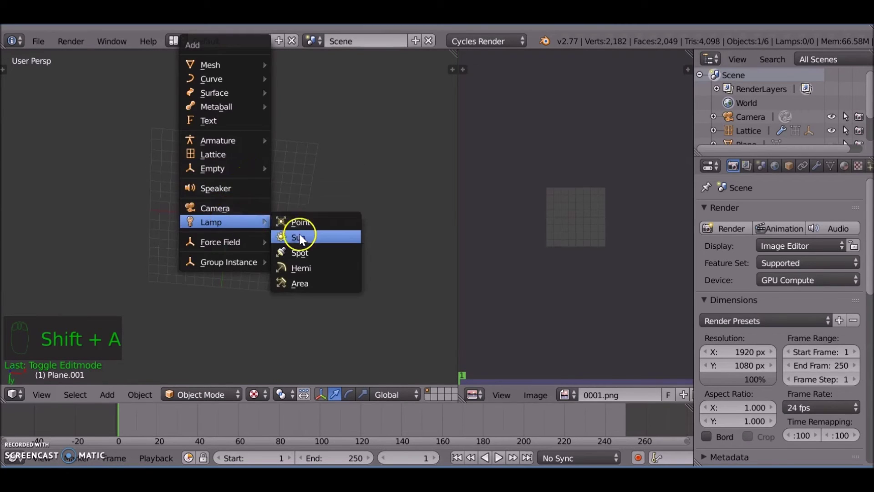
{"action": "left_click", "coordinate": [298, 233]}
{"action": "middle_click_drag", "start_coordinate": [286, 227], "coordinate": [193, 314]}
{"action": "key", "text": "KP_3"}
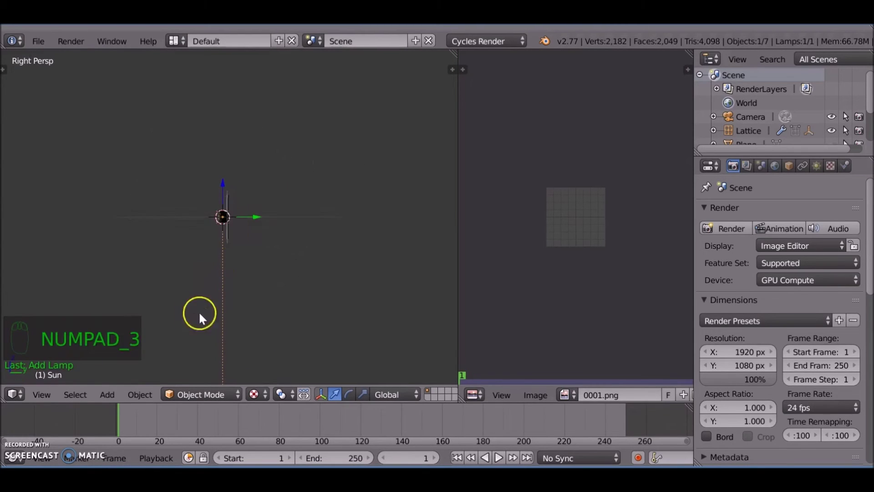
{"action": "key", "text": "r"}
{"action": "left_click", "coordinate": [291, 219]}
{"action": "key", "text": "g"}
{"action": "left_click", "coordinate": [329, 299]}
{"action": "key", "text": "KP_0"}
Go to frame 46 and check how the image sequence displays on the portrait page
{"action": "left_click", "coordinate": [210, 416]}
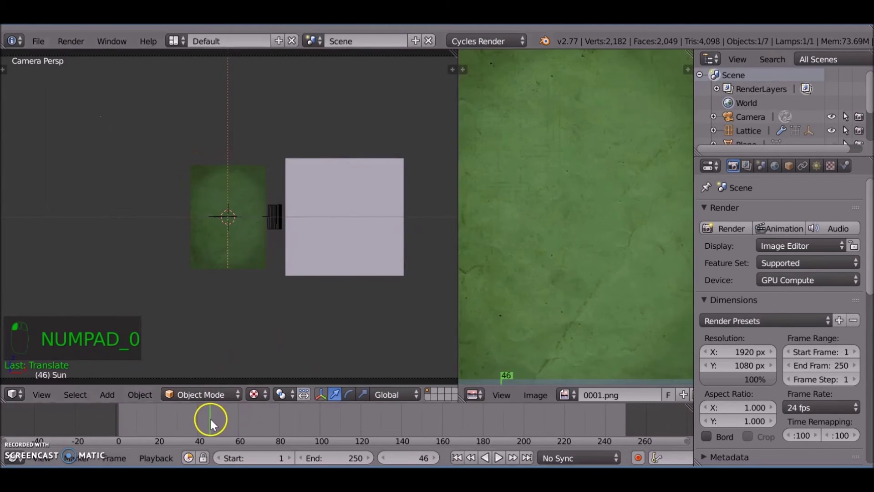
{"action": "scroll", "coordinate": [481, 306], "scroll_direction": "down", "scroll_amount": 3}
{"action": "right_click", "coordinate": [226, 275]}
{"action": "key", "text": "Tab"}
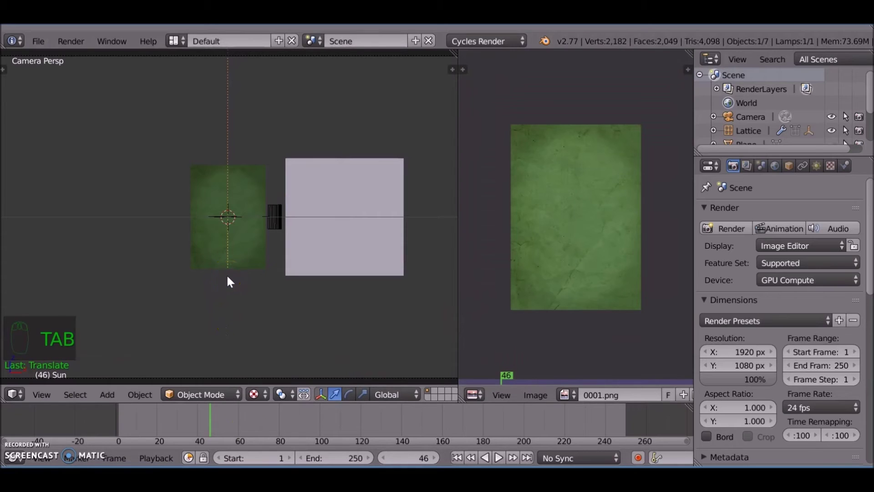
{"action": "key", "text": "Tab"}
{"action": "key", "text": "Tab"}
{"action": "key", "text": "Tab"}
Load the square page's whole image sequence from Tutorials\HarrypotterPhoto Effect into the Page2 material's Image Texture
{"action": "right_click", "coordinate": [401, 202]}
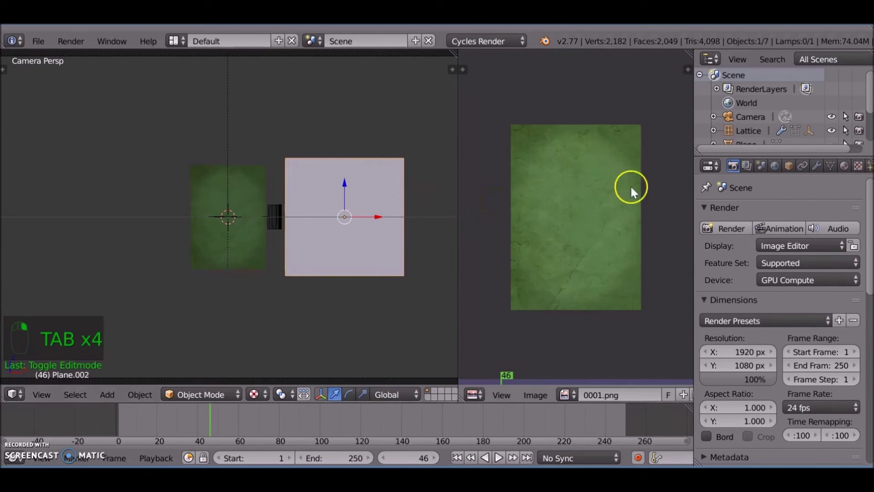
{"action": "left_click", "coordinate": [845, 165]}
{"action": "left_click", "coordinate": [837, 371]}
{"action": "left_click", "coordinate": [37, 194]}
{"action": "left_click", "coordinate": [232, 327]}
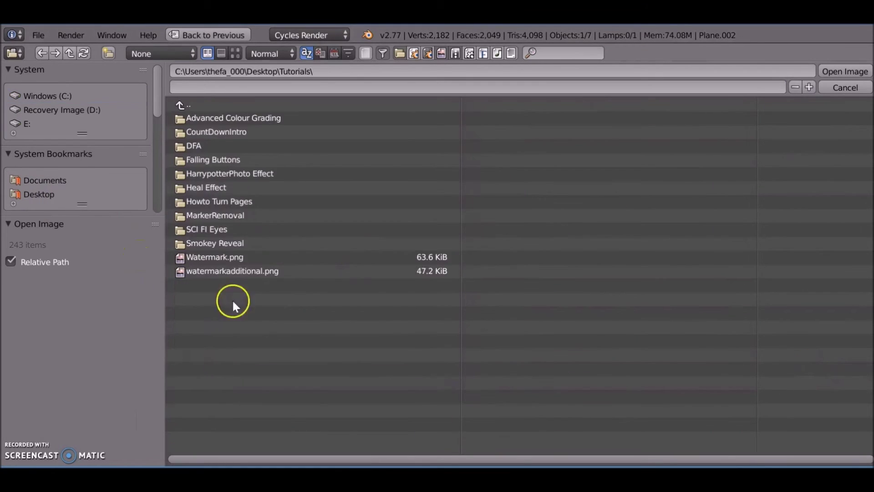
{"action": "left_click", "coordinate": [257, 173]}
{"action": "left_click", "coordinate": [251, 215]}
{"action": "key", "text": "a"}
{"action": "key", "text": "a"}
{"action": "key", "text": "a"}
{"action": "left_click", "coordinate": [843, 71]}
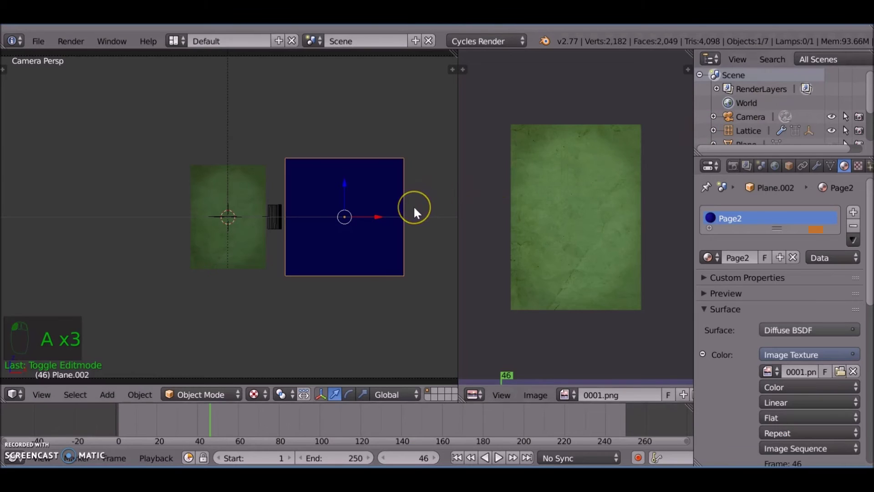
Display 0001.png.001 in the image editor and unwrap the entire mesh of the square page plane
{"action": "scroll", "coordinate": [546, 355], "scroll_direction": "down", "scroll_amount": 3}
{"action": "left_click", "coordinate": [564, 394]}
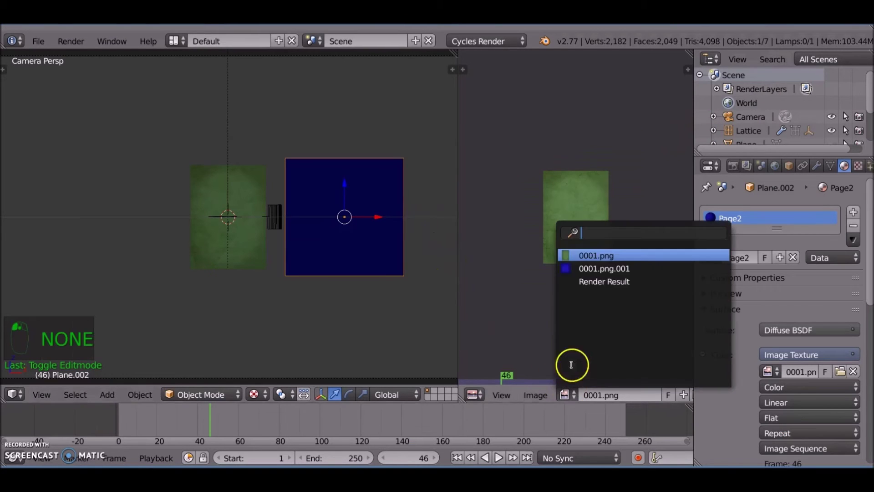
{"action": "left_click", "coordinate": [601, 268]}
{"action": "key", "text": "Tab"}
{"action": "key", "text": "u"}
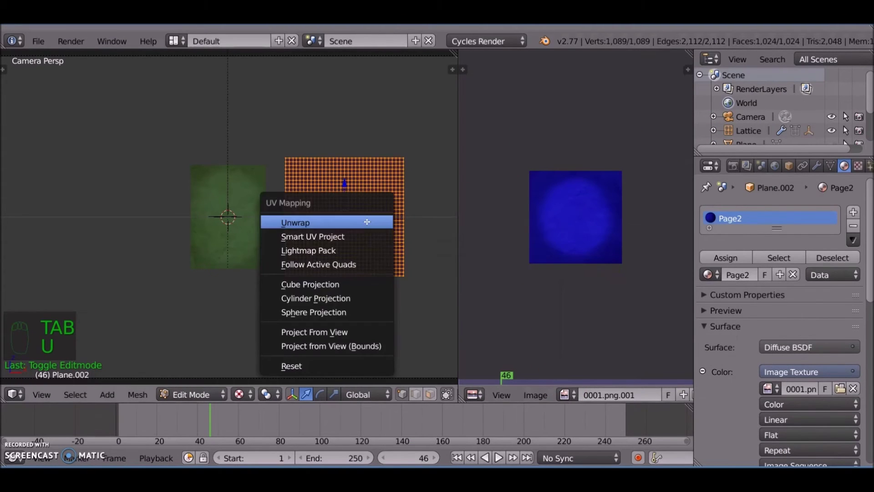
{"action": "left_click", "coordinate": [367, 222]}
{"action": "key", "text": "Tab"}
Preview both textured pages in Rendered shading at frames 86, 108 and 136
{"action": "left_click", "coordinate": [292, 417]}
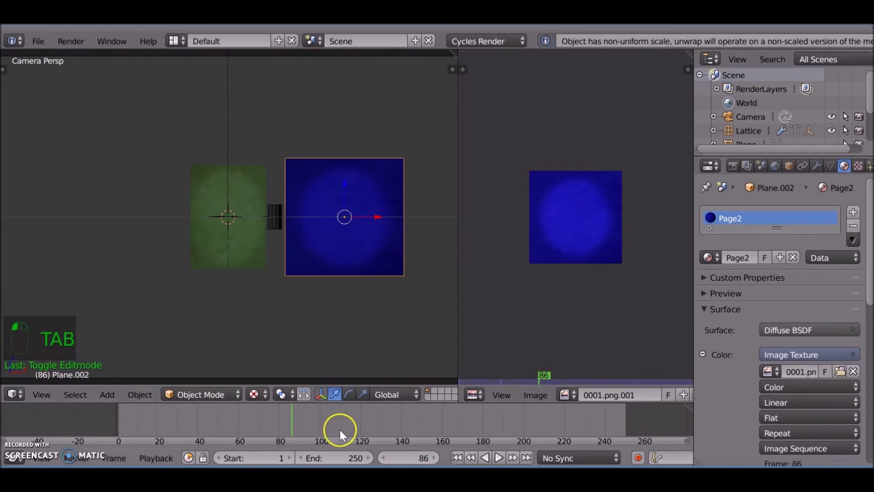
{"action": "left_click", "coordinate": [257, 395]}
{"action": "left_click", "coordinate": [314, 301]}
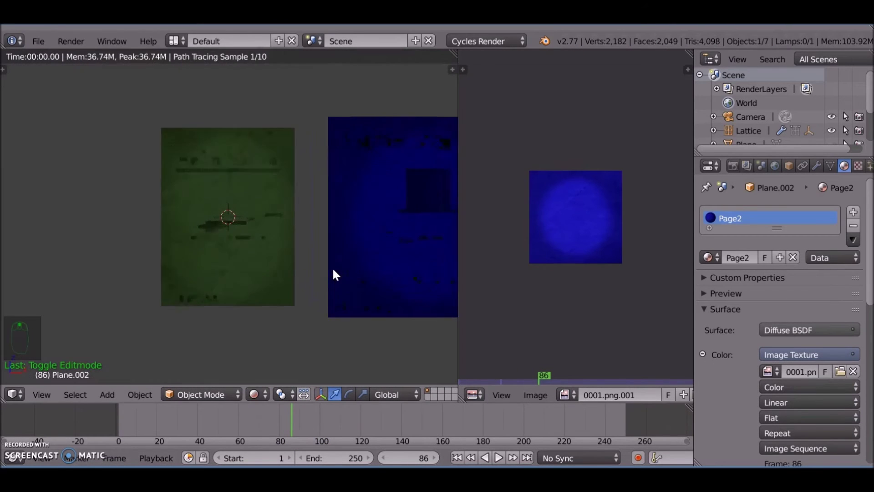
{"action": "middle_click_drag", "start_coordinate": [333, 269], "coordinate": [250, 269], "text": "shift"}
{"action": "scroll", "coordinate": [250, 269], "scroll_direction": "up", "scroll_amount": 1}
{"action": "left_click", "coordinate": [335, 428]}
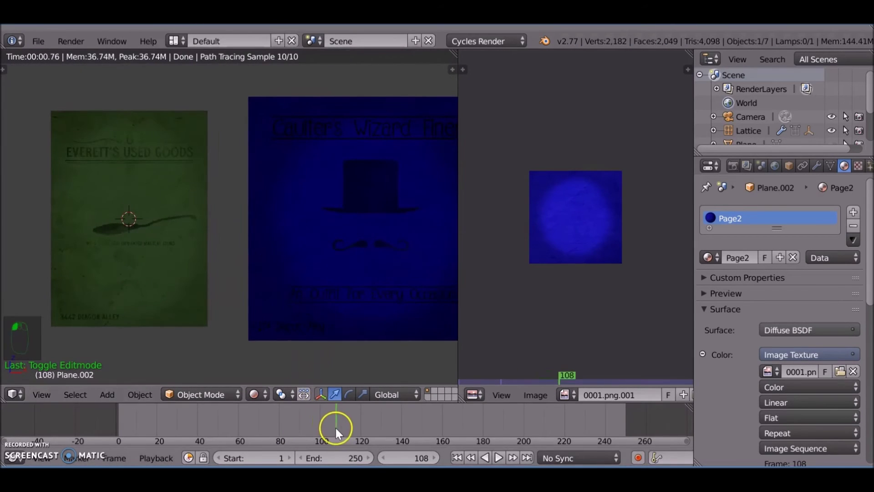
{"action": "left_click", "coordinate": [393, 417]}
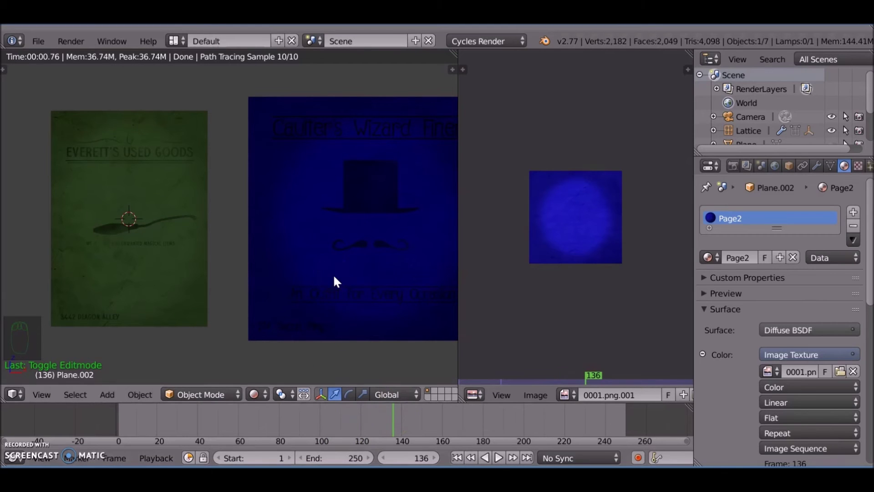
{"action": "scroll", "coordinate": [336, 274], "scroll_direction": "down", "scroll_amount": 3}
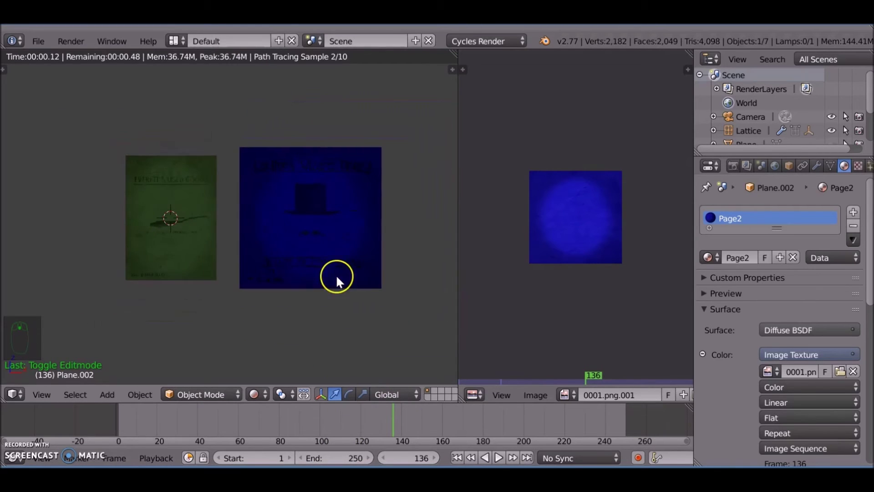
Test-render frame 136 and return the 3D view to Texture shading
{"action": "left_click", "coordinate": [733, 165]}
{"action": "left_click", "coordinate": [720, 229]}
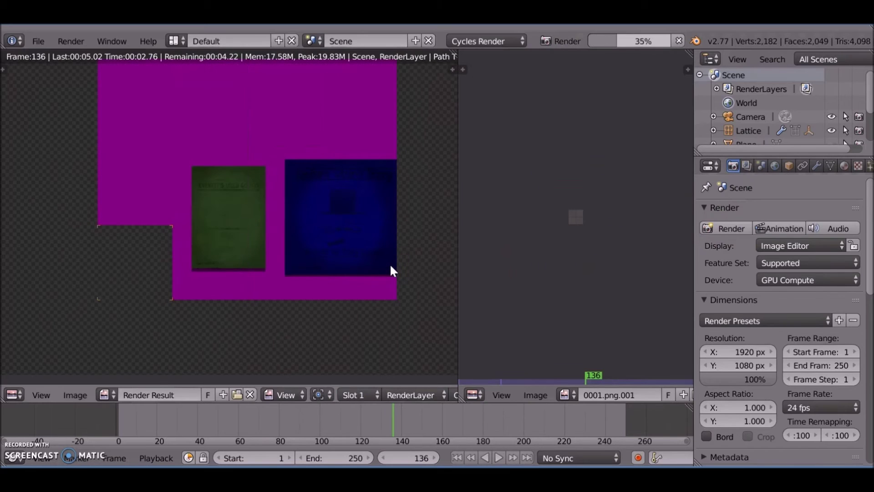
{"action": "key", "text": "Escape"}
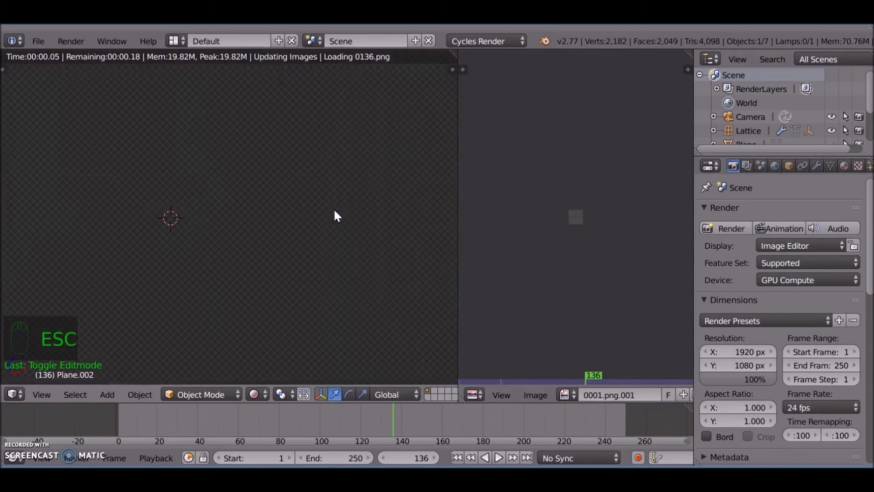
{"action": "left_click", "coordinate": [259, 395]}
{"action": "left_click", "coordinate": [274, 316]}
{"action": "left_click", "coordinate": [259, 394]}
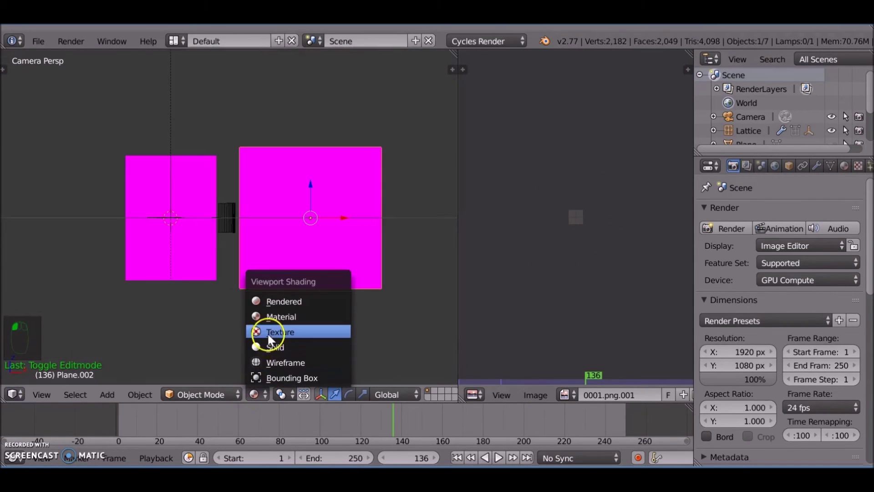
{"action": "left_click", "coordinate": [266, 332]}
Enable Auto Refresh for the Page2 material's image sequence and select the portrait page
{"action": "right_click", "coordinate": [280, 236]}
{"action": "left_click", "coordinate": [843, 166]}
{"action": "scroll", "coordinate": [826, 272], "scroll_direction": "down", "scroll_amount": 5}
{"action": "scroll", "coordinate": [825, 274], "scroll_direction": "down", "scroll_amount": 2}
{"action": "left_click", "coordinate": [781, 384]}
{"action": "right_click", "coordinate": [191, 212]}
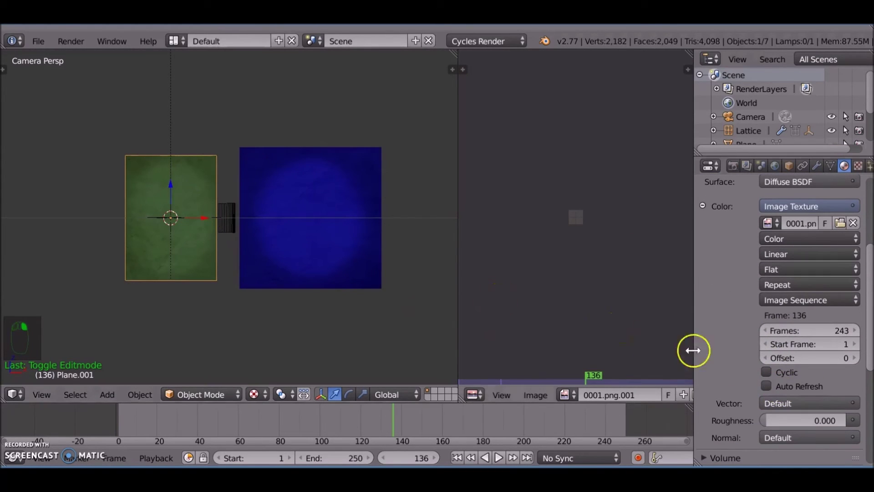
Move the lattice to the portrait page's upper-right corner and rotate it about -45° to lie diagonally across that corner
{"action": "right_click", "coordinate": [235, 219]}
{"action": "middle_click_drag", "start_coordinate": [235, 220], "coordinate": [332, 196], "text": "shift"}
{"action": "scroll", "coordinate": [332, 196], "scroll_direction": "up", "scroll_amount": 3}
{"action": "middle_click_drag", "start_coordinate": [344, 162], "coordinate": [189, 234], "text": "shift"}
{"action": "mouse_move", "coordinate": [311, 242]}
{"action": "left_mouse_down"}
{"action": "mouse_move", "coordinate": [260, 248]}
{"action": "mouse_move", "coordinate": [312, 242]}
{"action": "left_mouse_up"}
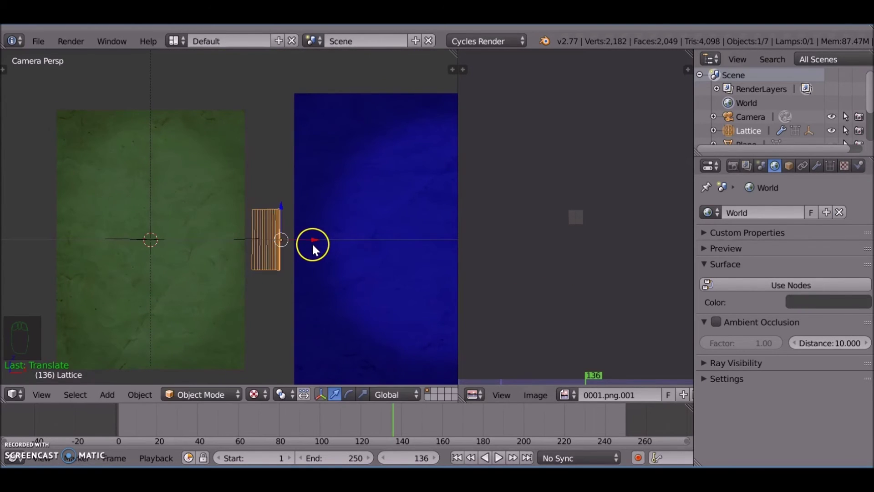
{"action": "key", "text": "g"}
{"action": "left_click", "coordinate": [287, 121]}
{"action": "key", "text": "r"}
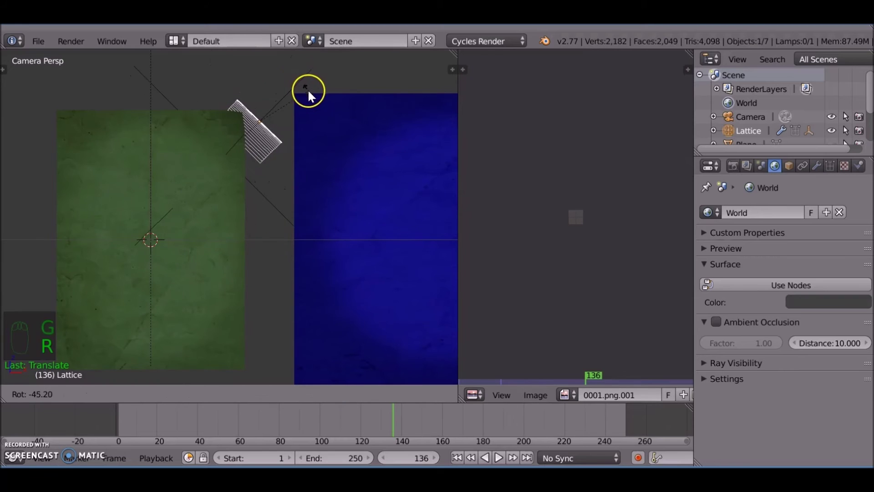
{"action": "left_click", "coordinate": [307, 89]}
{"action": "key", "text": "g"}
{"action": "left_click", "coordinate": [296, 97]}
Set the Bend angle of the lattice's Simple Deform modifier to -109.2°
{"action": "middle_click_drag", "start_coordinate": [296, 98], "coordinate": [610, 176]}
{"action": "left_click", "coordinate": [816, 166]}
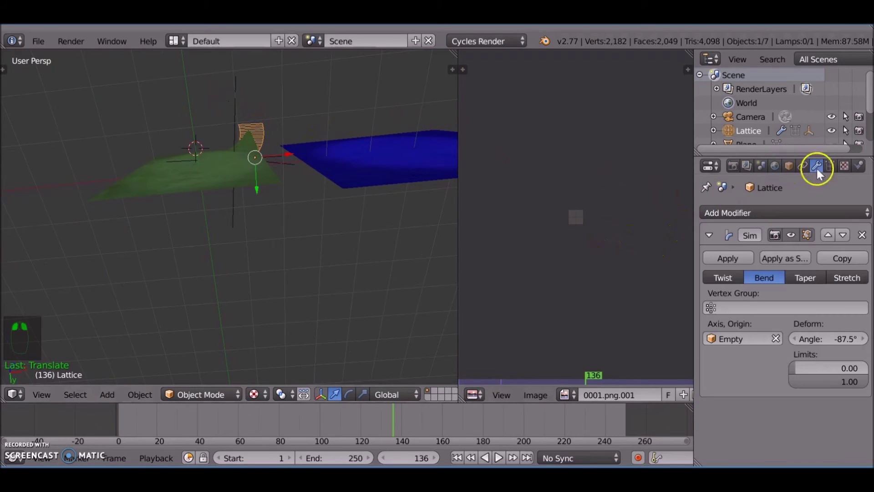
{"action": "left_click_drag", "start_coordinate": [834, 338], "coordinate": [703, 344]}
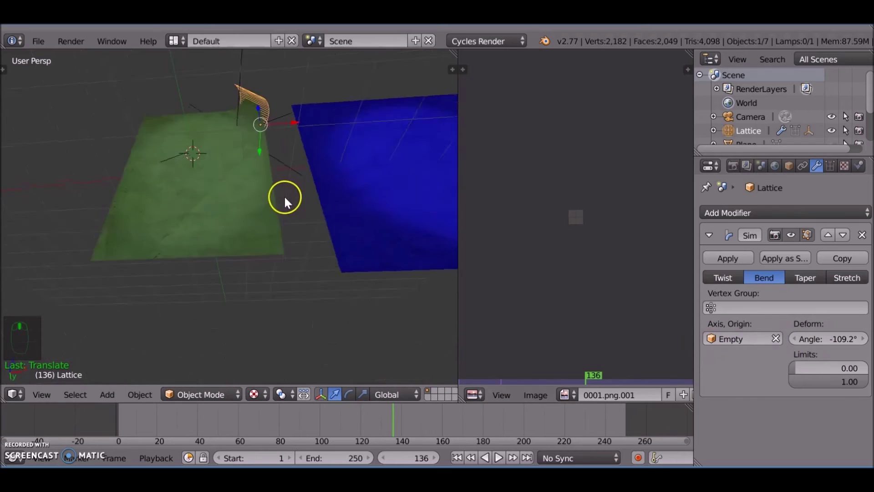
{"action": "middle_click_drag", "start_coordinate": [284, 195], "coordinate": [287, 259]}
{"action": "key", "text": "Tab"}
{"action": "key", "text": "Tab"}
{"action": "key", "text": "h"}
{"action": "middle_click_drag", "start_coordinate": [293, 157], "coordinate": [259, 87]}
{"action": "key", "text": "Tab"}
{"action": "key", "text": "Tab"}
{"action": "key", "text": "alt+h"}
{"action": "key", "text": "h"}
{"action": "middle_click_drag", "start_coordinate": [263, 219], "coordinate": [321, 314]}
{"action": "key", "text": "alt+h"}
Scale the lattice along the Y axis
{"action": "key", "text": "s"}
{"action": "key", "text": "y"}
{"action": "left_click", "coordinate": [302, 220]}
Test-render the frame to inspect the portrait page's curled corner, then return to the 3D view
{"action": "left_click", "coordinate": [733, 165]}
{"action": "left_click", "coordinate": [728, 228]}
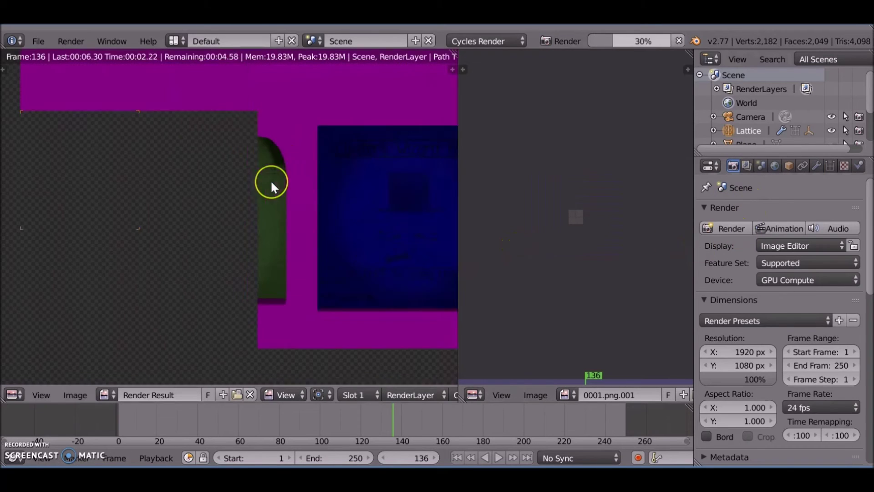
{"action": "scroll", "coordinate": [305, 74], "scroll_direction": "up", "scroll_amount": 5}
{"action": "key", "text": "Escape"}
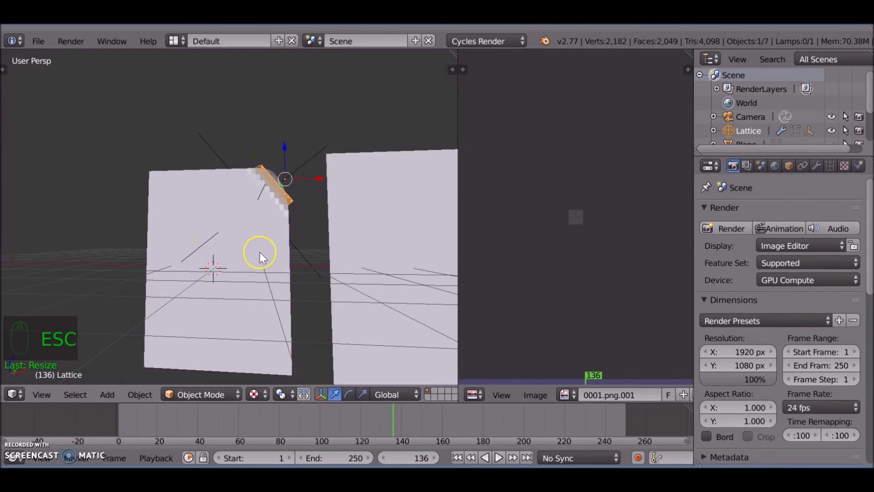
Shade the portrait page smooth and add an Edge Split modifier with a split angle of 42.8°
{"action": "key", "text": "t"}
{"action": "right_click", "coordinate": [289, 197]}
{"action": "left_click", "coordinate": [50, 256]}
{"action": "scroll", "coordinate": [292, 226], "scroll_direction": "up", "scroll_amount": 3}
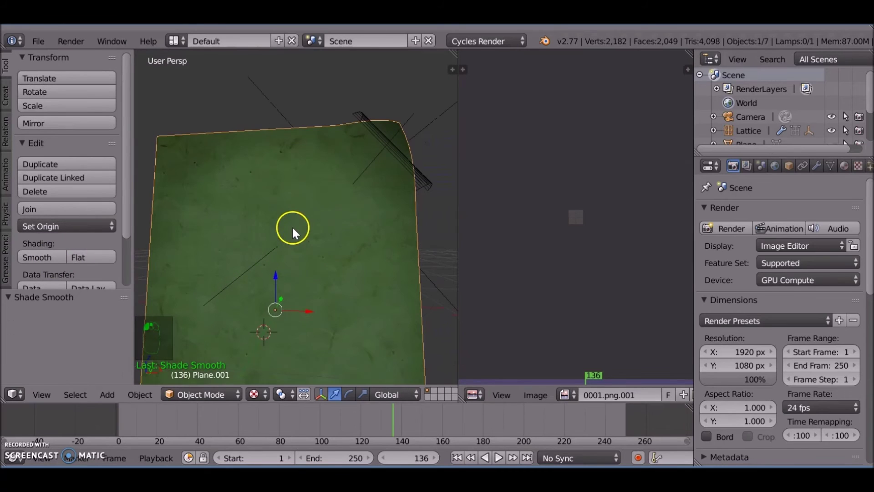
{"action": "left_click", "coordinate": [819, 165]}
{"action": "left_click", "coordinate": [782, 211]}
{"action": "left_click", "coordinate": [616, 300]}
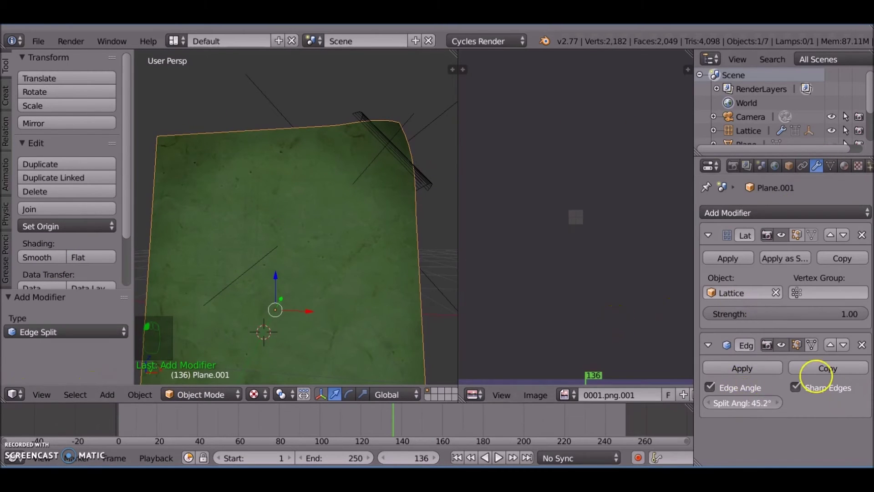
{"action": "scroll", "coordinate": [324, 210], "scroll_direction": "down", "scroll_amount": 4}
{"action": "key", "text": "t"}
Widen the camera view area and move the lattice about 0.70 along X and 0.63 along Z, off the portrait page
{"action": "key", "text": "KP_7"}
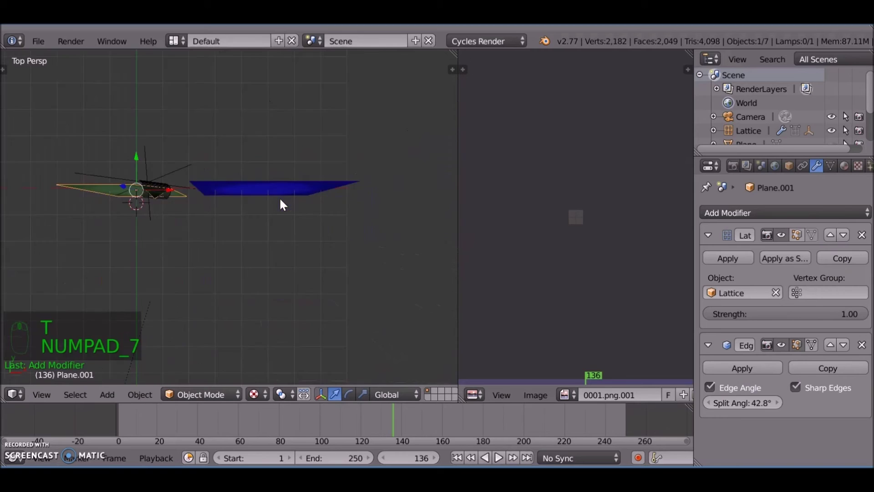
{"action": "key", "text": "KP_0"}
{"action": "left_click_drag", "start_coordinate": [459, 136], "coordinate": [580, 136]}
{"action": "right_click", "coordinate": [289, 111]}
{"action": "scroll", "coordinate": [197, 158], "scroll_direction": "down", "scroll_amount": 3}
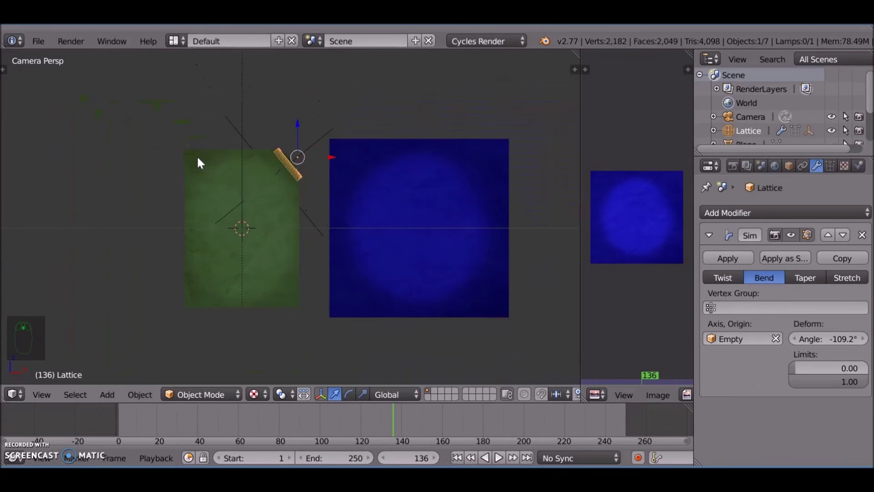
{"action": "scroll", "coordinate": [196, 155], "scroll_direction": "down", "scroll_amount": 2}
{"action": "key", "text": "g"}
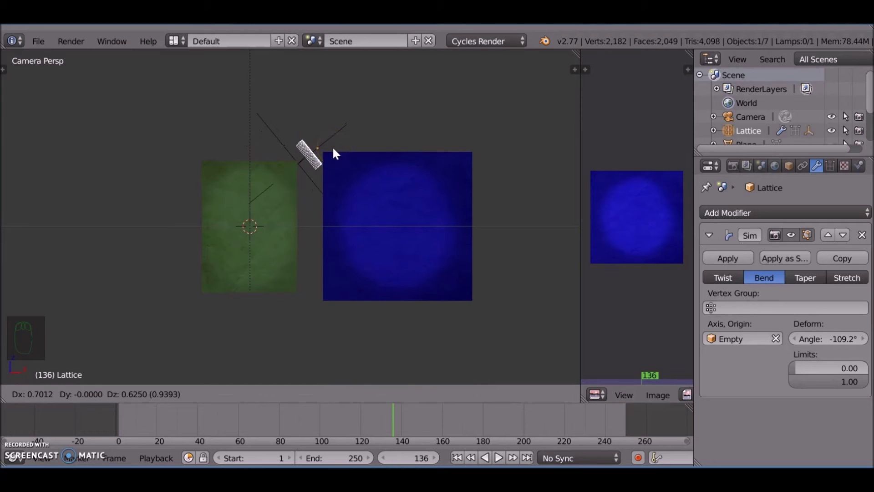
{"action": "left_click", "coordinate": [334, 153]}
Remove the Lattice modifier from the green portrait page and duplicate the page about 4.8 upward along Z
{"action": "right_click", "coordinate": [274, 191]}
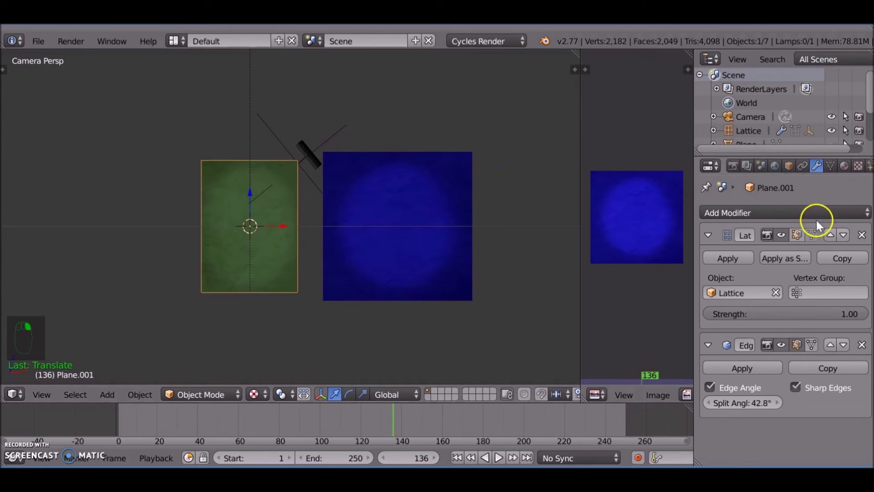
{"action": "left_click", "coordinate": [862, 235]}
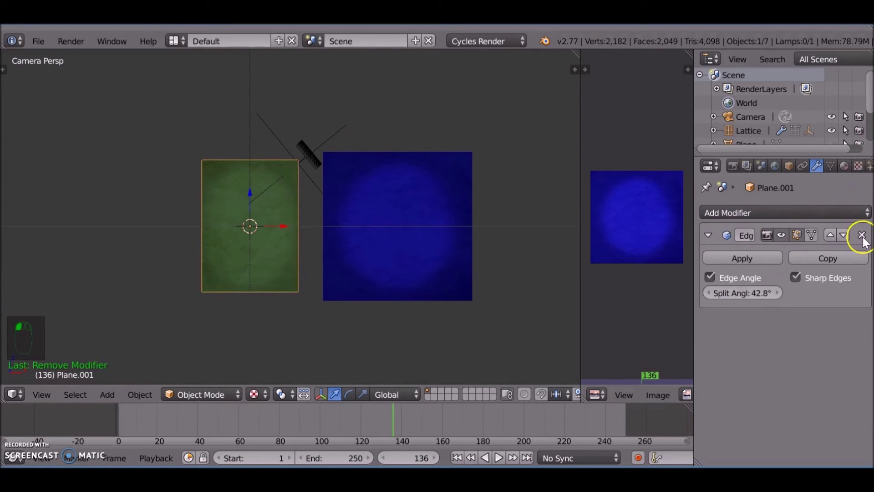
{"action": "key", "text": "shift+d"}
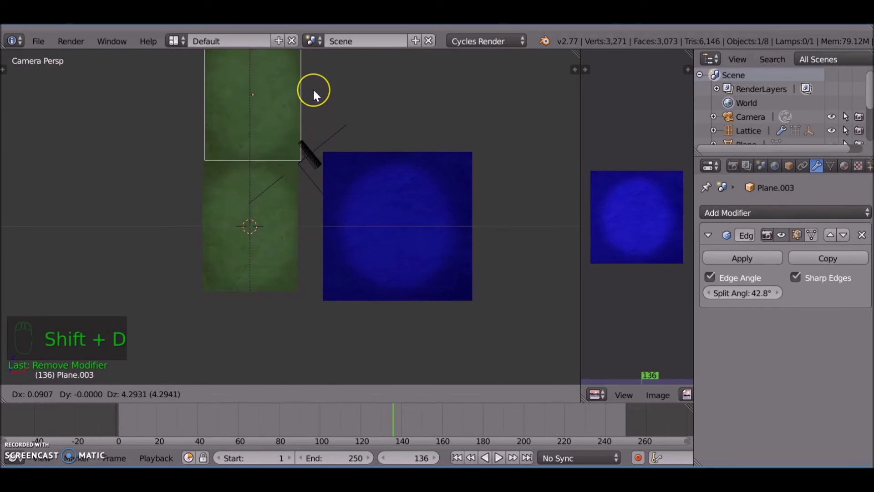
{"action": "middle_click", "coordinate": [313, 72]}
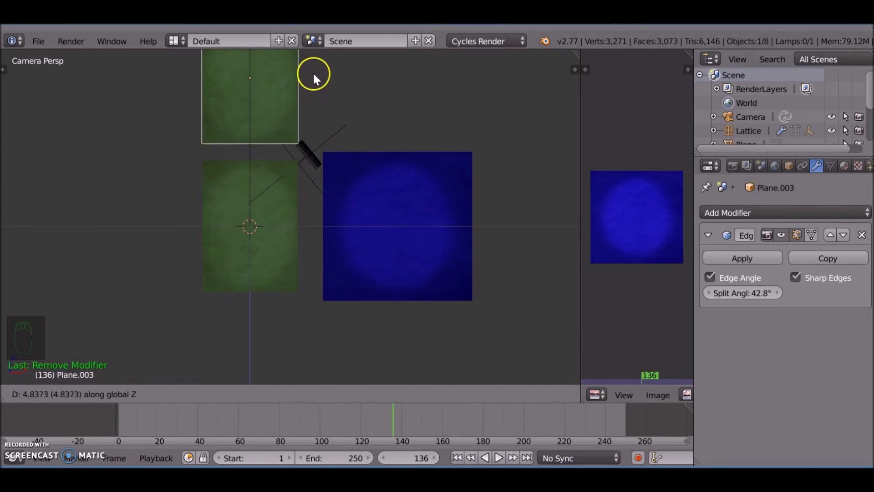
{"action": "left_click", "coordinate": [313, 70]}
Duplicate the portrait page upward along Z four more times to form an evenly spaced column of six pages
{"action": "middle_click_drag", "start_coordinate": [301, 110], "coordinate": [296, 221], "text": "shift"}
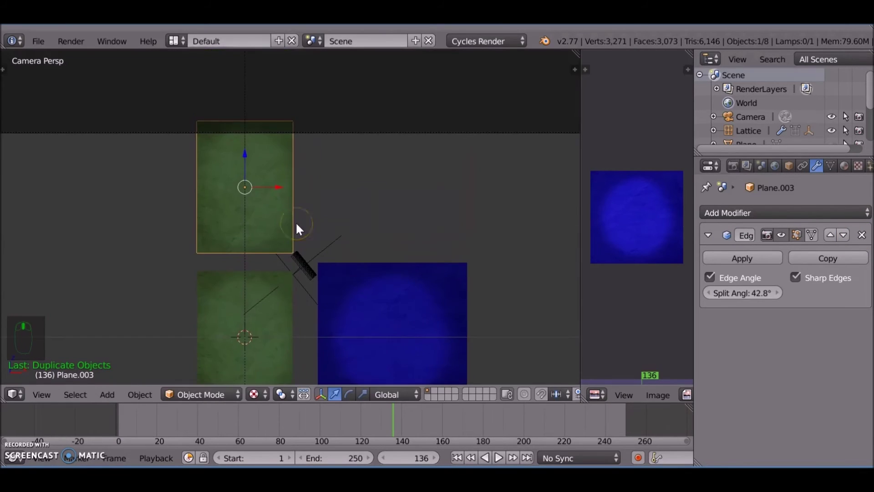
{"action": "key", "text": "KP_7"}
{"action": "key", "text": "KP_1"}
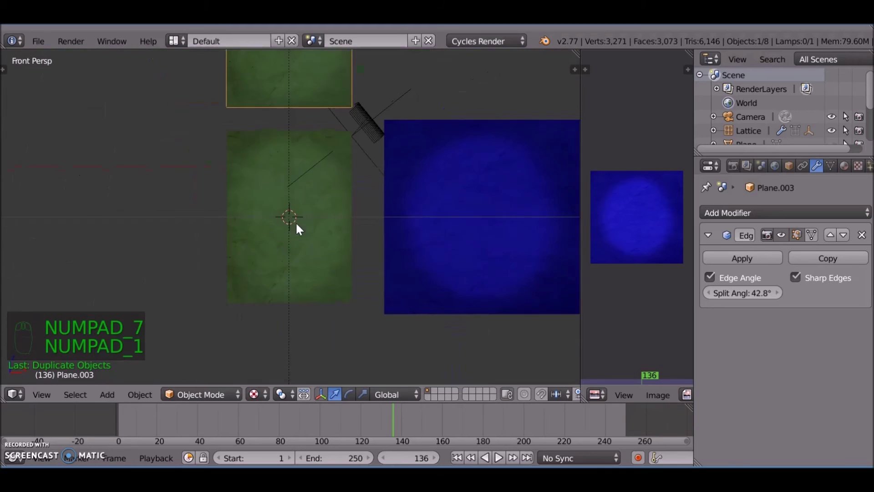
{"action": "key", "text": "shift+d"}
{"action": "left_click", "coordinate": [302, 228]}
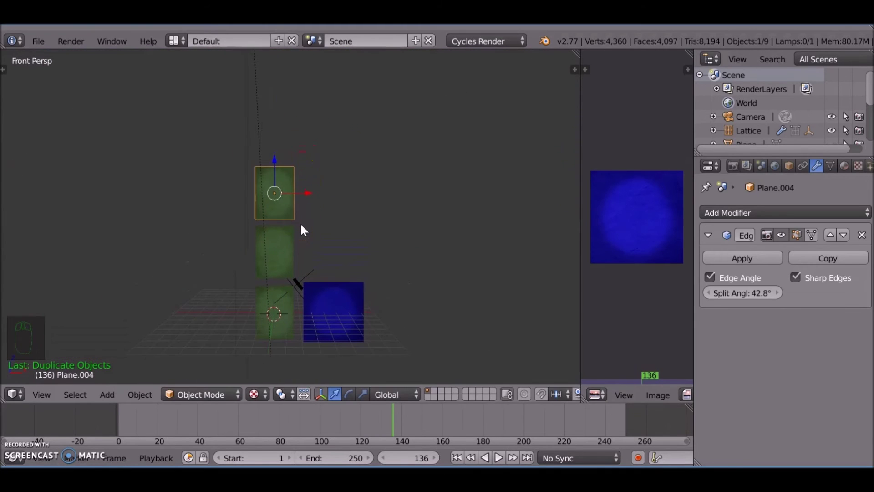
{"action": "key", "text": "shift+d"}
{"action": "key", "text": "z"}
{"action": "left_click", "coordinate": [304, 169]}
{"action": "middle_click_drag", "start_coordinate": [304, 172], "coordinate": [297, 247], "text": "shift"}
{"action": "key", "text": "shift+d"}
{"action": "key", "text": "z"}
{"action": "left_click", "coordinate": [306, 181]}
{"action": "key", "text": "shift+d"}
{"action": "key", "text": "z"}
{"action": "left_click", "coordinate": [306, 129]}
Duplicate the blue square page upward along Z and widen the image editor
{"action": "right_click", "coordinate": [345, 364]}
{"action": "key", "text": "shift+d"}
{"action": "key", "text": "z"}
{"action": "left_click", "coordinate": [359, 292]}
{"action": "middle_click_drag", "start_coordinate": [359, 291], "coordinate": [303, 170], "text": "shift"}
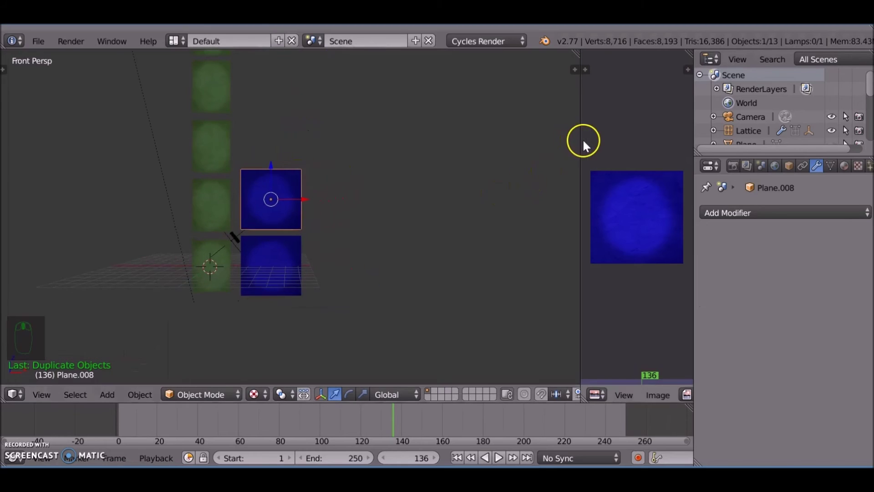
{"action": "left_click_drag", "start_coordinate": [580, 144], "coordinate": [476, 146]}
Give the second portrait page from the bottom its own single-user material named 3
{"action": "right_click", "coordinate": [173, 207]}
{"action": "left_click", "coordinate": [844, 165]}
{"action": "scroll", "coordinate": [792, 232], "scroll_direction": "up", "scroll_amount": 5}
{"action": "left_click", "coordinate": [756, 256]}
{"action": "type", "text": "3"}
{"action": "key", "text": "Return"}
{"action": "right_click", "coordinate": [173, 257]}
{"action": "right_click", "coordinate": [222, 257]}
{"action": "right_click", "coordinate": [173, 207]}
{"action": "scroll", "coordinate": [790, 297], "scroll_direction": "down", "scroll_amount": 2}
Load the tan parchment image sequence from the HarrypotterPhoto Effect folder as the second portrait page's color texture
{"action": "left_click", "coordinate": [839, 352]}
{"action": "left_click", "coordinate": [48, 194]}
{"action": "left_click", "coordinate": [217, 354]}
{"action": "left_click", "coordinate": [240, 173]}
{"action": "left_click", "coordinate": [245, 132]}
{"action": "left_click", "coordinate": [314, 119]}
{"action": "key", "text": "a"}
{"action": "key", "text": "a"}
{"action": "left_click", "coordinate": [844, 72]}
Unlink the image from the third portrait page's material, make the material single-user and name it 4
{"action": "right_click", "coordinate": [173, 159]}
{"action": "left_click", "coordinate": [853, 316]}
{"action": "left_click", "coordinate": [753, 201]}
{"action": "left_click", "coordinate": [738, 202]}
{"action": "type", "text": "4"}
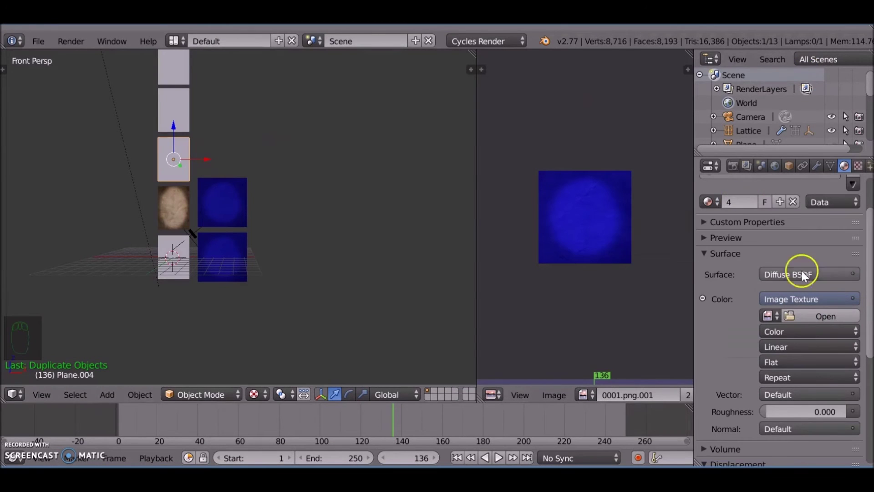
Load the gold lettered poster's image sequence as the color texture of material 4
{"action": "left_click", "coordinate": [824, 316]}
{"action": "left_click", "coordinate": [48, 194]}
{"action": "left_click", "coordinate": [214, 354]}
{"action": "left_click", "coordinate": [240, 173]}
{"action": "left_click", "coordinate": [228, 201]}
{"action": "left_click", "coordinate": [239, 237]}
{"action": "key", "text": "a"}
{"action": "key", "text": "a"}
{"action": "key", "text": "a"}
{"action": "left_click", "coordinate": [837, 71]}
Make the fourth portrait page's material single-user and load the whole PNG sequence from the longPur folder as its color texture
{"action": "right_click", "coordinate": [173, 111]}
{"action": "left_click", "coordinate": [744, 201]}
{"action": "left_click", "coordinate": [821, 316]}
{"action": "left_click", "coordinate": [49, 195]}
{"action": "left_click", "coordinate": [237, 354]}
{"action": "left_click", "coordinate": [232, 174]}
{"action": "left_click", "coordinate": [225, 150]}
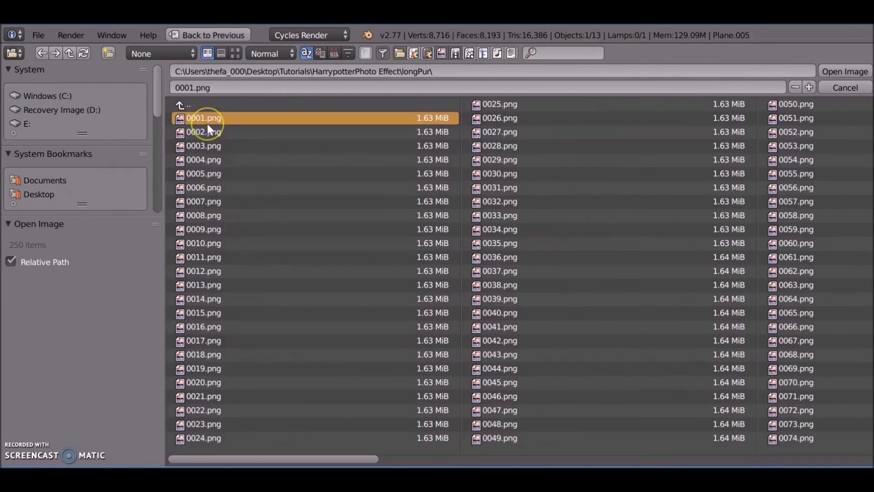
{"action": "key", "text": "a"}
{"action": "key", "text": "a"}
{"action": "key", "text": "a"}
{"action": "left_click", "coordinate": [844, 71]}
Reload the green image sequence as the color texture of the bottom portrait page
{"action": "middle_click_drag", "start_coordinate": [230, 104], "coordinate": [235, 177], "text": "shift"}
{"action": "right_click", "coordinate": [178, 329]}
{"action": "left_click", "coordinate": [744, 203]}
{"action": "left_click", "coordinate": [825, 316]}
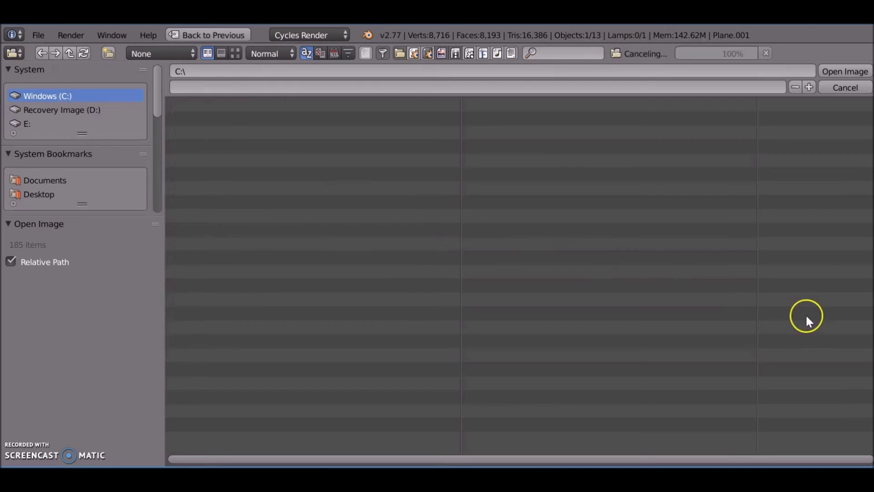
{"action": "left_click", "coordinate": [214, 214]}
{"action": "double_click", "coordinate": [214, 120]}
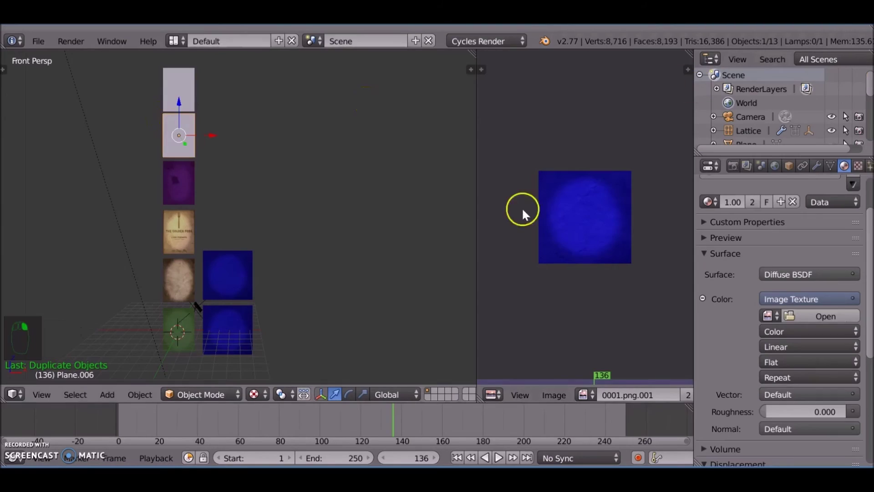
Name the fifth portrait page's material 7 and load a black-and-white photo poster's image sequence as its color texture
{"action": "left_click", "coordinate": [744, 202]}
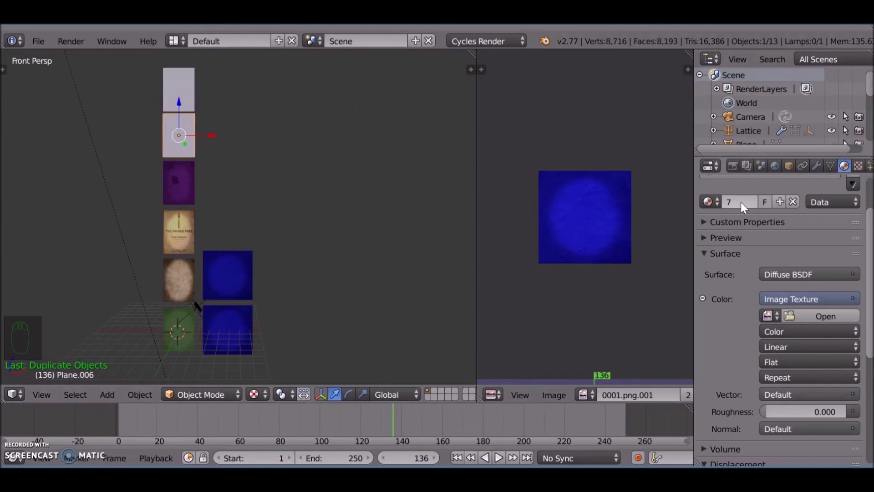
{"action": "left_click", "coordinate": [825, 316]}
{"action": "left_click", "coordinate": [221, 173]}
{"action": "left_click", "coordinate": [224, 159]}
{"action": "left_click", "coordinate": [224, 118]}
{"action": "key", "text": "a"}
{"action": "key", "text": "a"}
{"action": "left_click", "coordinate": [844, 71]}
Name the topmost portrait page's material 8 and load the other black-and-white photo poster's image sequence into it
{"action": "right_click", "coordinate": [178, 89]}
{"action": "left_click", "coordinate": [750, 202]}
{"action": "type", "text": "8"}
{"action": "key", "text": "Return"}
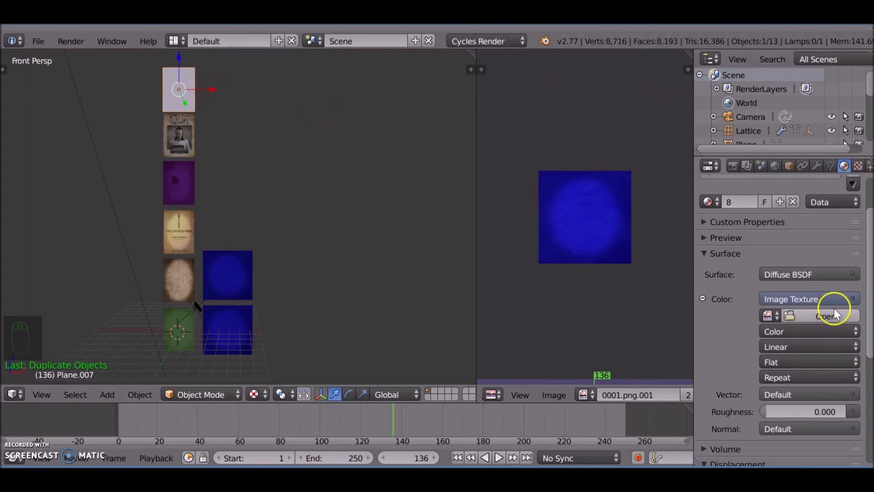
{"action": "left_click", "coordinate": [829, 316]}
{"action": "left_click", "coordinate": [220, 157]}
{"action": "key", "text": "a"}
{"action": "key", "text": "a"}
{"action": "key", "text": "a"}
{"action": "left_click", "coordinate": [844, 72]}
Name the upper square page's material 9 and replace its image with the red poster's image sequence
{"action": "right_click", "coordinate": [228, 275]}
{"action": "left_click", "coordinate": [751, 202]}
{"action": "type", "text": "9"}
{"action": "key", "text": "Return"}
{"action": "left_click", "coordinate": [851, 315]}
{"action": "left_click", "coordinate": [840, 315]}
{"action": "left_click", "coordinate": [225, 187]}
{"action": "left_click", "coordinate": [225, 118]}
{"action": "key", "text": "a"}
{"action": "key", "text": "a"}
{"action": "left_click", "coordinate": [832, 73]}
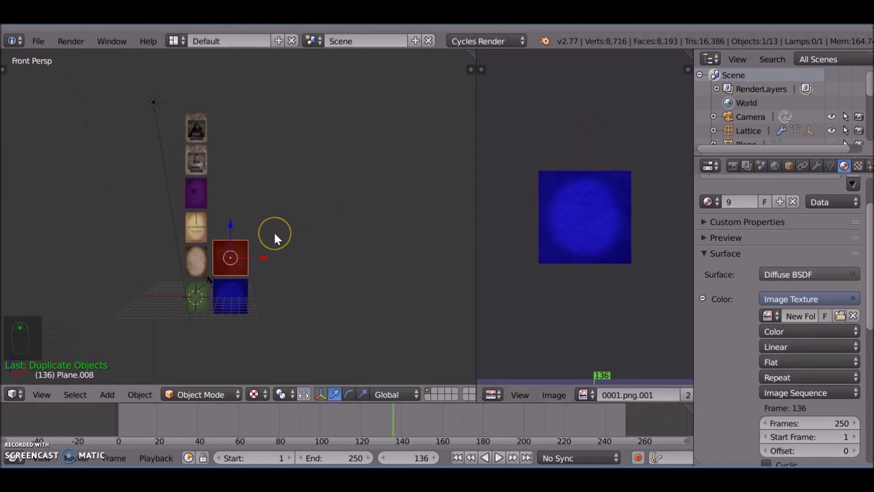
Unhide the wall plane and set CompareGraded_COLOR.png from the walltexture folder as its color texture
{"action": "key", "text": "alt+h"}
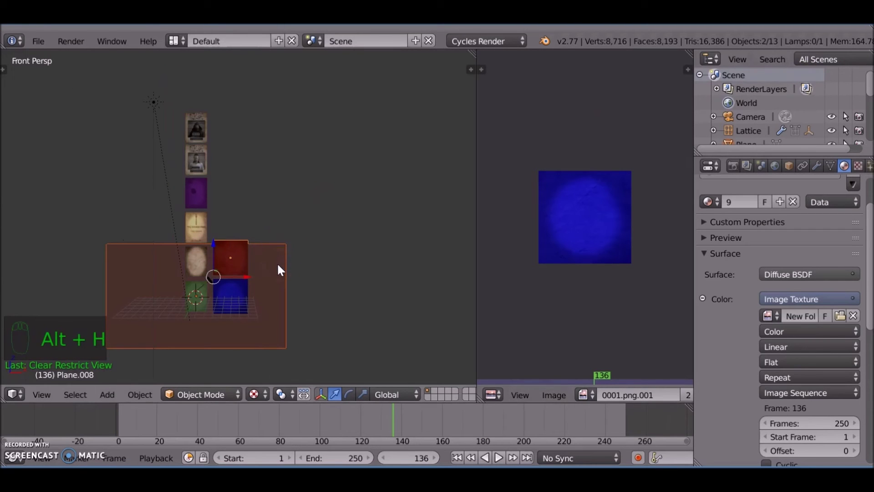
{"action": "scroll", "coordinate": [340, 156], "scroll_direction": "up", "scroll_amount": 3}
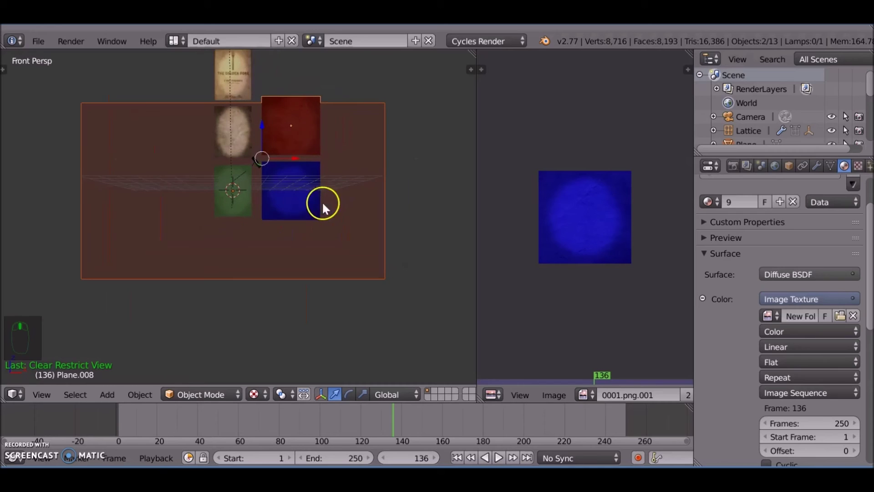
{"action": "left_click", "coordinate": [853, 315]}
{"action": "left_click", "coordinate": [835, 316]}
{"action": "left_click", "coordinate": [39, 208]}
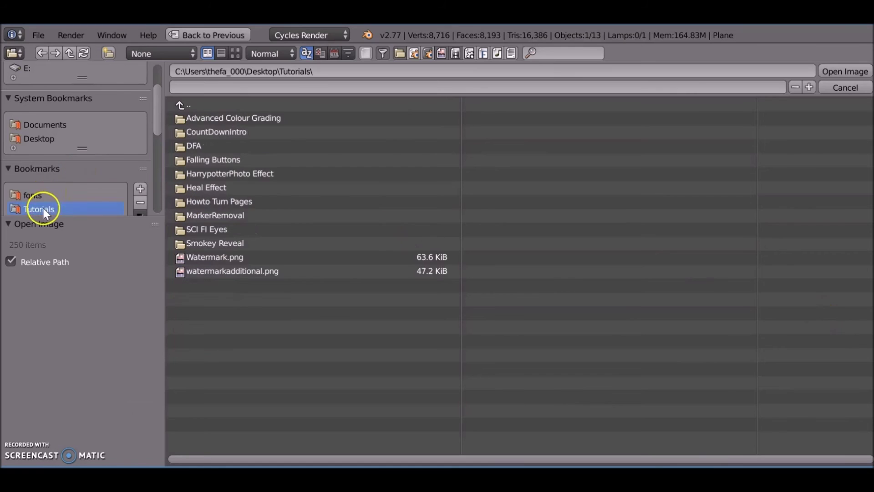
{"action": "left_click", "coordinate": [263, 173]}
{"action": "left_click", "coordinate": [218, 341]}
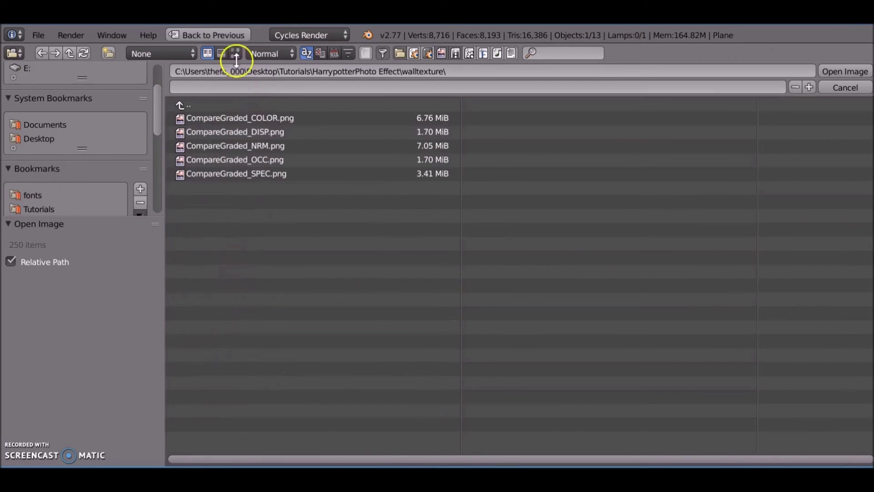
{"action": "left_click", "coordinate": [235, 53]}
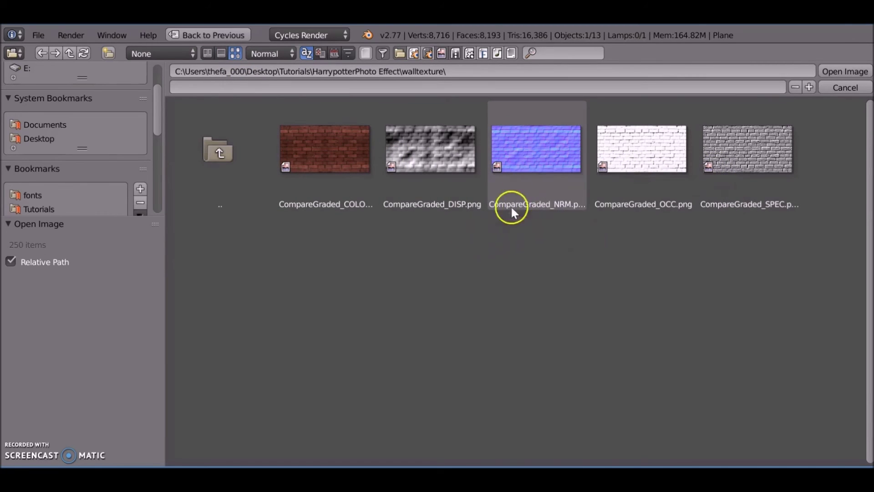
{"action": "left_click", "coordinate": [291, 144]}
{"action": "left_click", "coordinate": [845, 72]}
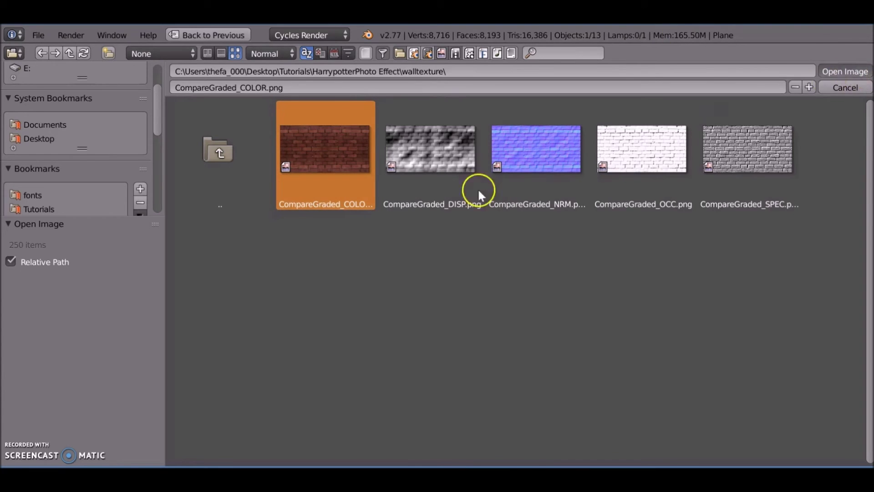
Subdivide the wall plane's mesh six times
{"action": "key", "text": "Tab"}
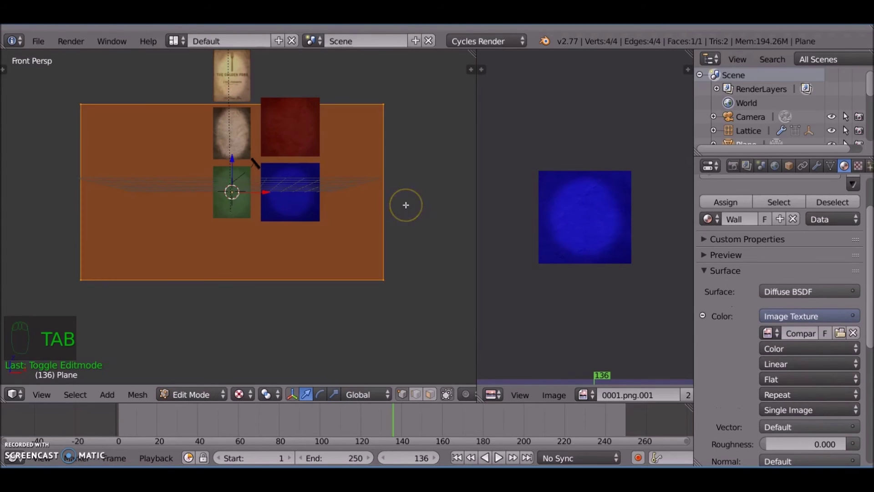
{"action": "key", "text": "w"}
{"action": "left_click", "coordinate": [390, 137]}
{"action": "key", "text": "w"}
{"action": "left_click", "coordinate": [392, 137]}
{"action": "key", "text": "w"}
{"action": "left_click", "coordinate": [393, 137]}
{"action": "key", "text": "w"}
{"action": "left_click", "coordinate": [393, 137]}
{"action": "key", "text": "w"}
{"action": "left_click", "coordinate": [393, 137]}
{"action": "key", "text": "w"}
{"action": "left_click", "coordinate": [394, 137]}
{"action": "key", "text": "Tab"}
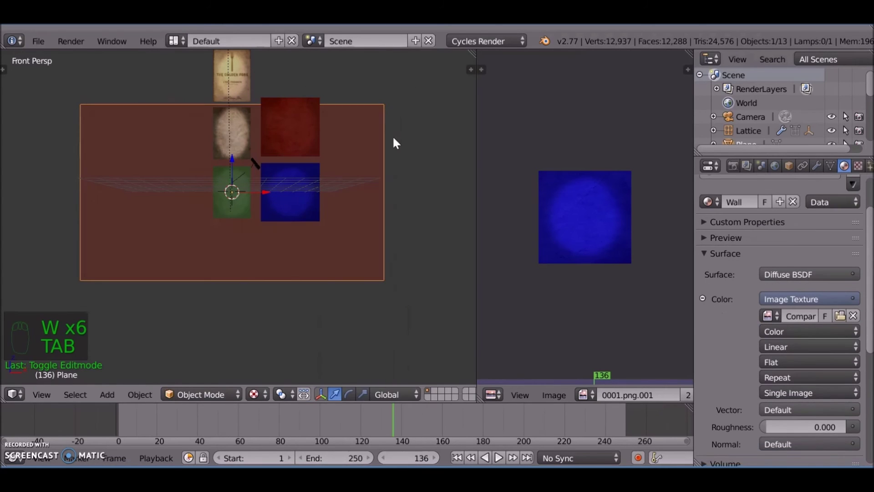
Unwrap the subdivided wall plane
{"action": "key", "text": "Tab"}
{"action": "key", "text": "u"}
{"action": "left_click", "coordinate": [394, 137]}
{"action": "key", "text": "Tab"}
Look through the camera and show CompareGraded_COLOR.png in the image editor
{"action": "key", "text": "KP_0"}
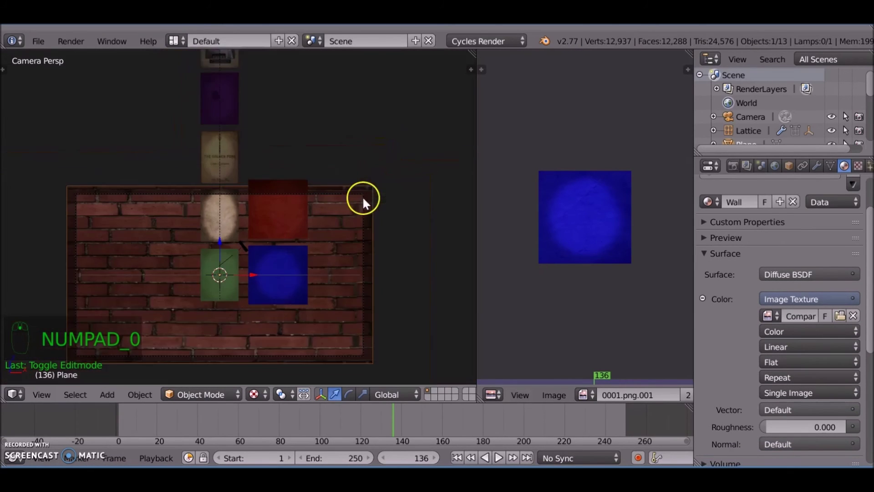
{"action": "scroll", "coordinate": [369, 164], "scroll_direction": "up", "scroll_amount": 2}
{"action": "left_click", "coordinate": [583, 394]}
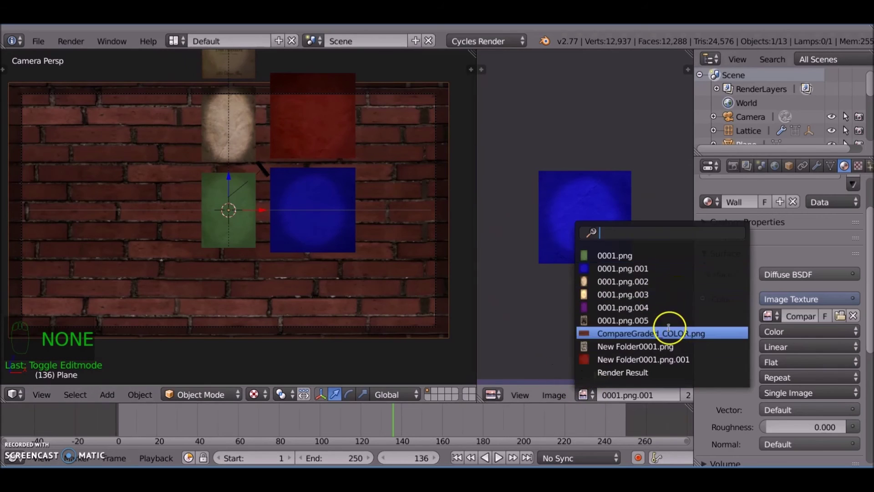
{"action": "left_click", "coordinate": [665, 331]}
Stretch the wall plane along X and Z so it extends well past the camera frame
{"action": "scroll", "coordinate": [303, 199], "scroll_direction": "down", "scroll_amount": 2}
{"action": "key", "text": "s"}
{"action": "key", "text": "x"}
{"action": "left_click", "coordinate": [315, 196]}
{"action": "key", "text": "s"}
{"action": "key", "text": "z"}
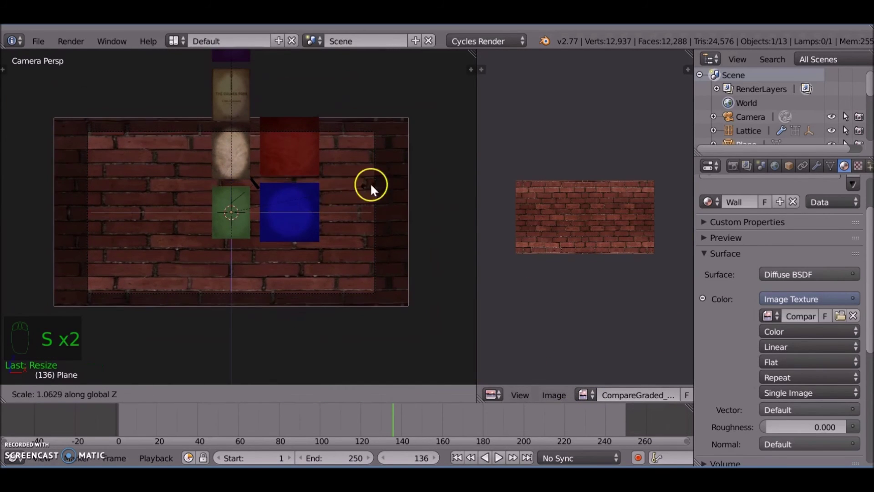
{"action": "left_click", "coordinate": [427, 166]}
Remap the wall plane's UVs with Project from View (Bounds) in the camera view
{"action": "key", "text": "Tab"}
{"action": "key", "text": "u"}
{"action": "left_click", "coordinate": [348, 181]}
{"action": "key", "text": "u"}
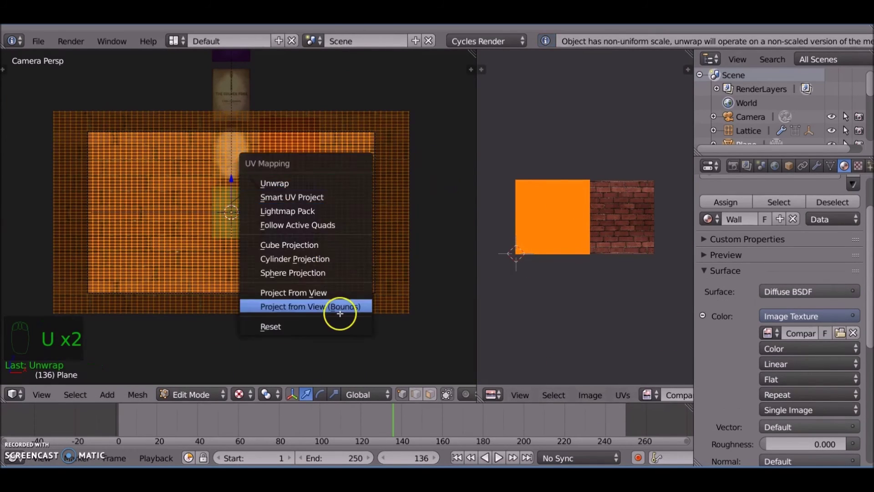
{"action": "left_click", "coordinate": [340, 308]}
{"action": "key", "text": "Tab"}
Scale the wall's UV layout to about 0.90 and return to Object Mode to check the bricks
{"action": "key", "text": "Tab"}
{"action": "key", "text": "s"}
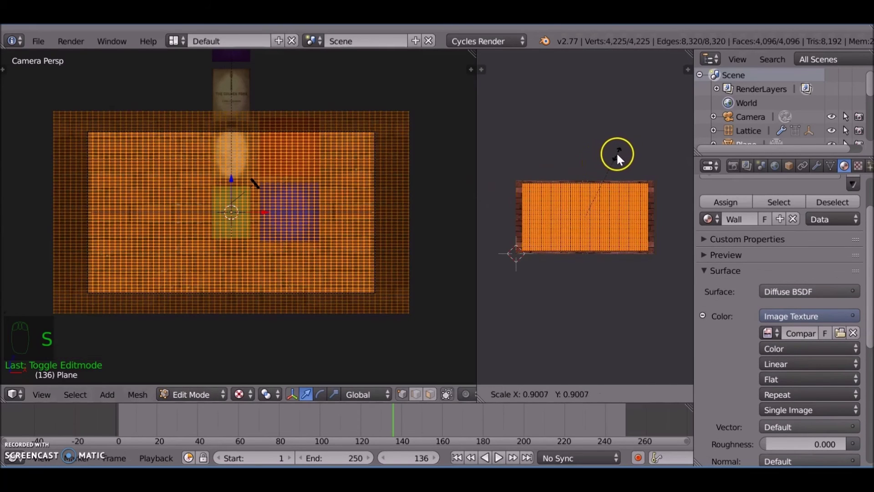
{"action": "left_click", "coordinate": [616, 152]}
{"action": "key", "text": "Tab"}
{"action": "scroll", "coordinate": [365, 173], "scroll_direction": "up", "scroll_amount": 2}
{"action": "scroll", "coordinate": [365, 174], "scroll_direction": "down", "scroll_amount": 2}
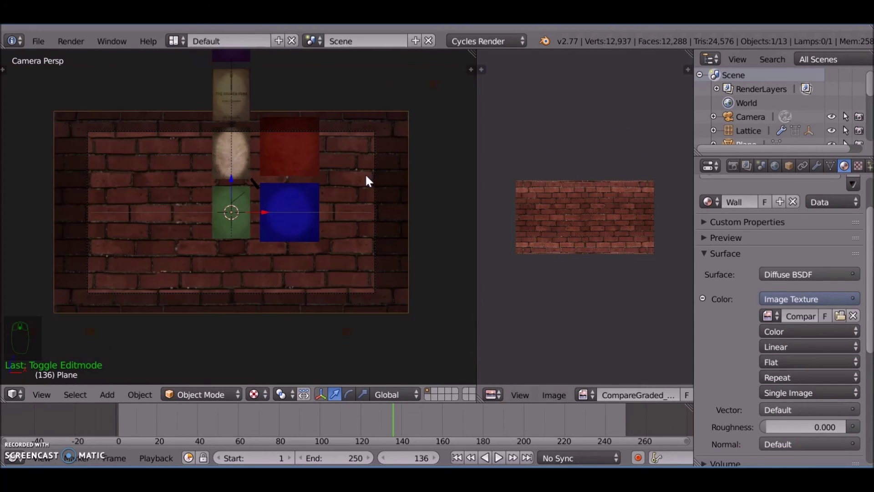
Add a Lattice modifier to the green page and target it at the existing Lattice object
{"action": "middle_click_drag", "start_coordinate": [365, 174], "coordinate": [346, 244], "text": "shift"}
{"action": "scroll", "coordinate": [346, 245], "scroll_direction": "up", "scroll_amount": 5}
{"action": "right_click", "coordinate": [275, 169]}
{"action": "right_click", "coordinate": [276, 169]}
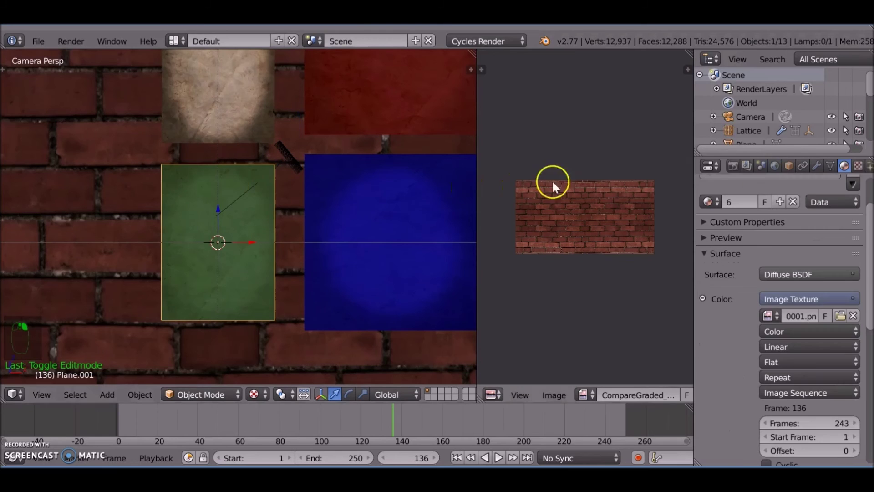
{"action": "left_click", "coordinate": [821, 160]}
{"action": "left_click", "coordinate": [787, 213]}
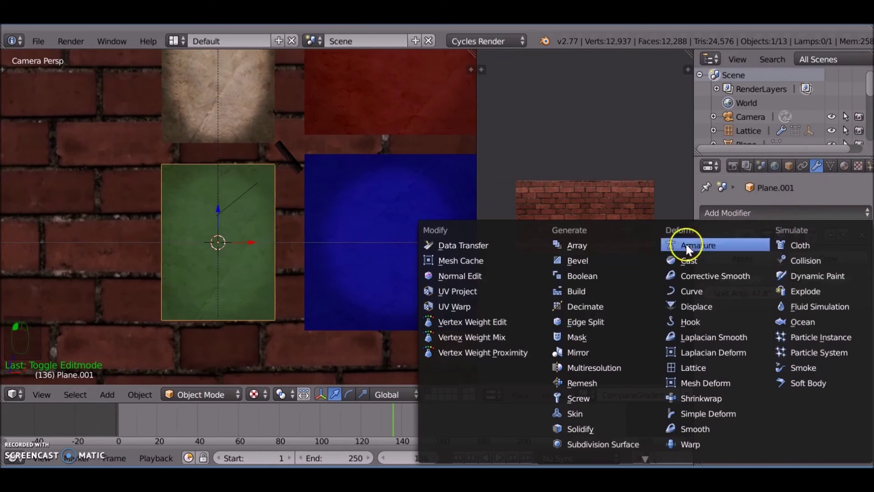
{"action": "left_click", "coordinate": [724, 362]}
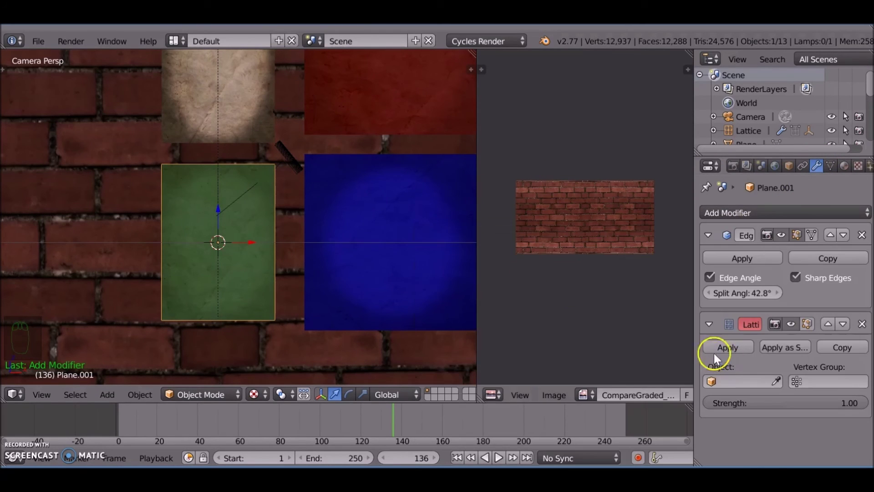
{"action": "left_click", "coordinate": [742, 381]}
{"action": "left_click", "coordinate": [730, 237]}
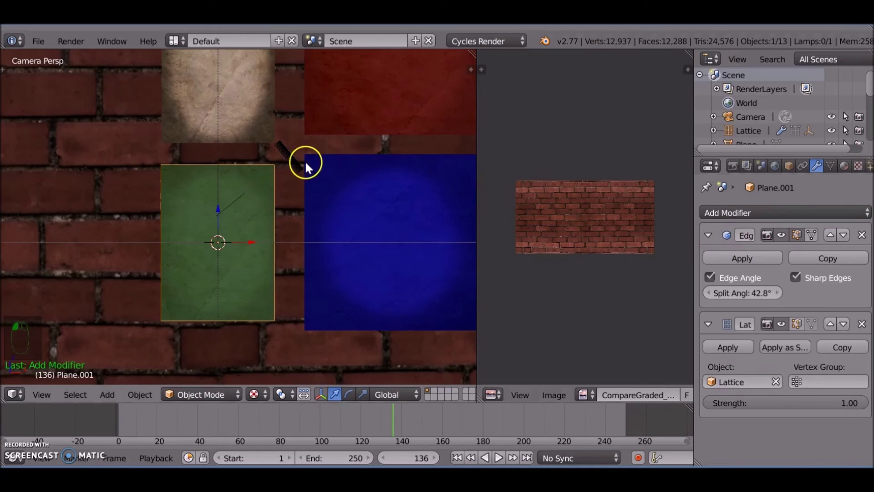
Move the lattice onto the green page's upper-right corner and shrink it along Y to about 0.43
{"action": "right_click", "coordinate": [295, 156]}
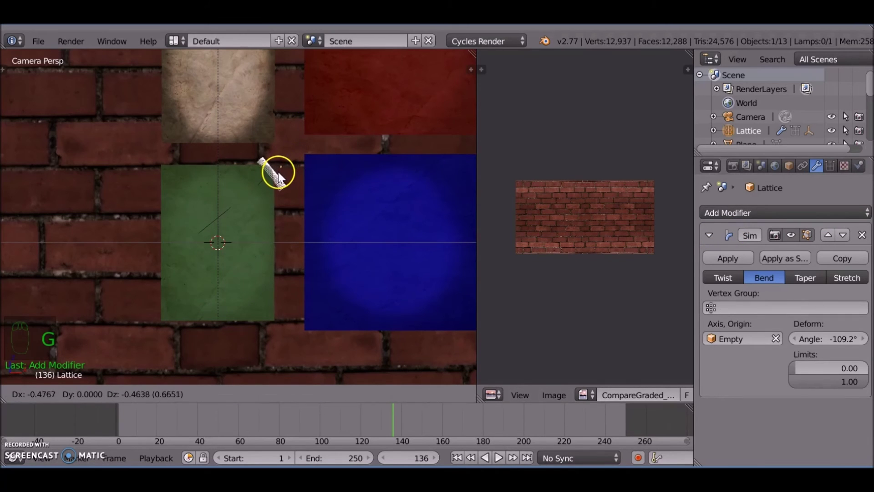
{"action": "left_click", "coordinate": [277, 173]}
{"action": "middle_click_drag", "start_coordinate": [278, 174], "coordinate": [285, 123]}
{"action": "scroll", "coordinate": [285, 123], "scroll_direction": "up", "scroll_amount": 8}
{"action": "middle_click_drag", "start_coordinate": [297, 159], "coordinate": [324, 156]}
{"action": "key", "text": "s"}
{"action": "key", "text": "y"}
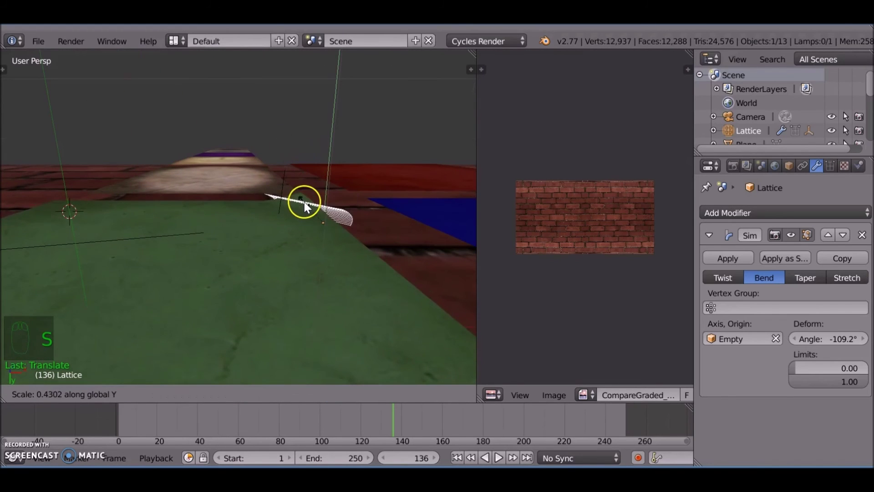
{"action": "left_click", "coordinate": [310, 207]}
Apply the green page's Edge Split modifier and hide the page from the camera view
{"action": "left_click", "coordinate": [724, 256]}
{"action": "key", "text": "KP_7"}
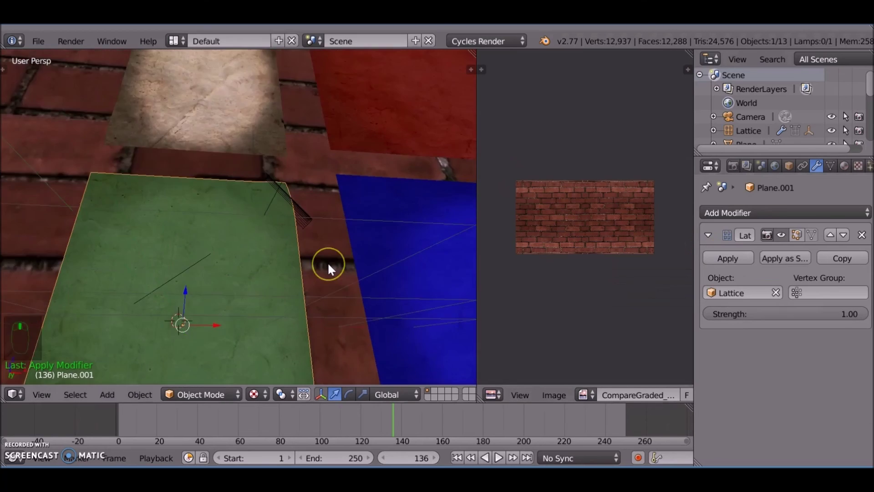
{"action": "key", "text": "KP_0"}
{"action": "key", "text": "h"}
Lower the next page in the column and give it a Lattice modifier that uses the Lattice object
{"action": "right_click", "coordinate": [230, 160]}
{"action": "left_click_drag", "start_coordinate": [230, 128], "coordinate": [231, 207]}
{"action": "scroll", "coordinate": [255, 196], "scroll_direction": "up", "scroll_amount": 7}
{"action": "key", "text": "g"}
{"action": "left_click", "coordinate": [751, 213]}
{"action": "left_click", "coordinate": [697, 366]}
{"action": "left_click", "coordinate": [736, 370]}
Move, scale and rotate the lattice to fit over a corner of this page
{"action": "right_click", "coordinate": [310, 139]}
{"action": "key", "text": "g"}
{"action": "left_click", "coordinate": [298, 160]}
{"action": "key", "text": "s"}
{"action": "left_click", "coordinate": [352, 157]}
{"action": "key", "text": "r"}
{"action": "left_click", "coordinate": [358, 171]}
Refine the lattice's rotation at the page corner to shape the curl
{"action": "middle_click_drag", "start_coordinate": [322, 173], "coordinate": [304, 156], "text": "shift"}
{"action": "key", "text": "s"}
{"action": "right_click", "coordinate": [291, 255]}
{"action": "right_click", "coordinate": [304, 156]}
{"action": "key", "text": "r"}
{"action": "left_click", "coordinate": [314, 175]}
Apply the Lattice modifier to the curled page and hide that page
{"action": "right_click", "coordinate": [301, 191]}
{"action": "left_click", "coordinate": [731, 346]}
{"action": "scroll", "coordinate": [290, 190], "scroll_direction": "down", "scroll_amount": 6}
{"action": "key", "text": "h"}
Try selecting several pages together in the camera view, and undo the last two actions
{"action": "right_click", "coordinate": [250, 91]}
{"action": "key", "text": "KP_0"}
{"action": "right_click", "coordinate": [236, 61]}
{"action": "right_click", "coordinate": [237, 86], "text": "shift"}
{"action": "right_click", "coordinate": [246, 112], "text": "shift"}
{"action": "key", "text": "ctrl+z"}
{"action": "key", "text": "ctrl+z"}
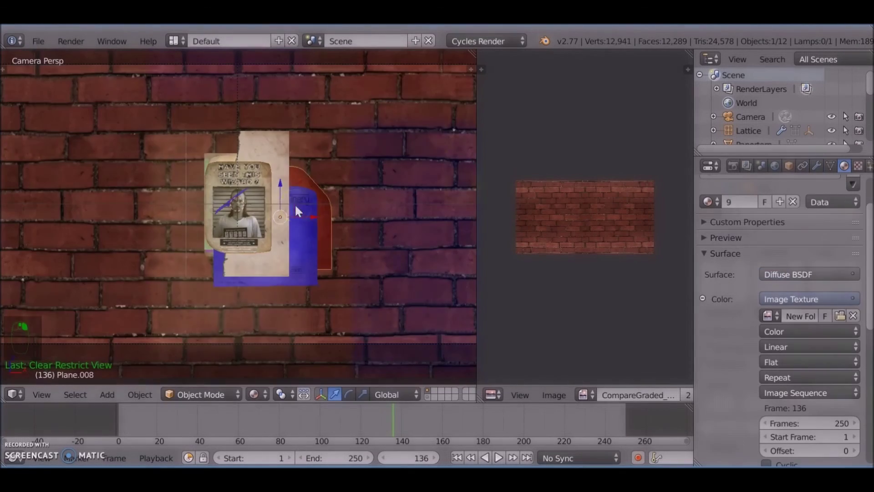
Scale the torn paper page to about 0.62 and place it at the wall's upper right
{"action": "key", "text": "g"}
{"action": "left_click", "coordinate": [329, 189]}
{"action": "key", "text": "s"}
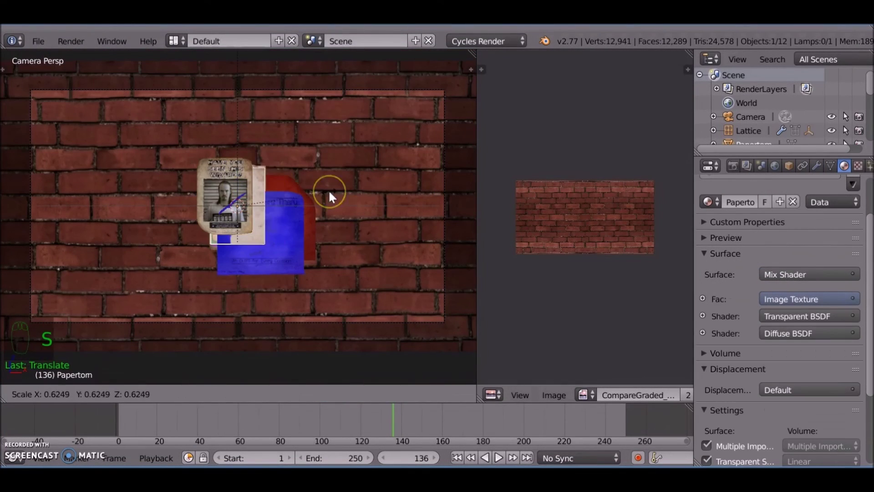
{"action": "key", "text": "g"}
{"action": "left_click", "coordinate": [410, 134]}
Spread the blue, red and Golden Fork pages apart across the brick wall
{"action": "right_click", "coordinate": [282, 234]}
{"action": "key", "text": "g"}
{"action": "left_click", "coordinate": [418, 227]}
{"action": "right_click", "coordinate": [300, 214]}
{"action": "key", "text": "g"}
{"action": "left_click", "coordinate": [373, 169]}
{"action": "right_click", "coordinate": [262, 218]}
{"action": "key", "text": "g"}
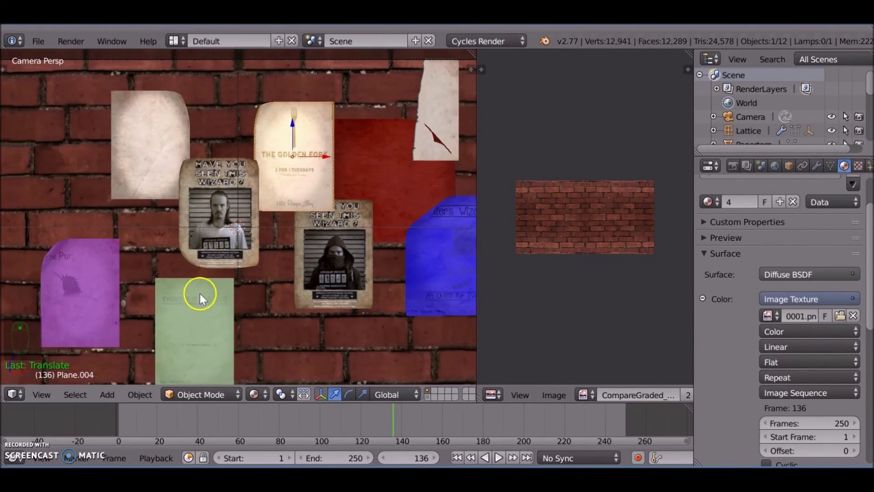
Place the green page beside the purple one, and gather the hooded wizard poster and Golden Fork page near the centre
{"action": "key", "text": "g"}
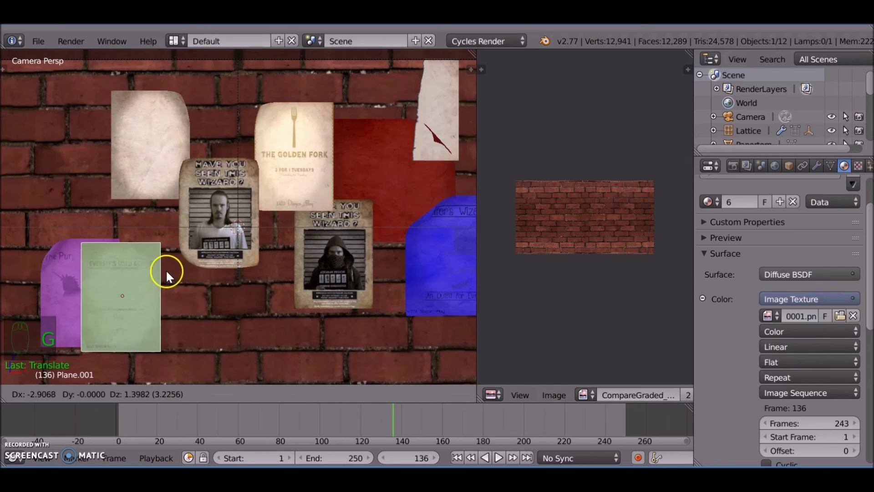
{"action": "left_click", "coordinate": [166, 269]}
{"action": "right_click", "coordinate": [325, 263]}
{"action": "key", "text": "g"}
{"action": "left_click", "coordinate": [259, 255]}
{"action": "right_click", "coordinate": [299, 190]}
{"action": "key", "text": "g"}
{"action": "left_click", "coordinate": [287, 187]}
{"action": "scroll", "coordinate": [216, 171], "scroll_direction": "down", "scroll_amount": 2}
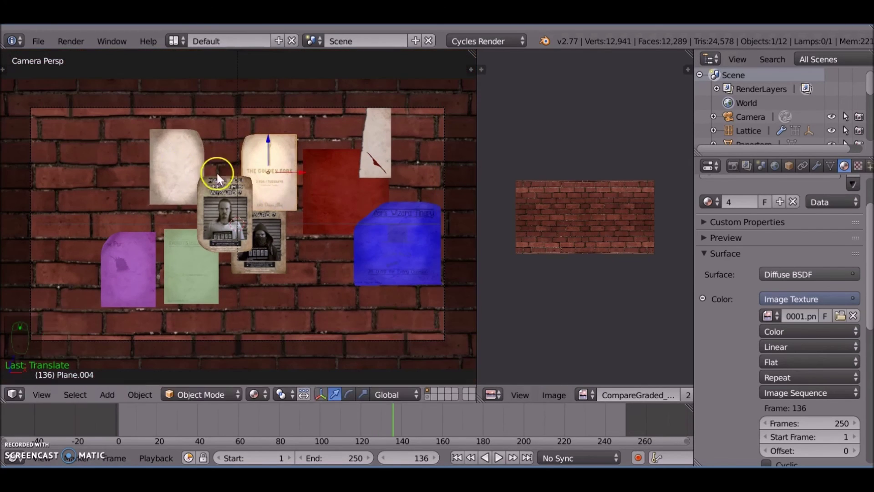
Shift the blank parchment and blue page inward, and move the red page to the left edge of the poster group
{"action": "right_click", "coordinate": [191, 168]}
{"action": "left_click", "coordinate": [348, 242]}
{"action": "right_click", "coordinate": [329, 185]}
{"action": "key", "text": "g"}
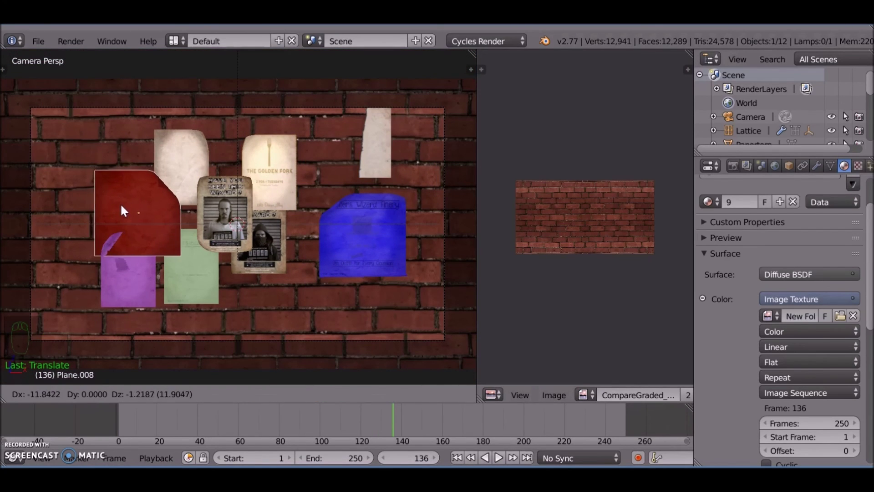
{"action": "left_click", "coordinate": [120, 203]}
Bring the blue page against the centre posters and place the purple page beneath it
{"action": "right_click", "coordinate": [119, 279]}
{"action": "key", "text": "g"}
{"action": "left_click", "coordinate": [395, 295]}
{"action": "right_click", "coordinate": [361, 219]}
{"action": "key", "text": "g"}
{"action": "left_click", "coordinate": [331, 204]}
{"action": "right_click", "coordinate": [396, 286]}
{"action": "key", "text": "g"}
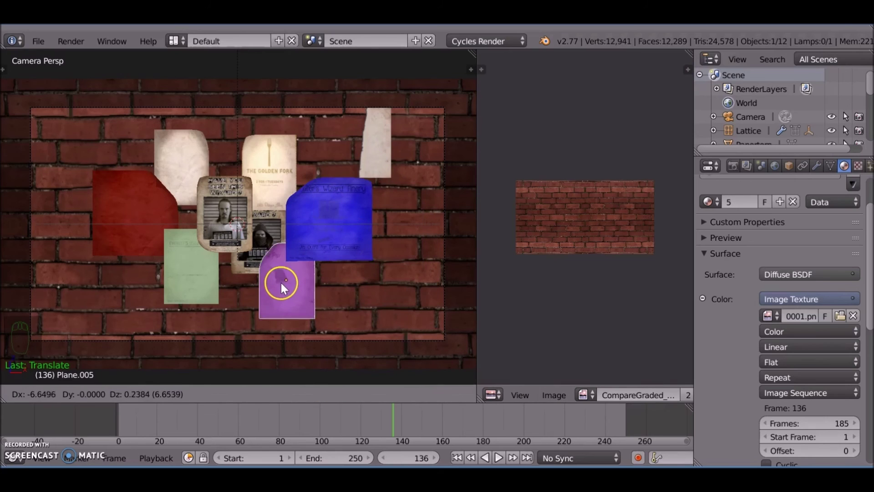
{"action": "left_click", "coordinate": [284, 282]}
Tuck the torn page between the blank parchment and the Golden Fork page, and test render frame 136
{"action": "right_click", "coordinate": [393, 151]}
{"action": "key", "text": "g"}
{"action": "left_click", "coordinate": [249, 183]}
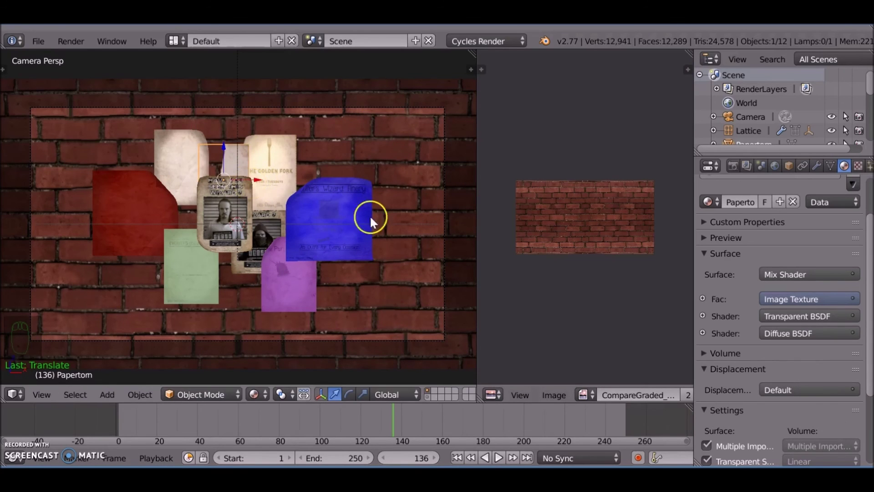
{"action": "key", "text": "F12"}
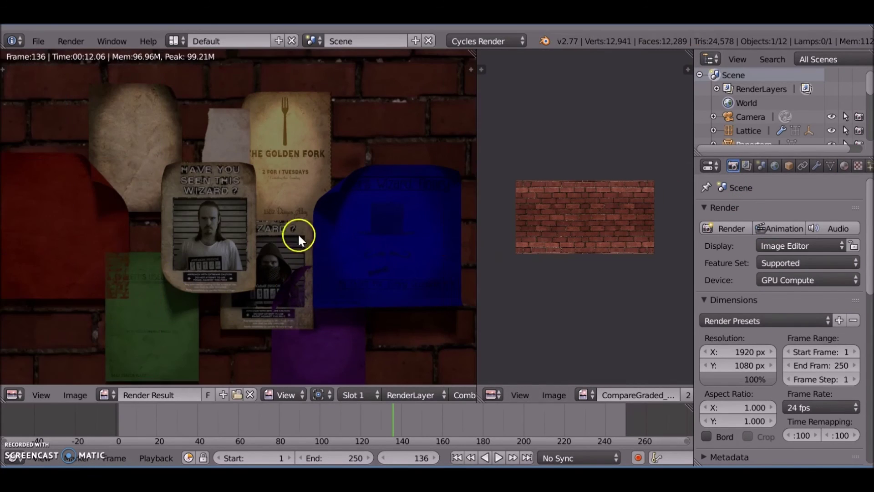
{"action": "key", "text": "Escape"}
Offset the overlapping pages along Y to separate them in depth, and return to the camera view
{"action": "right_click", "coordinate": [319, 259]}
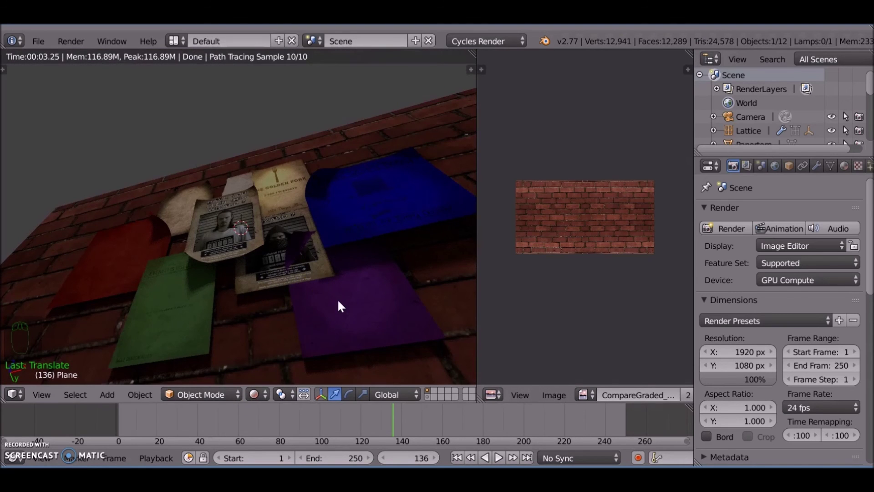
{"action": "key", "text": "g"}
{"action": "key", "text": "y"}
{"action": "left_click", "coordinate": [330, 287]}
{"action": "right_click", "coordinate": [349, 232]}
{"action": "key", "text": "g"}
{"action": "key", "text": "y"}
{"action": "left_click", "coordinate": [351, 236]}
{"action": "right_click", "coordinate": [245, 239]}
{"action": "key", "text": "g"}
{"action": "key", "text": "y"}
{"action": "left_click", "coordinate": [238, 180]}
{"action": "middle_click_drag", "start_coordinate": [238, 180], "coordinate": [315, 199]}
{"action": "key", "text": "KP_0"}
Switch the viewport out of rendered shading and select the brick wall plane in Object Mode
{"action": "left_click", "coordinate": [264, 395]}
{"action": "left_click", "coordinate": [268, 310]}
{"action": "right_click", "coordinate": [259, 265]}
{"action": "key", "text": "Tab"}
{"action": "key", "text": "Tab"}
{"action": "right_click", "coordinate": [387, 196]}
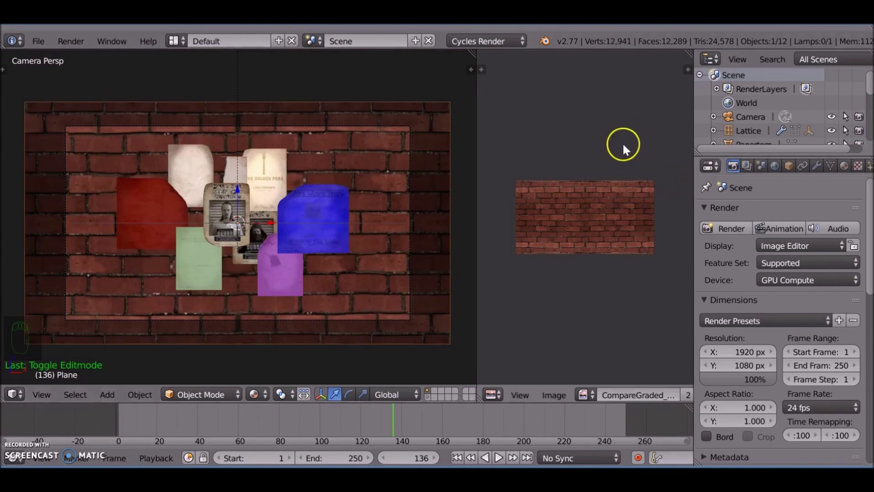
Add a Displace modifier to the wall plane, check it from the side, and save the file
{"action": "left_click", "coordinate": [816, 167]}
{"action": "left_click", "coordinate": [786, 212]}
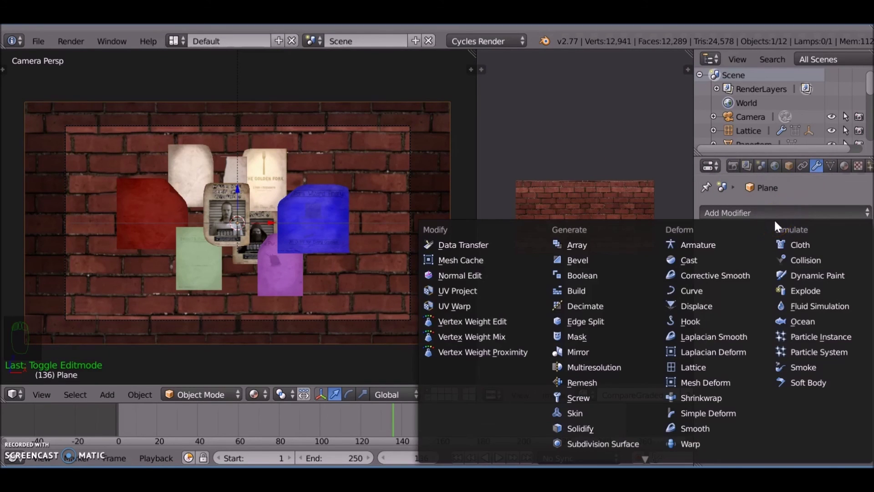
{"action": "left_click", "coordinate": [700, 302]}
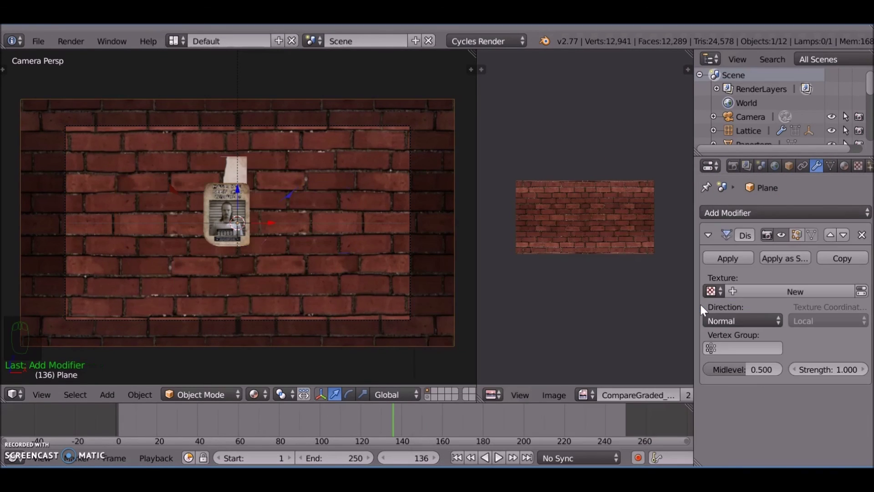
{"action": "middle_click_drag", "start_coordinate": [430, 225], "coordinate": [298, 210]}
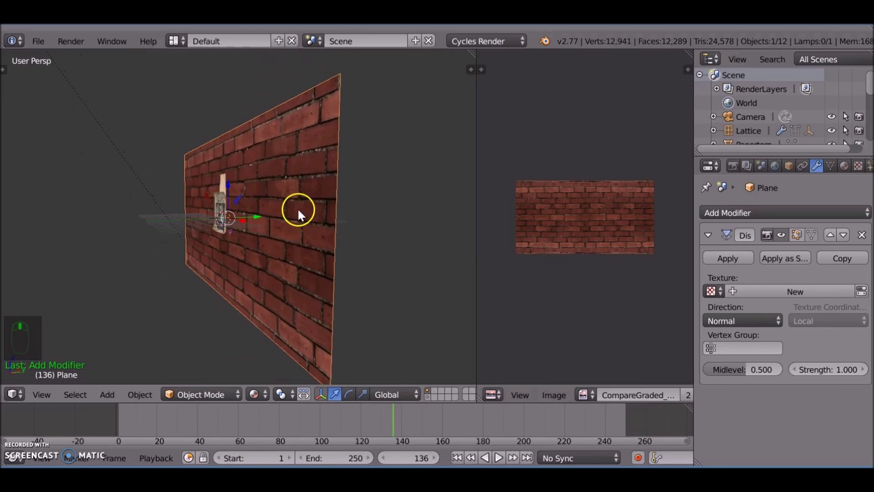
{"action": "key", "text": "Tab"}
{"action": "key", "text": "Tab"}
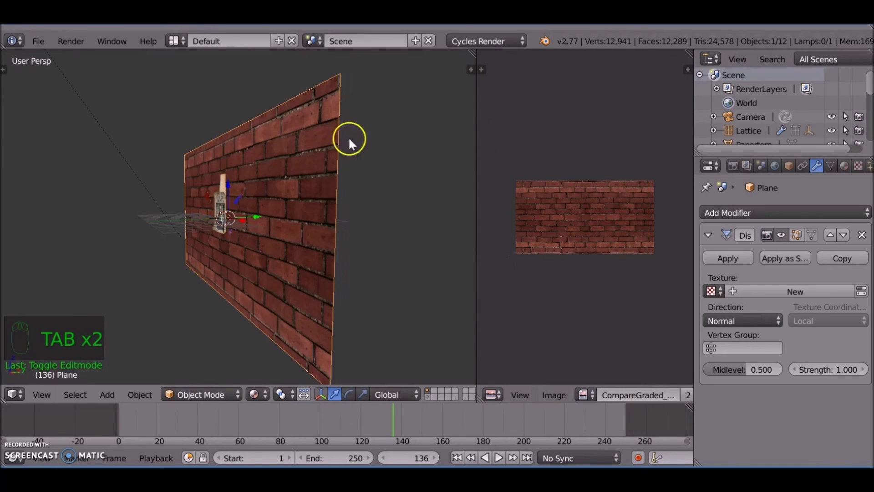
{"action": "key", "text": "ctrl+s"}
{"action": "left_click", "coordinate": [512, 185]}
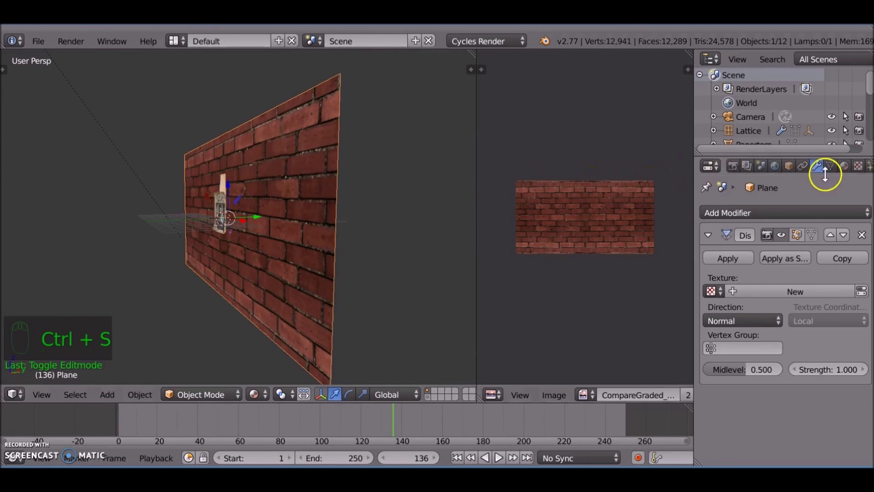
Create a new texture for the wall's Displace modifier and open its texture settings
{"action": "left_click", "coordinate": [801, 293]}
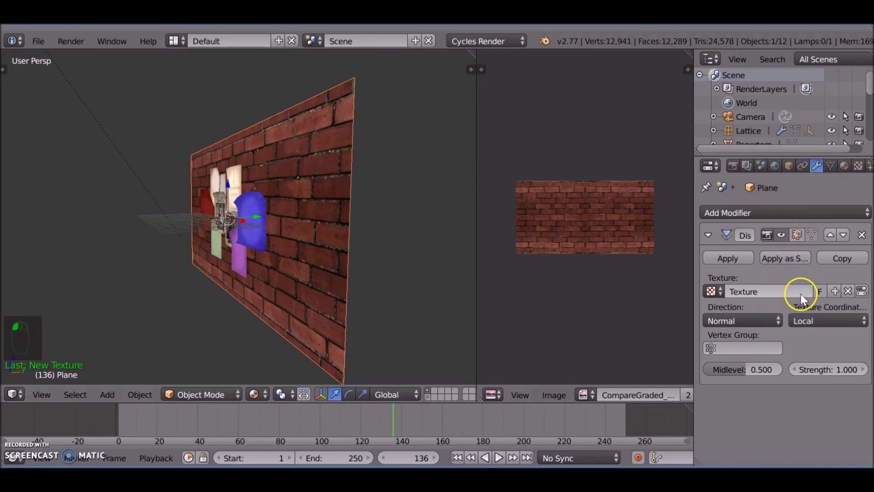
{"action": "left_click", "coordinate": [857, 166]}
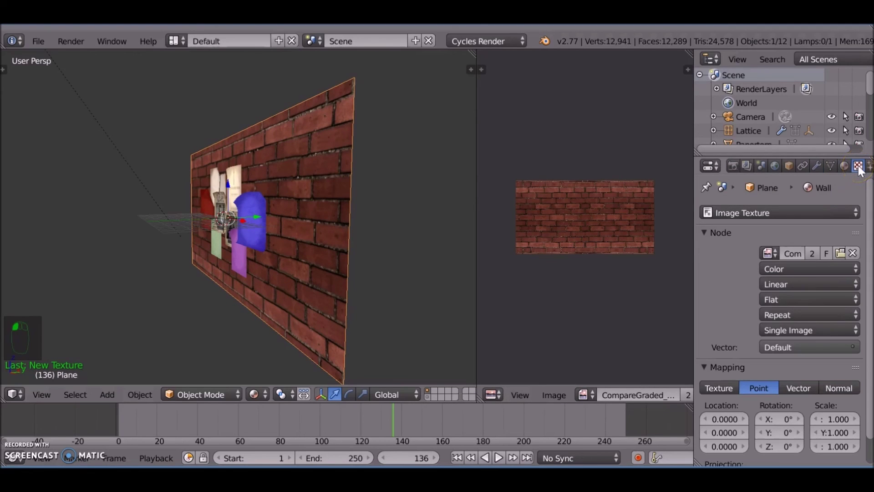
{"action": "left_click", "coordinate": [810, 212]}
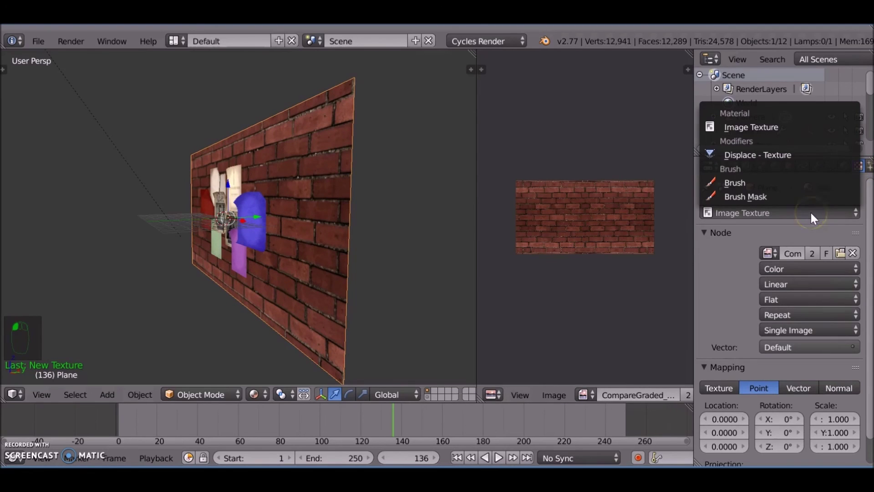
{"action": "left_click", "coordinate": [793, 154]}
Load CompareGraded_NRM.png from the HarrypotterPhoto Effect walltexture folder as the displacement texture's image
{"action": "left_click", "coordinate": [817, 420]}
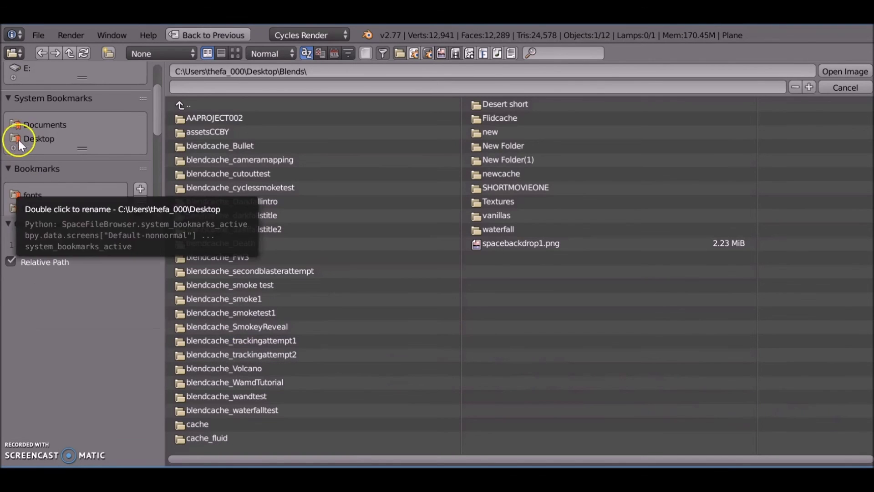
{"action": "left_click", "coordinate": [38, 208]}
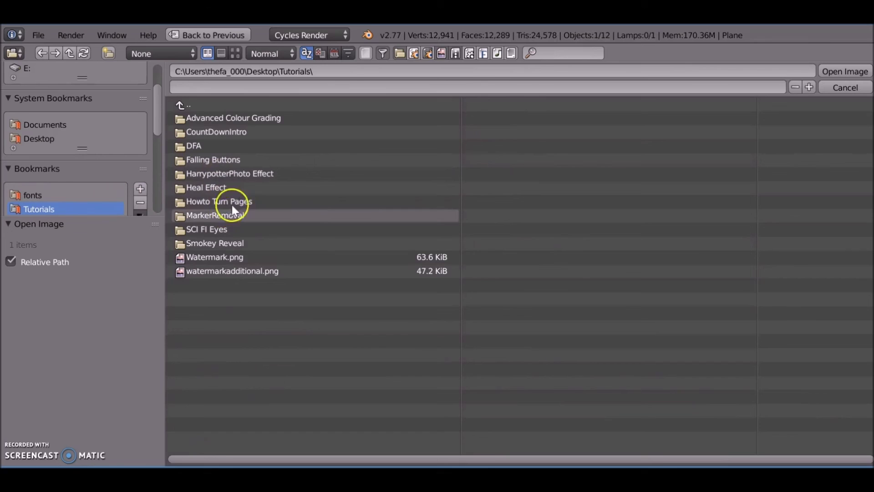
{"action": "left_click", "coordinate": [242, 173]}
{"action": "left_click", "coordinate": [228, 340]}
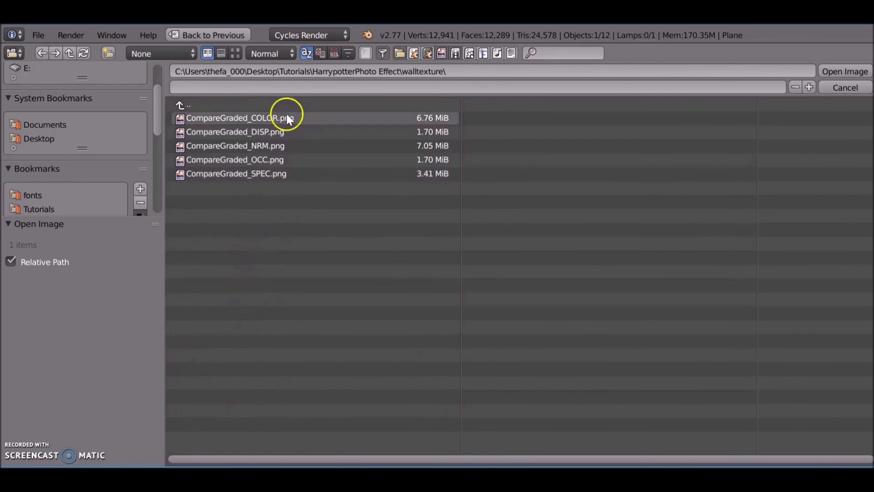
{"action": "left_click", "coordinate": [234, 54]}
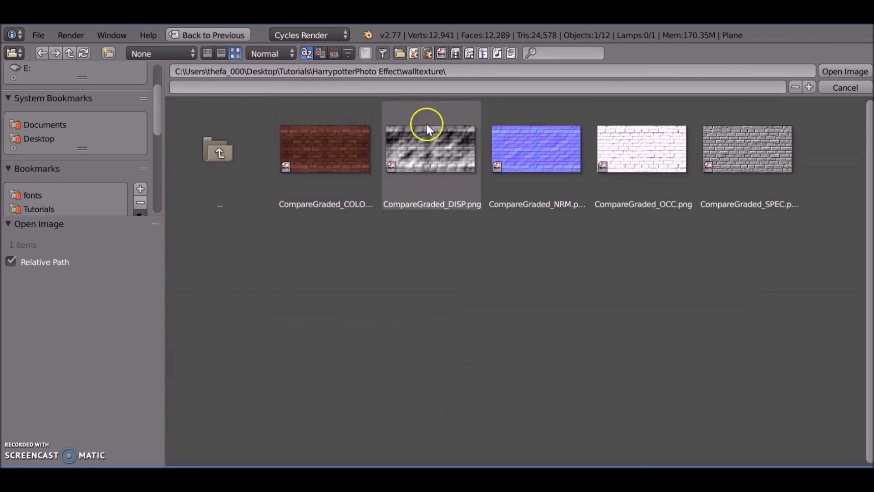
{"action": "left_click", "coordinate": [558, 186]}
{"action": "left_click", "coordinate": [824, 71]}
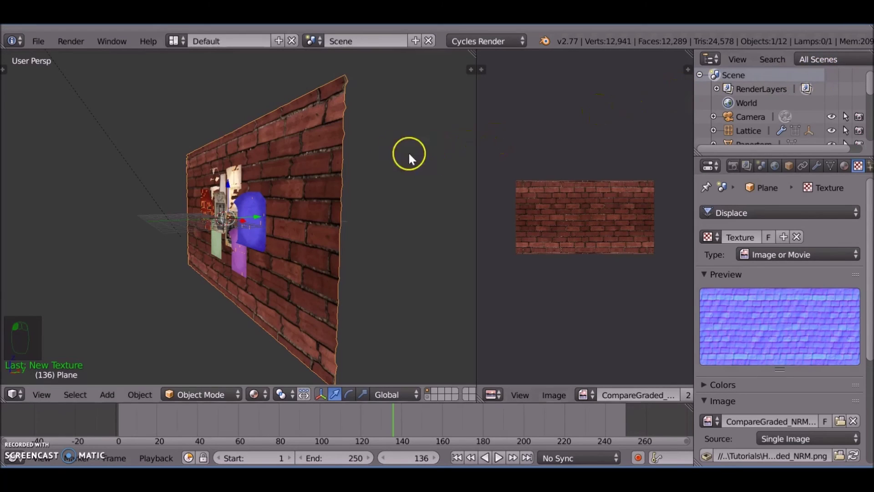
Set the wall's Displace strength to 0.200 after inspecting the surface, and reopen the displacement texture's settings
{"action": "scroll", "coordinate": [340, 171], "scroll_direction": "up", "scroll_amount": 8}
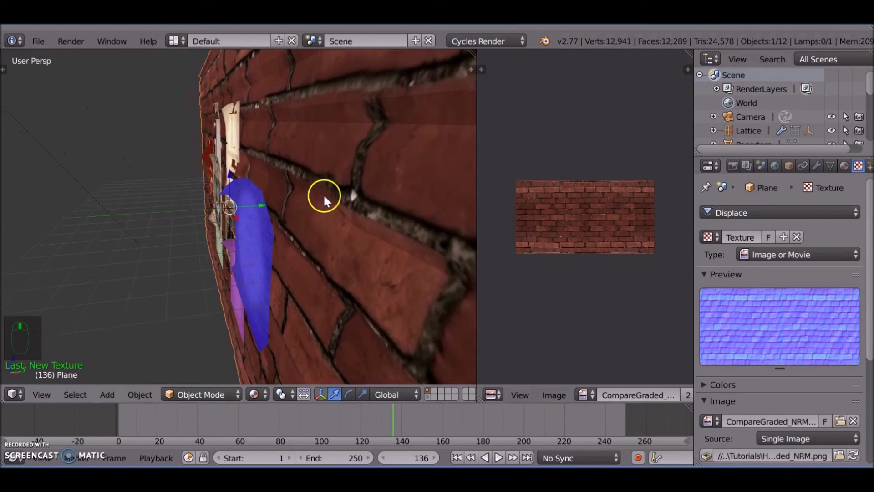
{"action": "middle_click_drag", "start_coordinate": [317, 196], "coordinate": [317, 196]}
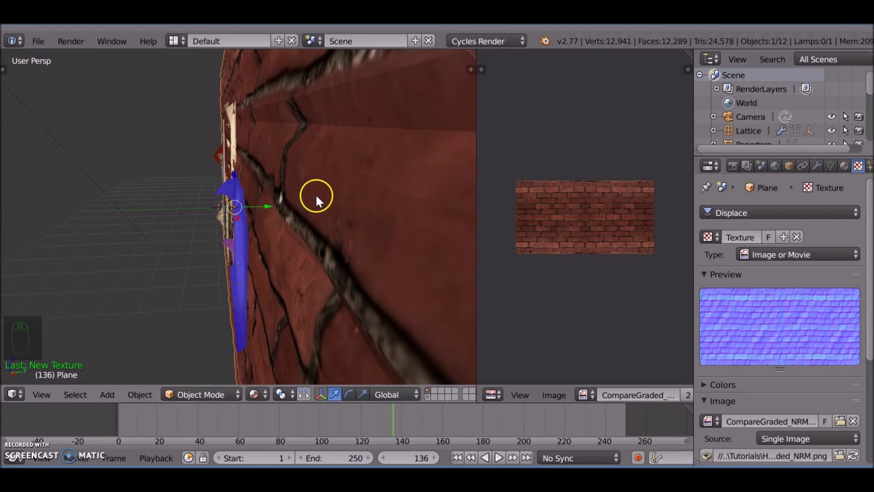
{"action": "left_click", "coordinate": [817, 166]}
{"action": "left_click_drag", "start_coordinate": [829, 370], "coordinate": [821, 373]}
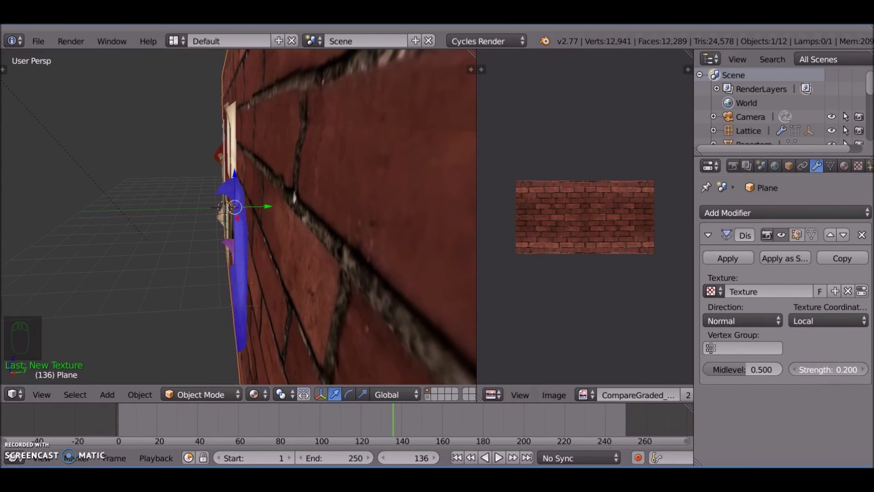
{"action": "left_click", "coordinate": [858, 165]}
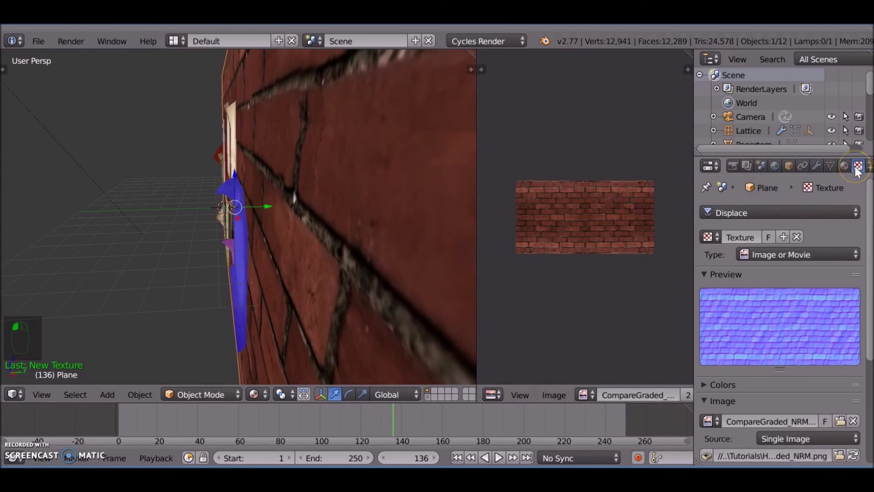
Return to the wall plane's Displace modifier settings and subdivide its entire mesh twice
{"action": "left_click", "coordinate": [822, 165]}
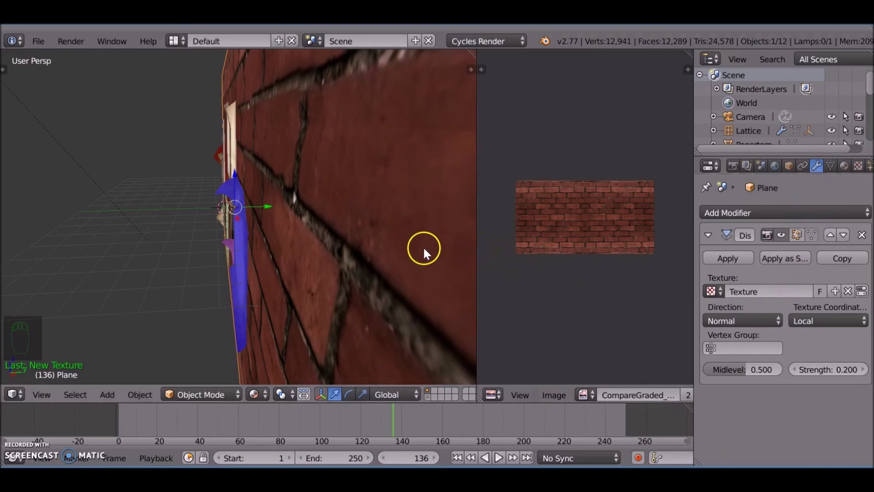
{"action": "key", "text": "Tab"}
{"action": "key", "text": "w"}
{"action": "key", "text": "s"}
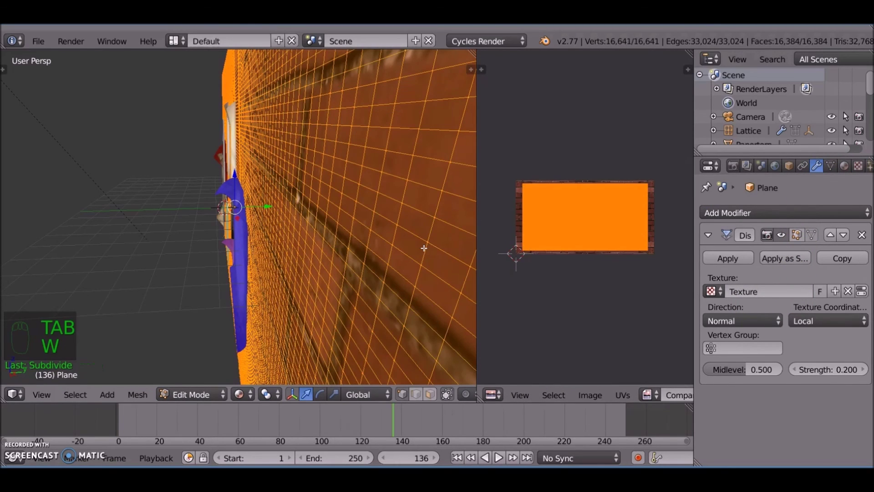
{"action": "key", "text": "Tab"}
{"action": "key", "text": "Tab"}
{"action": "key", "text": "w"}
{"action": "left_click", "coordinate": [386, 138]}
{"action": "key", "text": "Tab"}
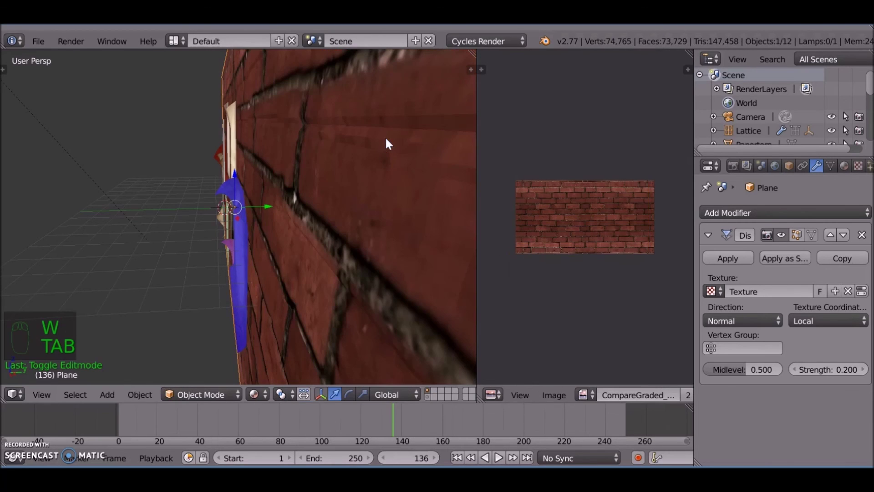
Subdivide the wall plane's mesh once more and inspect its displaced surface from the side
{"action": "key", "text": "Tab"}
{"action": "key", "text": "w"}
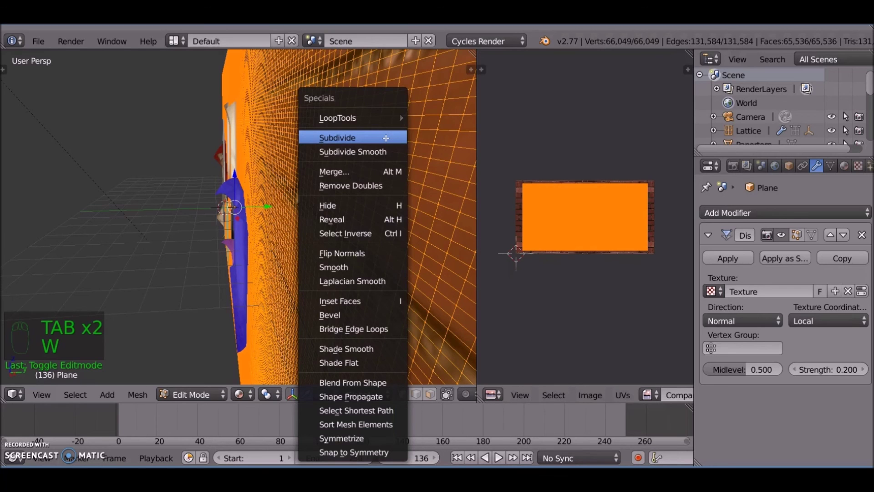
{"action": "left_click", "coordinate": [386, 137]}
{"action": "key", "text": "Tab"}
{"action": "middle_click_drag", "start_coordinate": [384, 136], "coordinate": [302, 222]}
{"action": "middle_click_drag", "start_coordinate": [138, 95], "coordinate": [163, 149]}
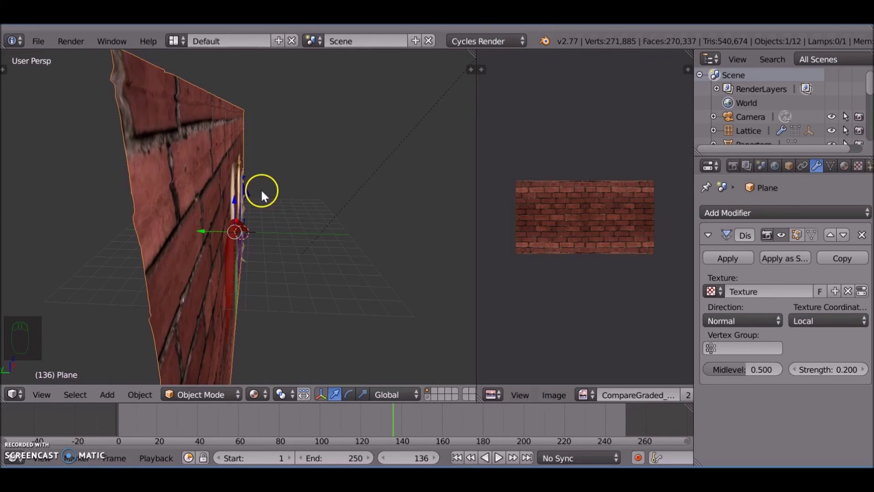
Apply the wall plane's scale and set its Displace strength to 0.240, checking the wall through the camera
{"action": "key", "text": "ctrl+a"}
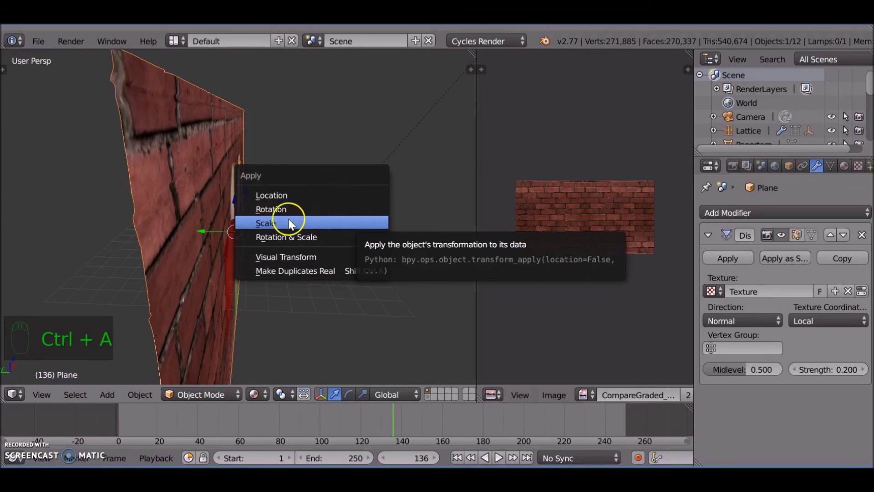
{"action": "left_click", "coordinate": [264, 221]}
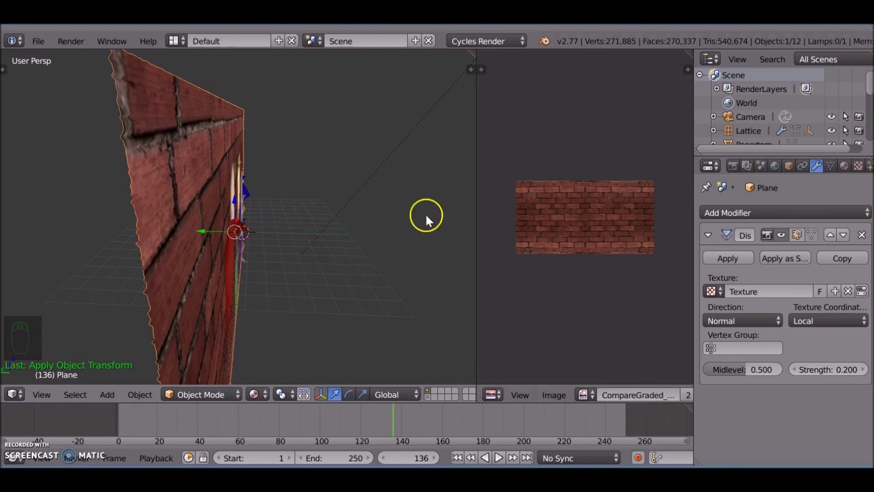
{"action": "mouse_move", "coordinate": [846, 369]}
{"action": "left_mouse_down"}
{"action": "mouse_move", "coordinate": [854, 366]}
{"action": "mouse_move", "coordinate": [834, 371]}
{"action": "mouse_move", "coordinate": [847, 372]}
{"action": "left_mouse_up"}
{"action": "key", "text": "KP_0"}
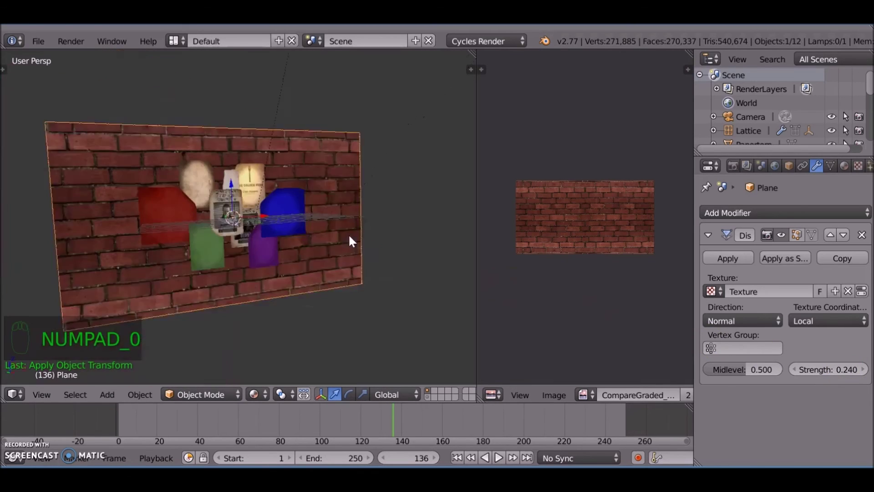
{"action": "scroll", "coordinate": [349, 235], "scroll_direction": "down", "scroll_amount": 2}
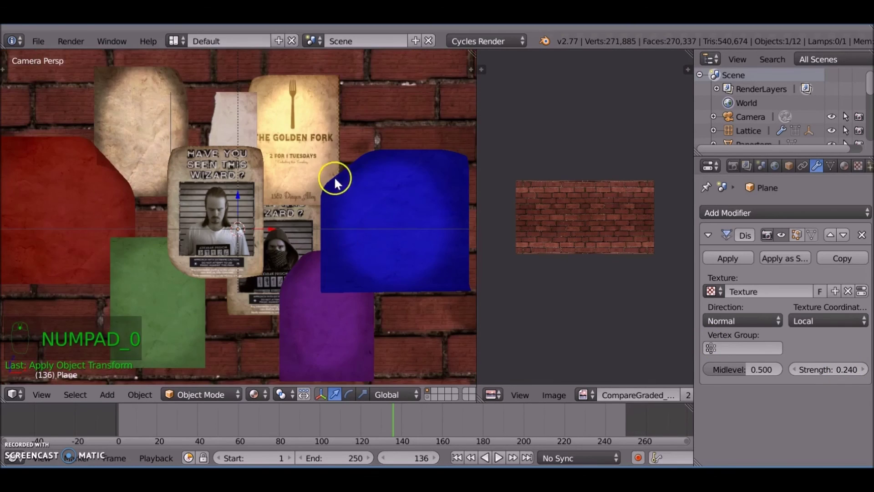
{"action": "scroll", "coordinate": [111, 217], "scroll_direction": "down", "scroll_amount": 3}
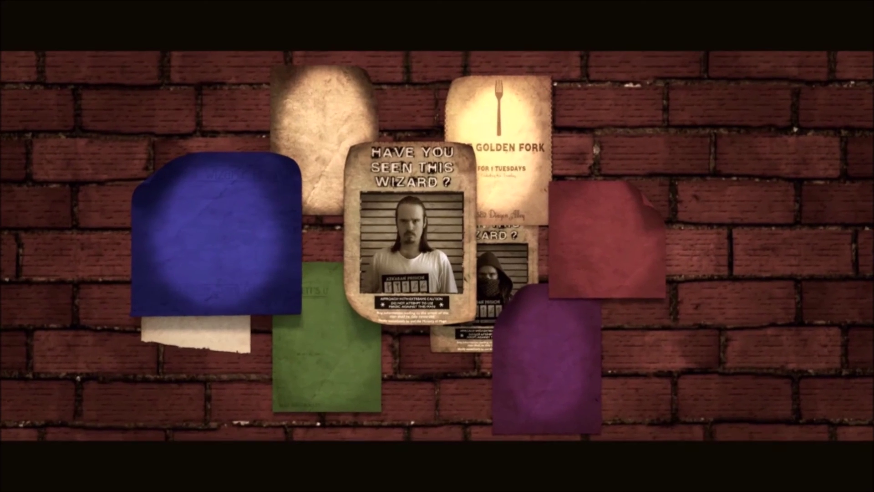